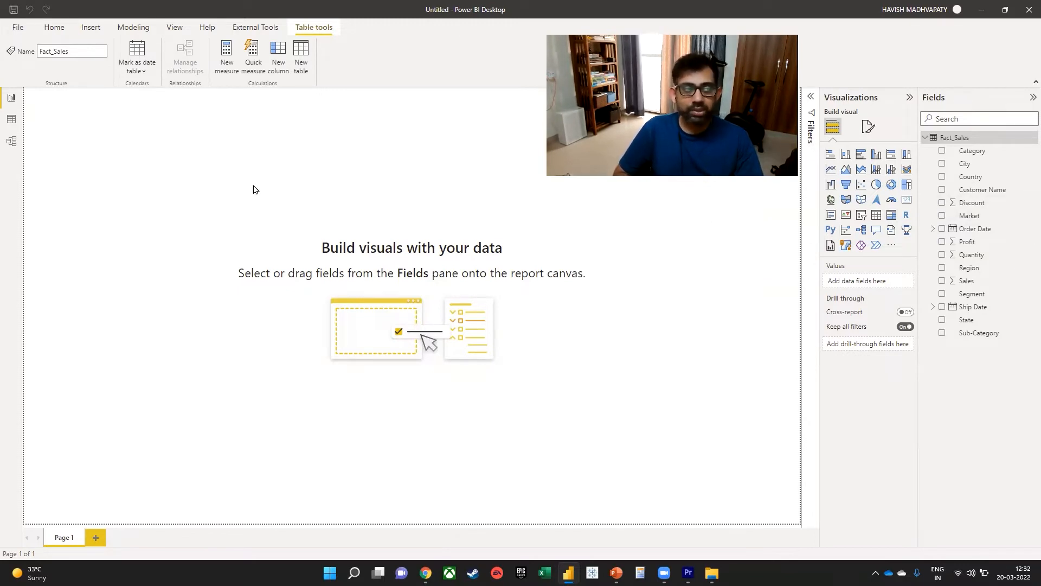
Open the Fact_Sales table's data and examine its date, customer, location, market, category, segment and sub-category columns.
click(11, 119)
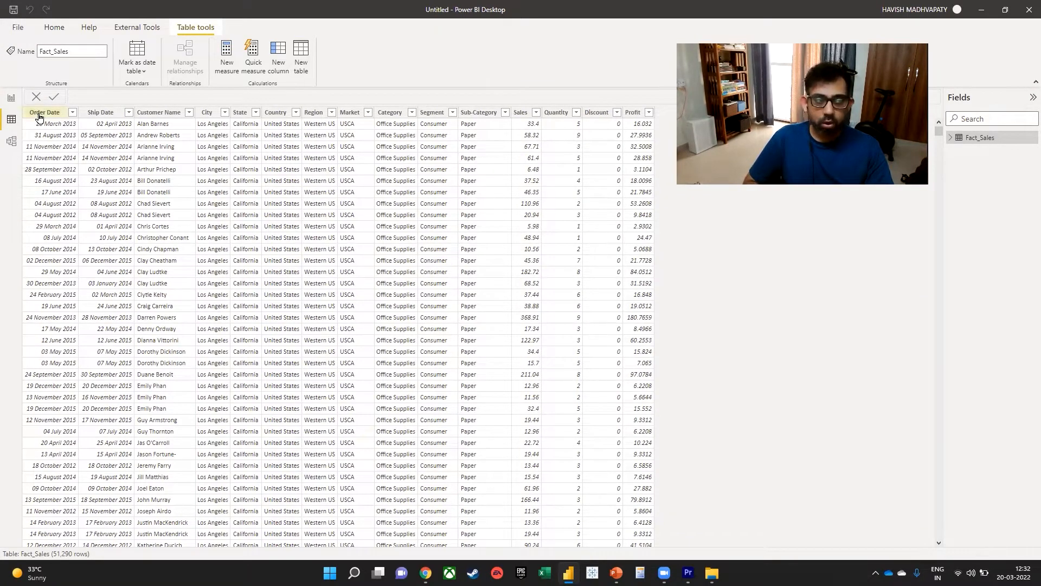
click(38, 115)
click(93, 112)
click(162, 115)
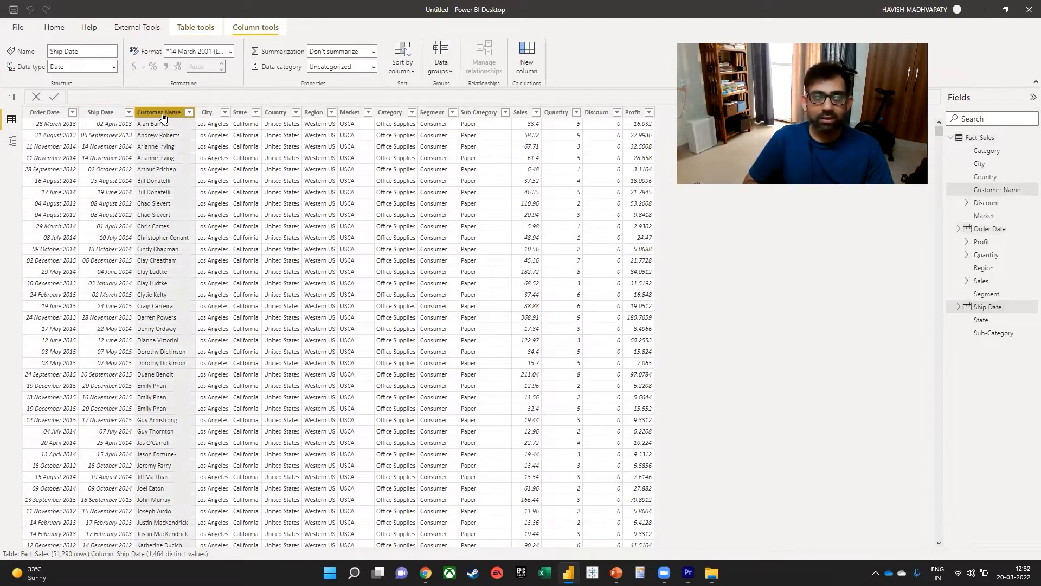
click(213, 113)
click(239, 114)
click(283, 119)
click(314, 114)
click(348, 114)
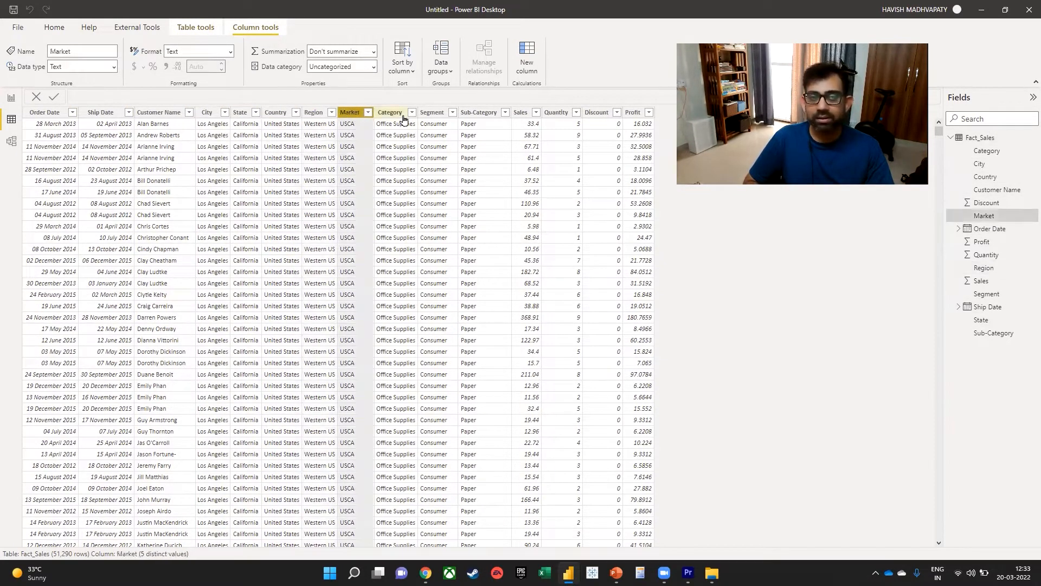
click(403, 118)
click(442, 118)
click(480, 117)
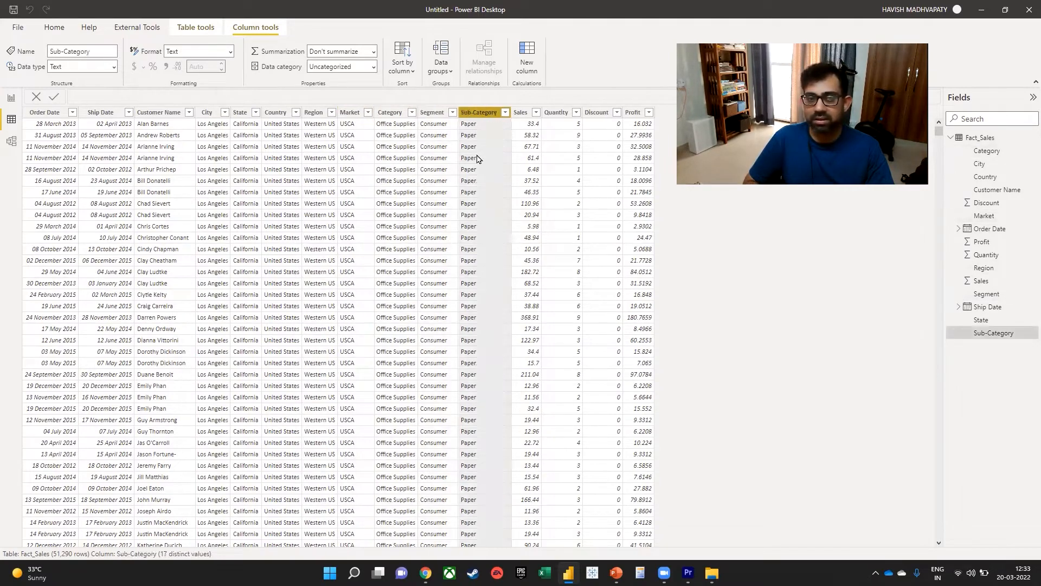
Examine the numeric Sales, Quantity, Discount and Profit columns of Fact_Sales.
click(521, 113)
click(557, 113)
click(596, 114)
click(637, 117)
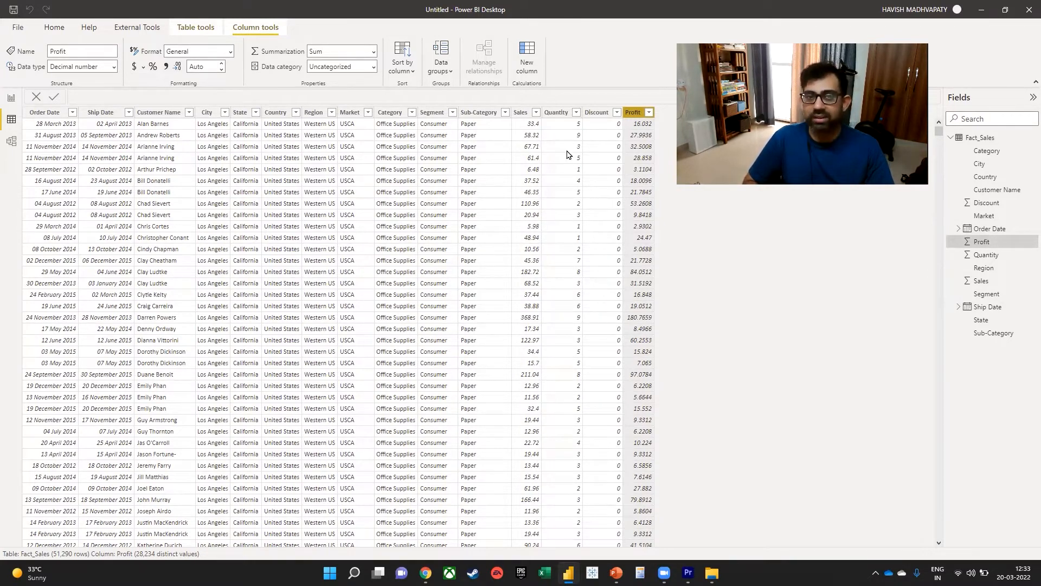
click(522, 113)
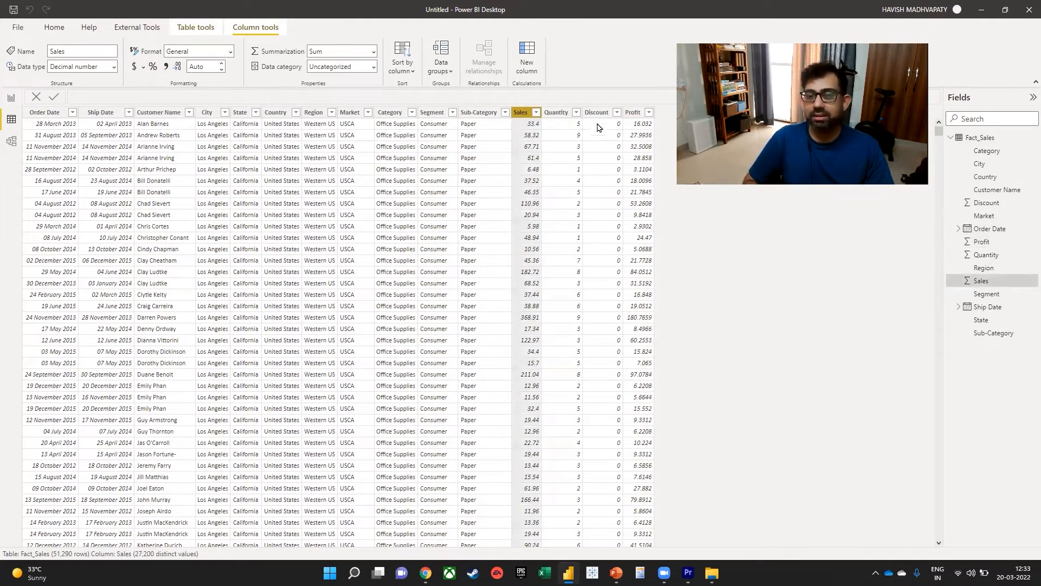
click(597, 115)
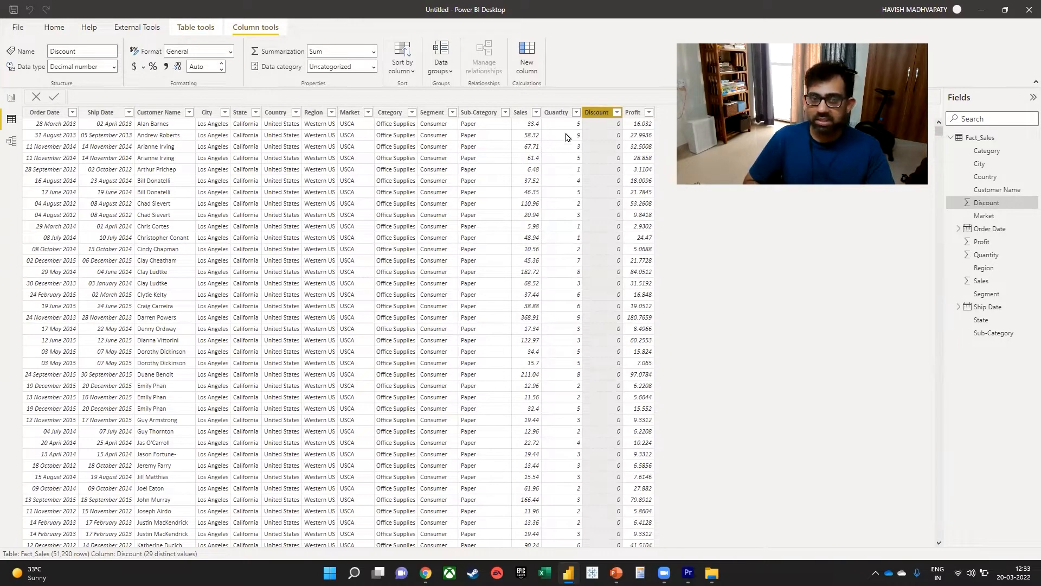
click(524, 113)
Format the Discount column as a percentage and check its values further down the table.
click(602, 119)
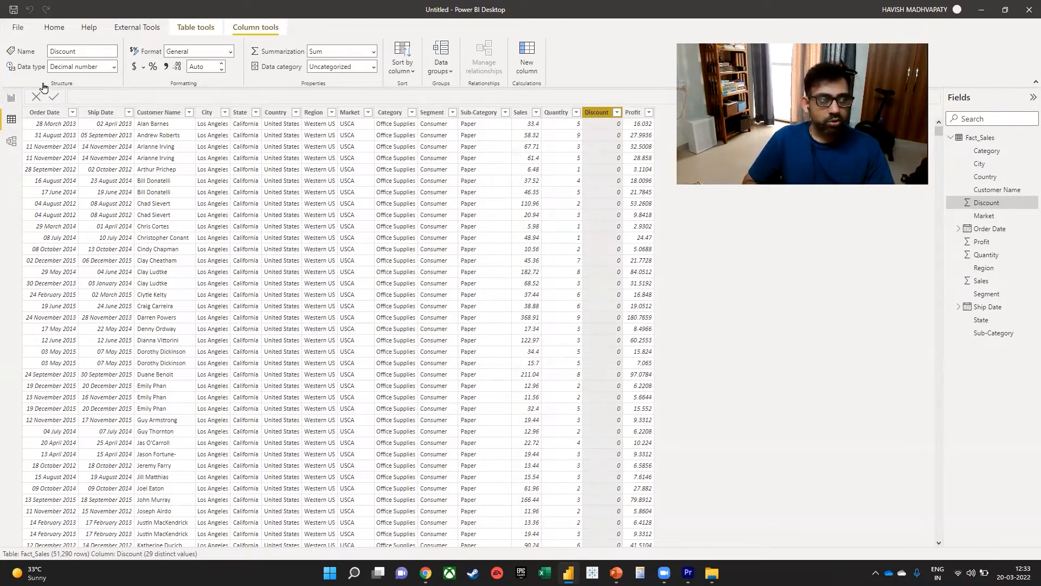
click(196, 28)
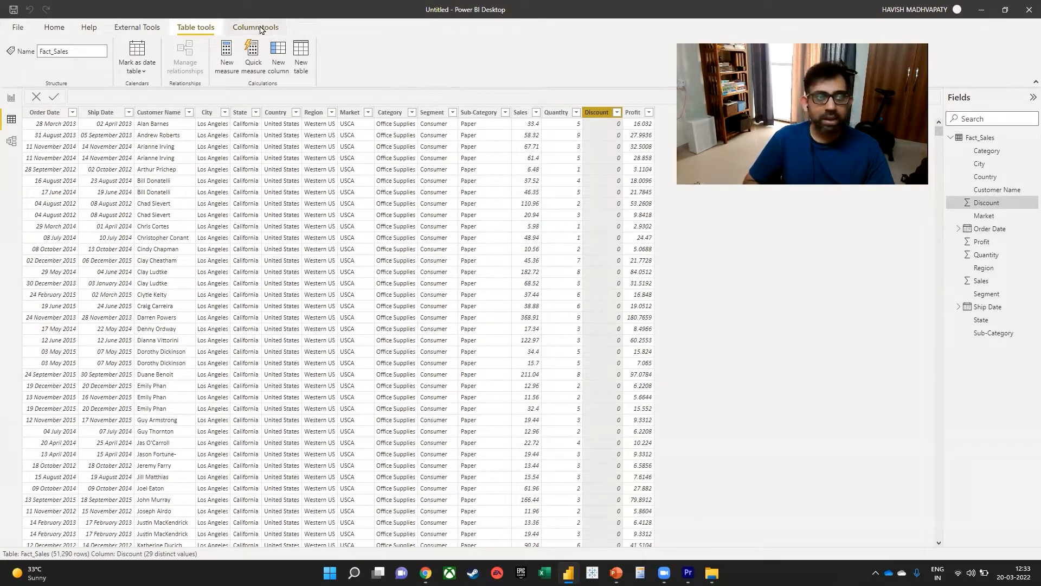
click(259, 28)
click(153, 66)
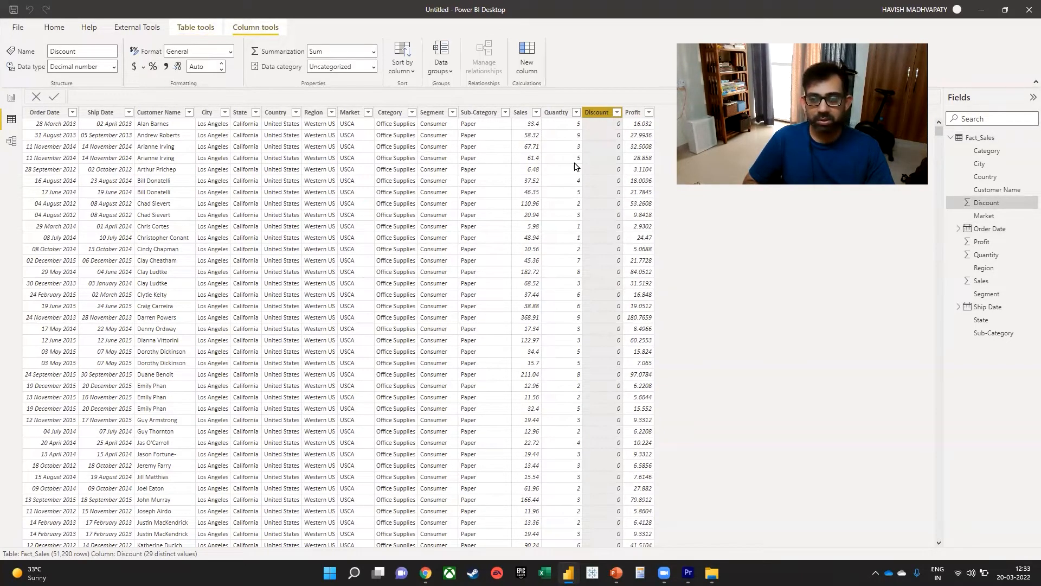
scroll(615, 189, down, 1)
scroll(617, 204, down, 10)
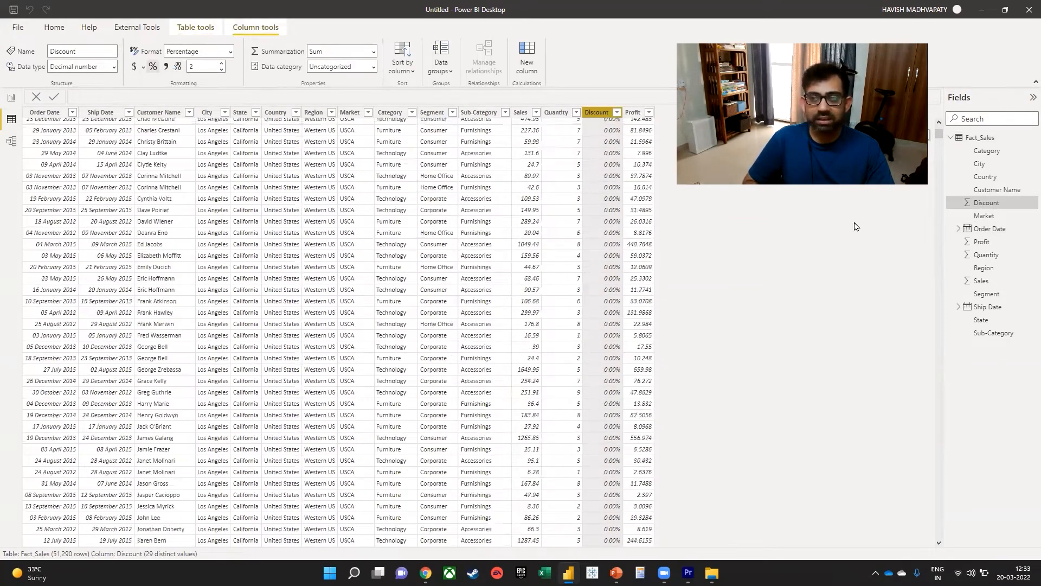
click(941, 234)
drag(943, 248, 936, 461)
drag(930, 137, 934, 116)
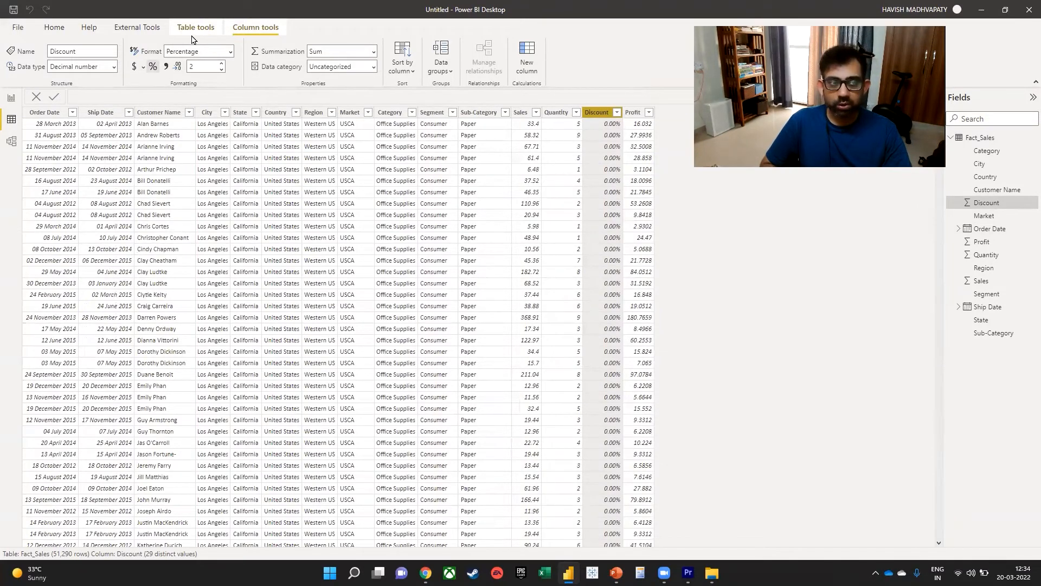
Add a calculated column named Net Sales to Fact_Sales and begin its formula with Fact_Sales[Sales].
click(196, 27)
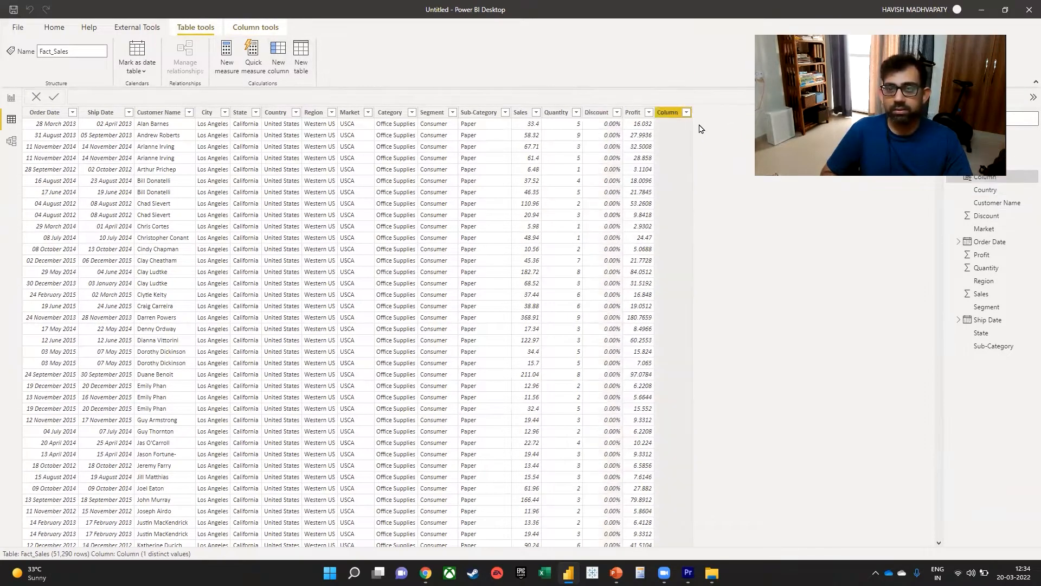
key(Escape)
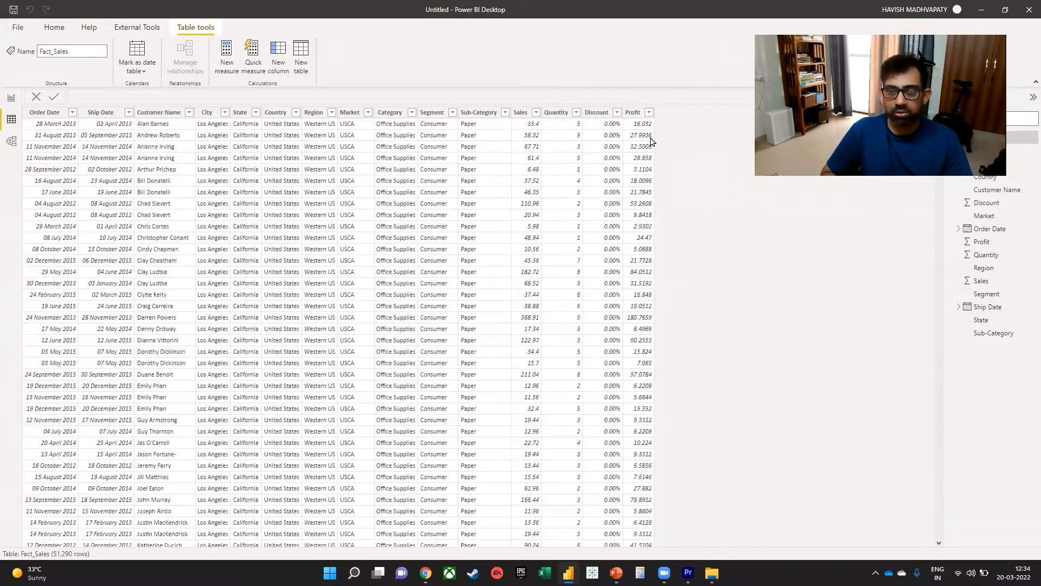
click(282, 57)
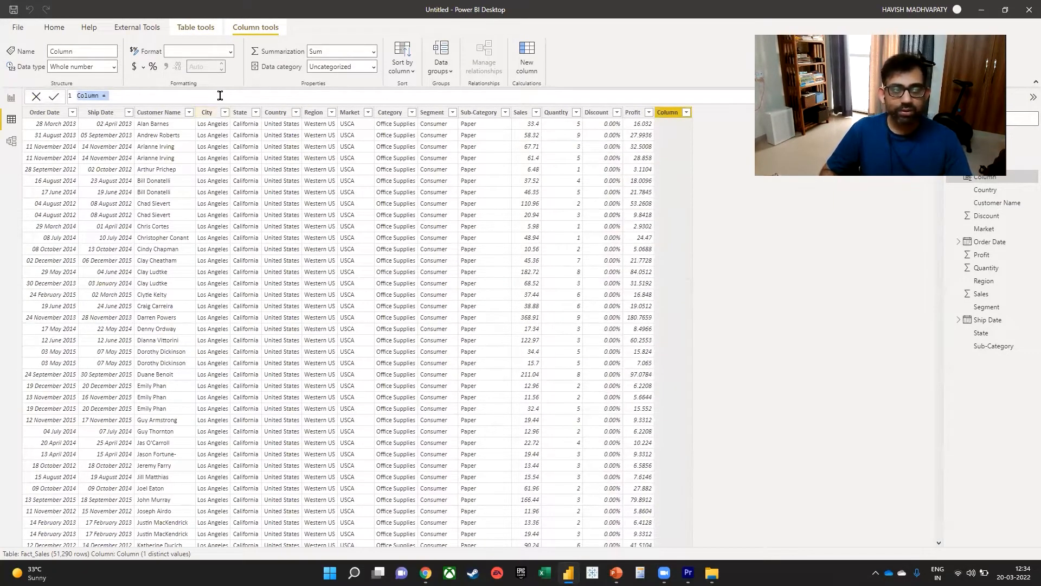
text(Net Sales)
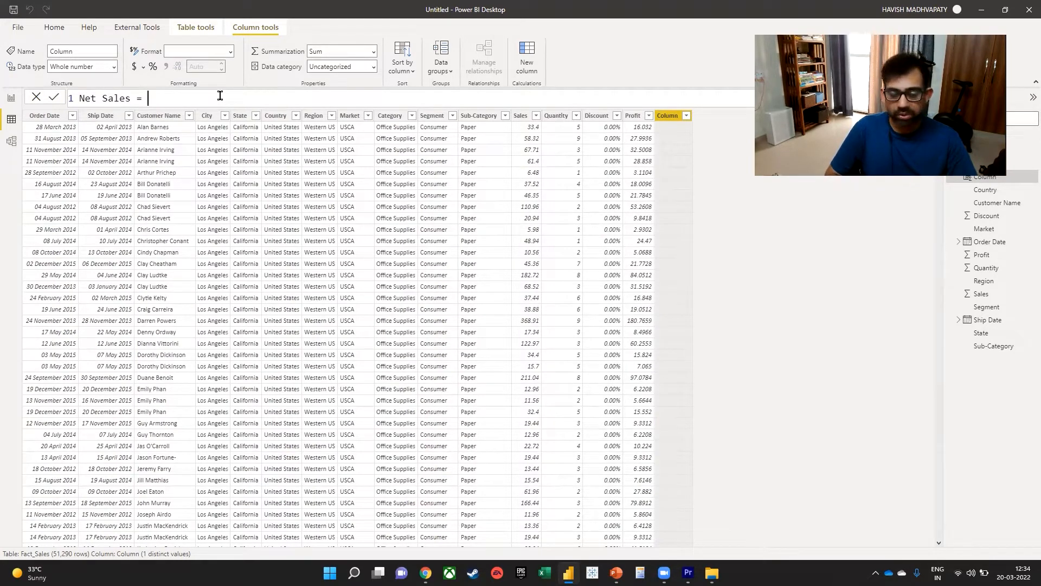
text(sal)
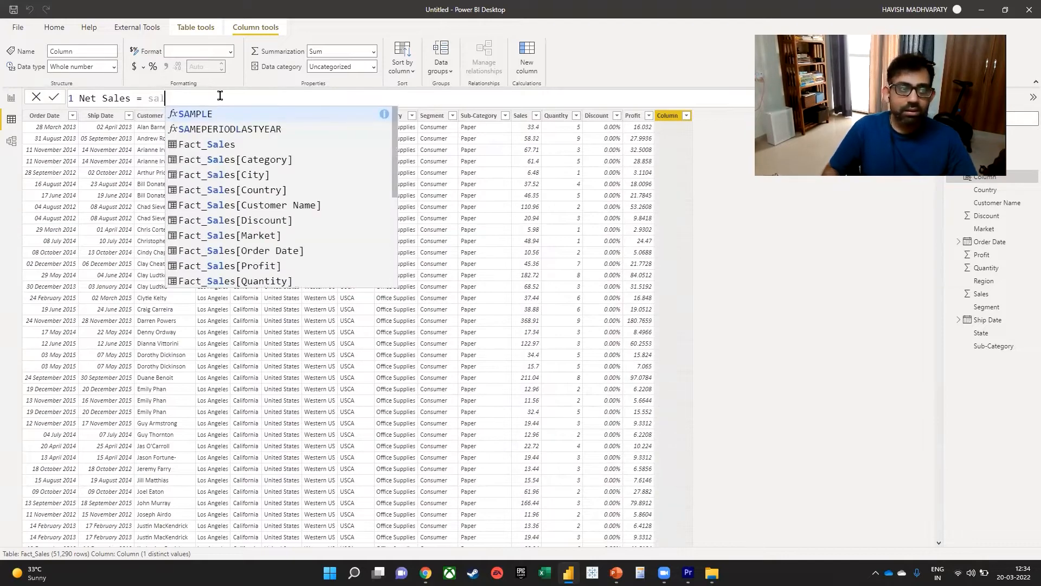
key(Down)
key(Down)
key(Down)
key(Down)
key(Down)
key(Down)
key(Down)
key(Down)
key(Down)
key(Down)
key(Down)
key(Down)
key(Down)
key(Down)
key(Down)
key(Down)
key(Down)
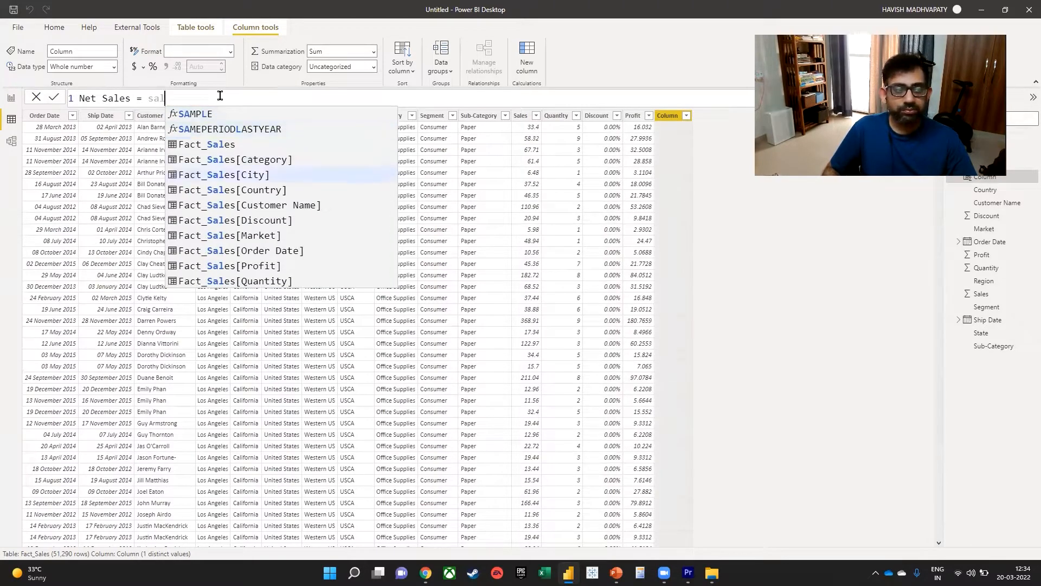
key(Down)
key(Up)
key(Up)
key(Up)
key(Up)
key(Up)
key(Up)
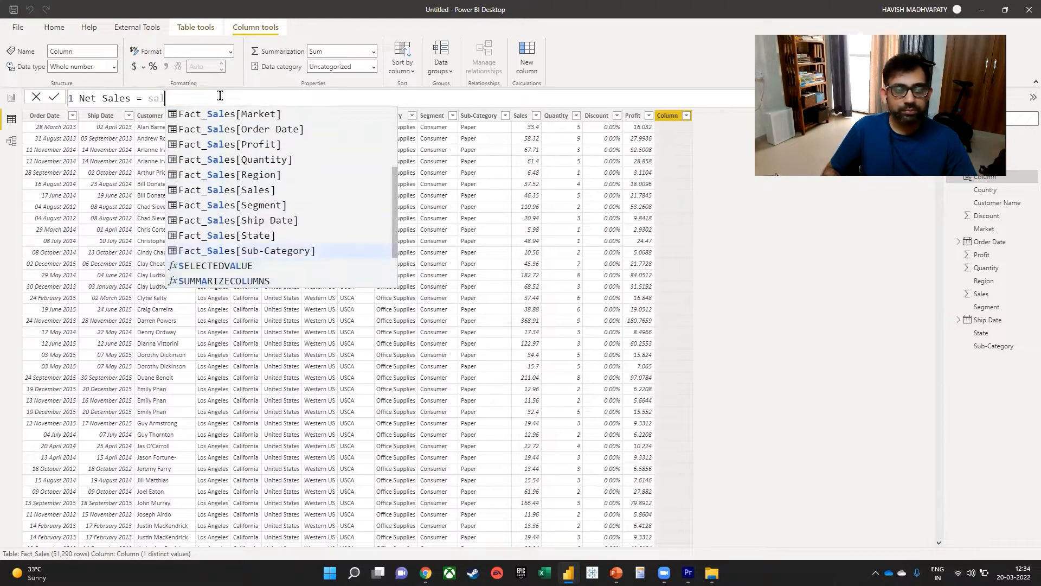
key(Tab)
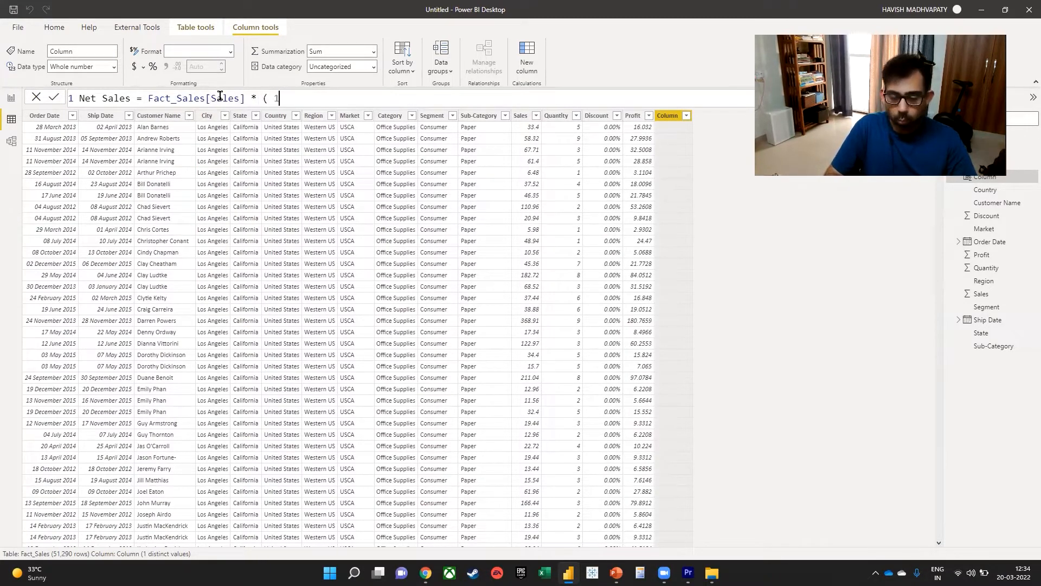
Complete the Net Sales formula by multiplying by ( 1 - Fact_Sales[Discount] ) and commit it.
text(* ( 1 - disc)
key(Down)
key(Down)
key(Down)
key(Down)
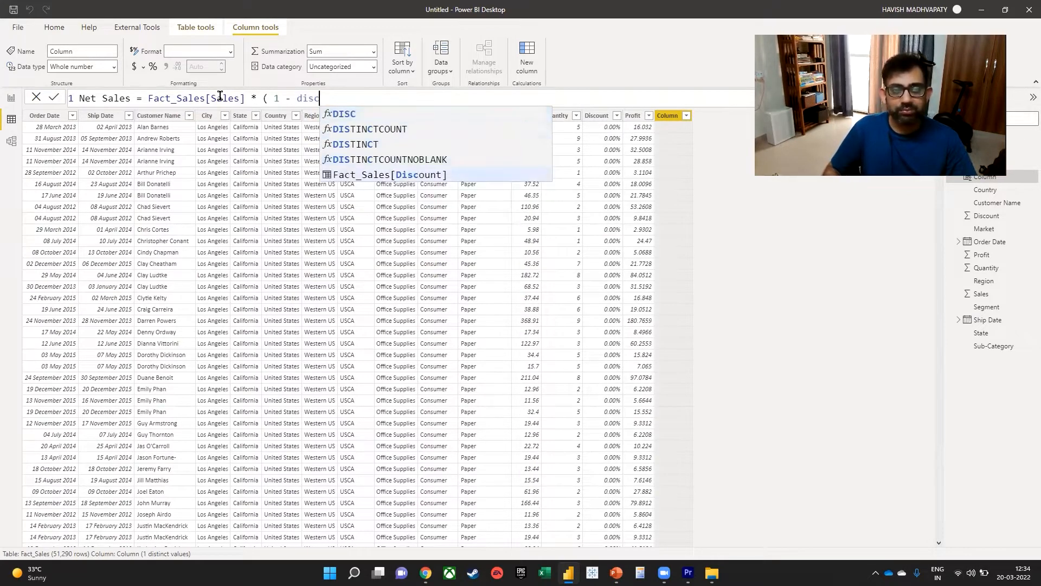
key(Tab)
text())
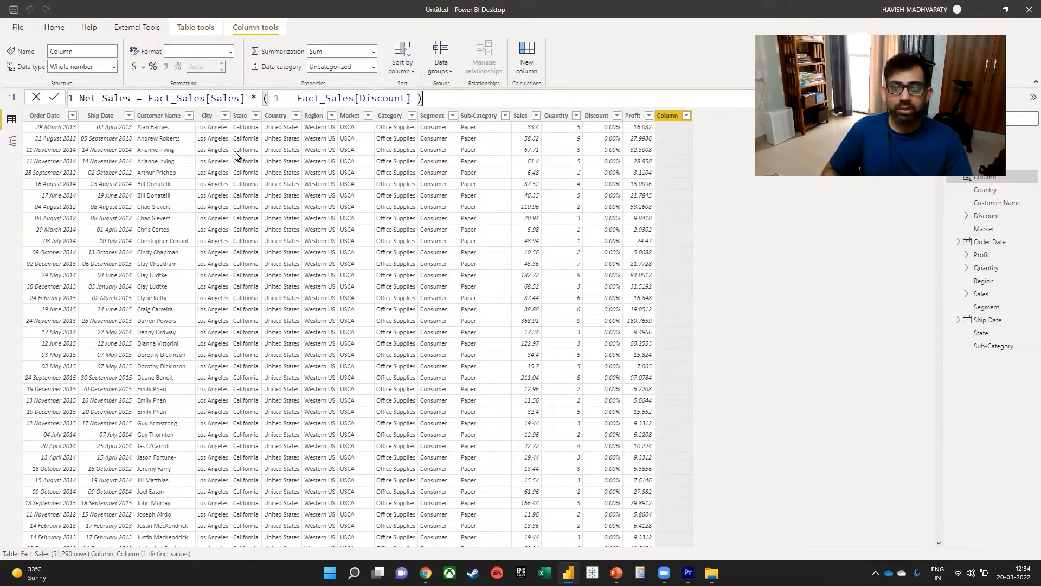
key(Return)
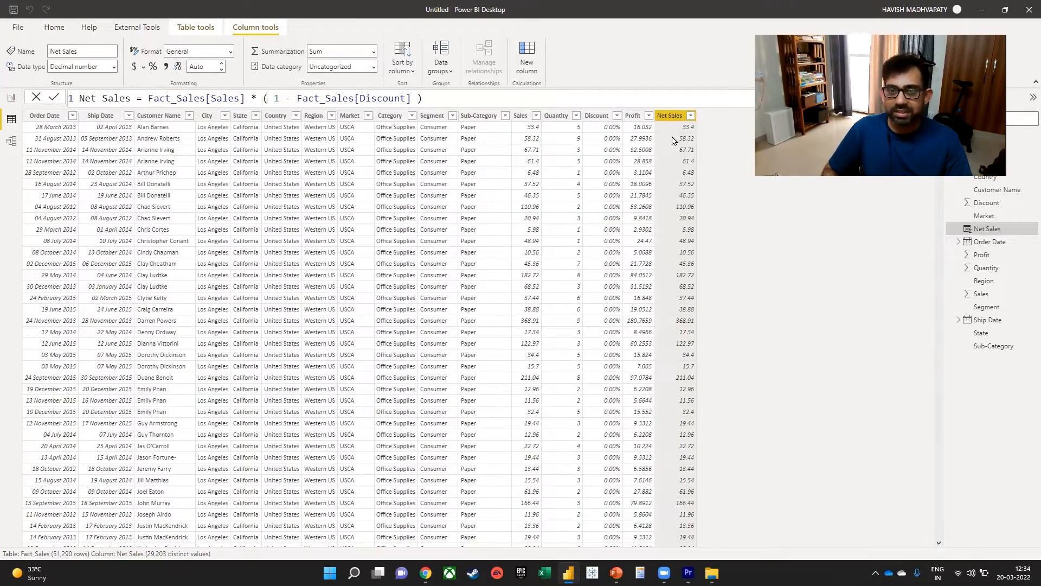
Find rows with non-zero discounts and compare Sales, Discount and Net Sales in one of them to verify the calculation.
click(600, 128)
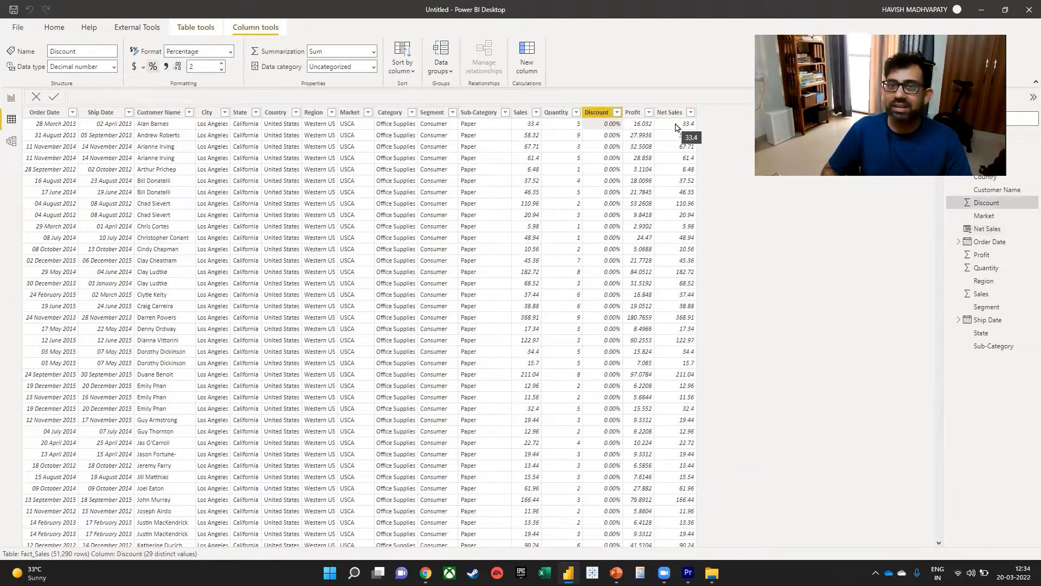
scroll(692, 221, down, 10)
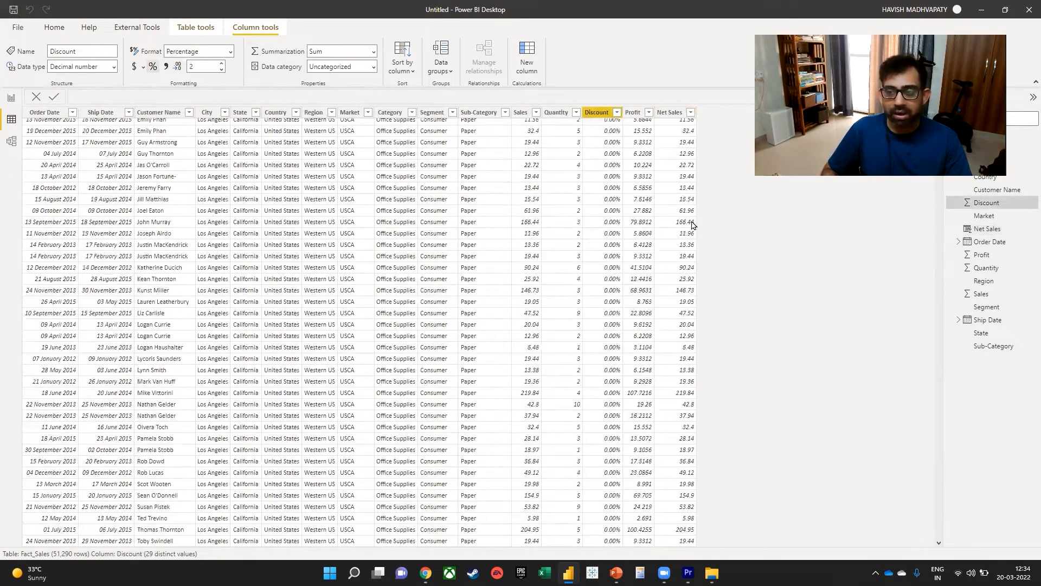
scroll(785, 230, down, 15)
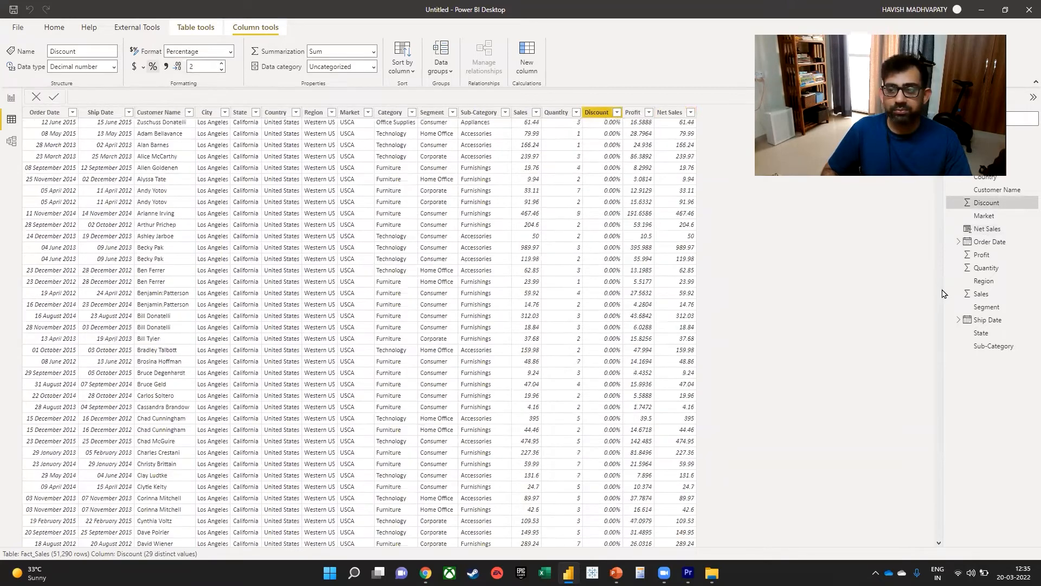
scroll(937, 297, down, 5)
scroll(937, 297, down, 15)
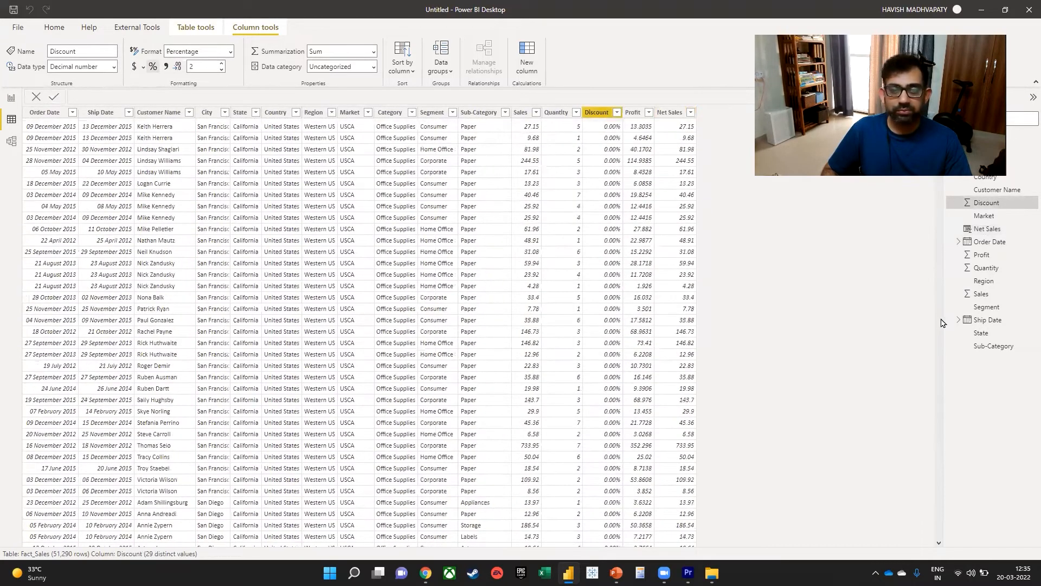
scroll(940, 334, down, 10)
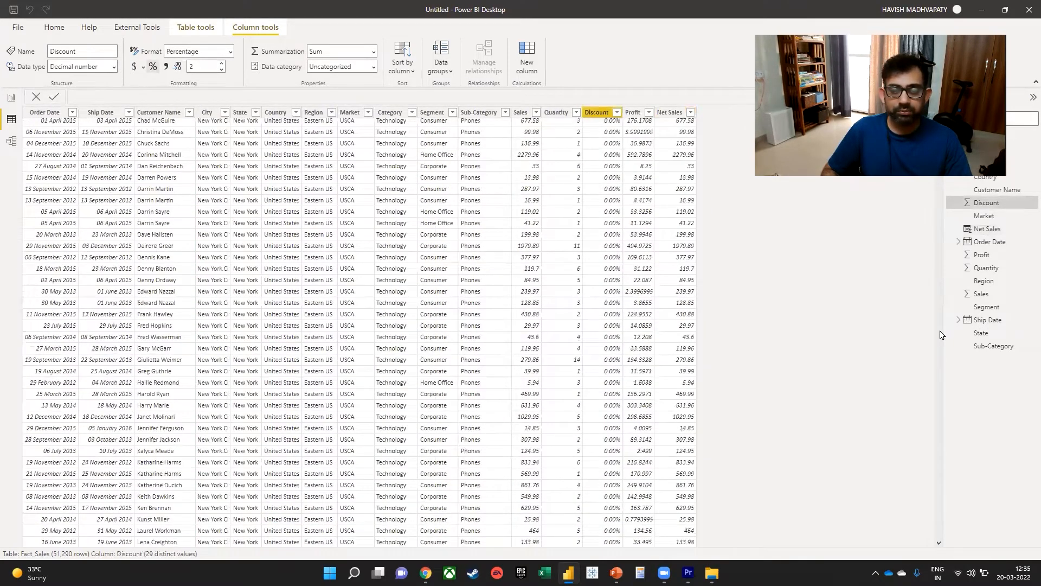
scroll(941, 335, down, 10)
scroll(941, 335, down, 15)
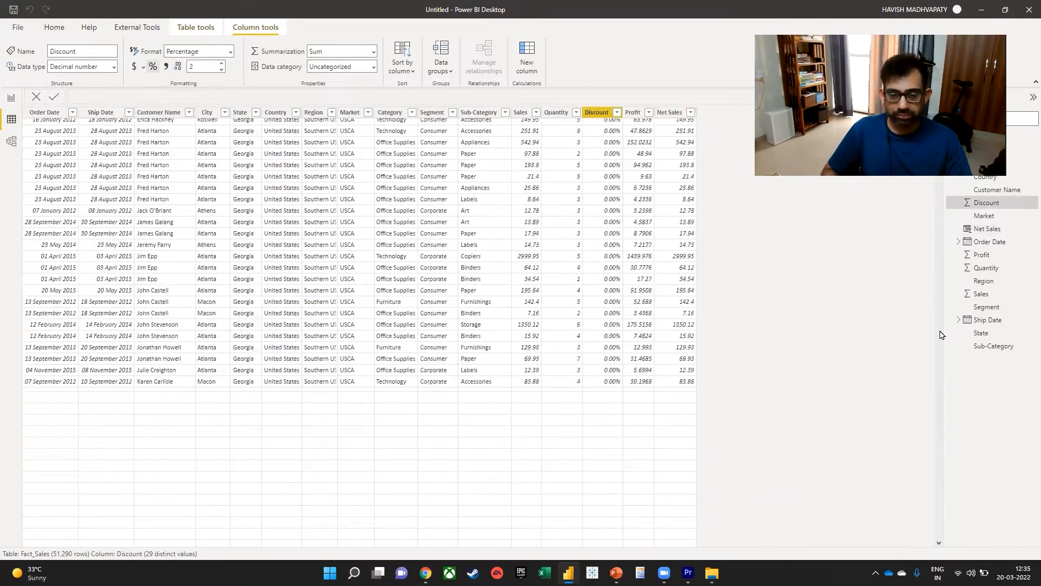
scroll(903, 217, down, 10)
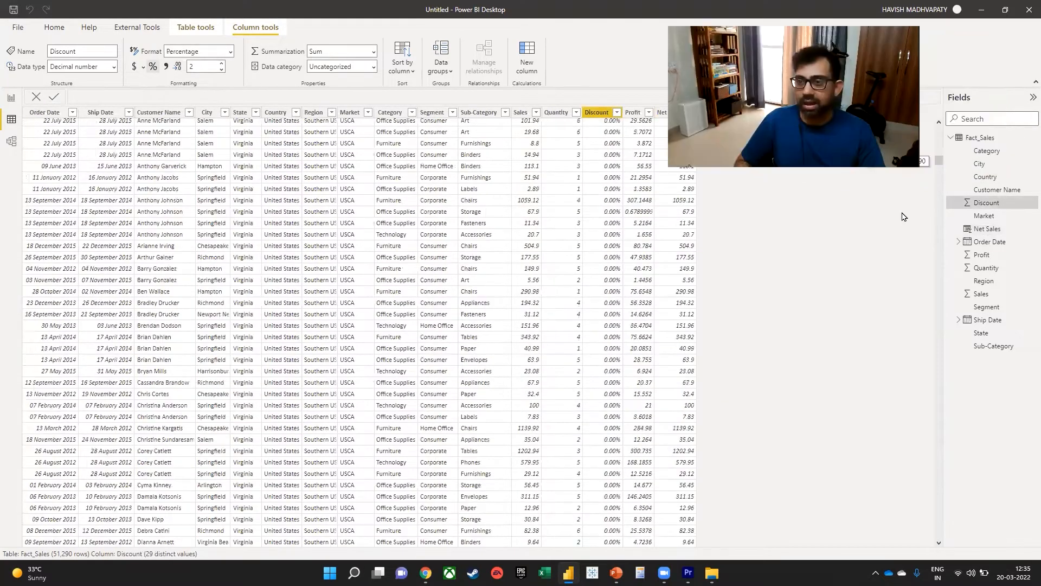
click(940, 266)
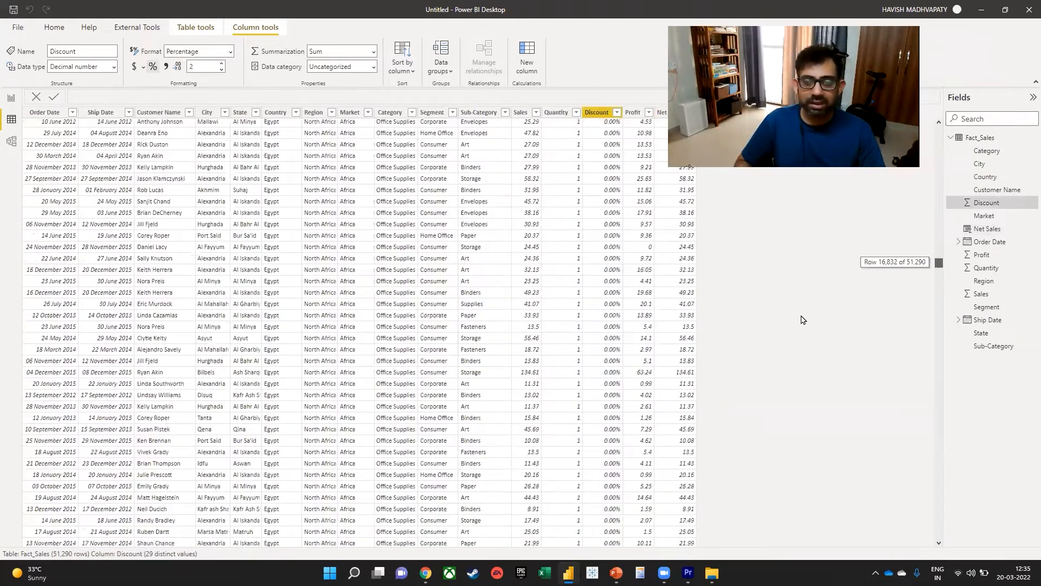
drag(940, 266, 939, 431)
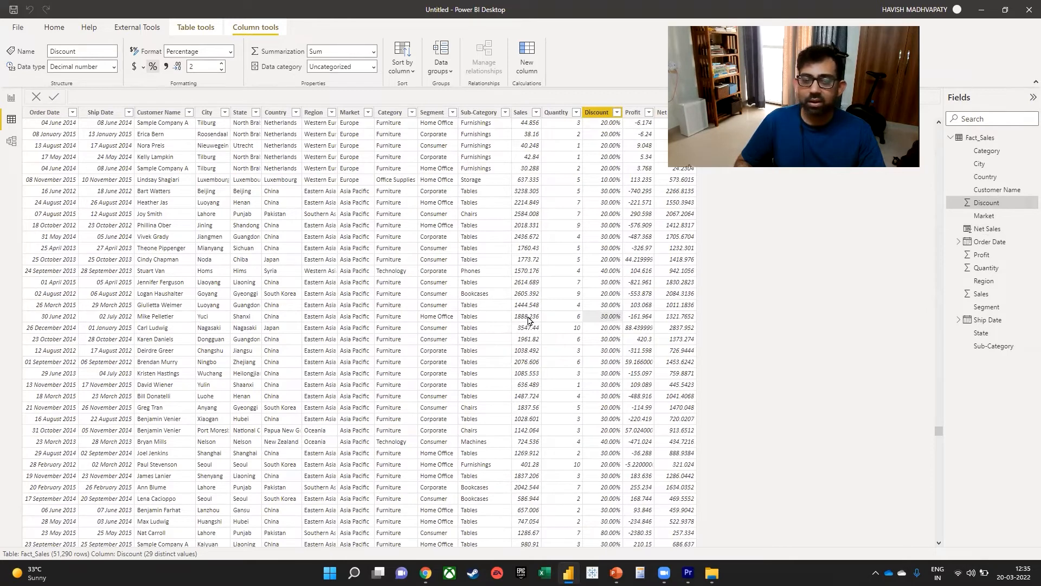
click(530, 320)
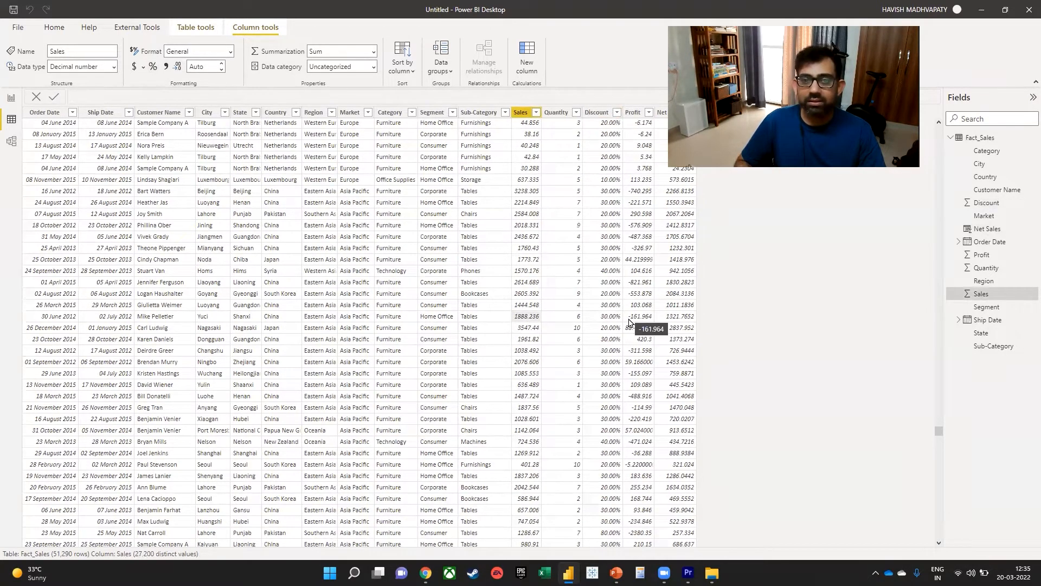
click(616, 323)
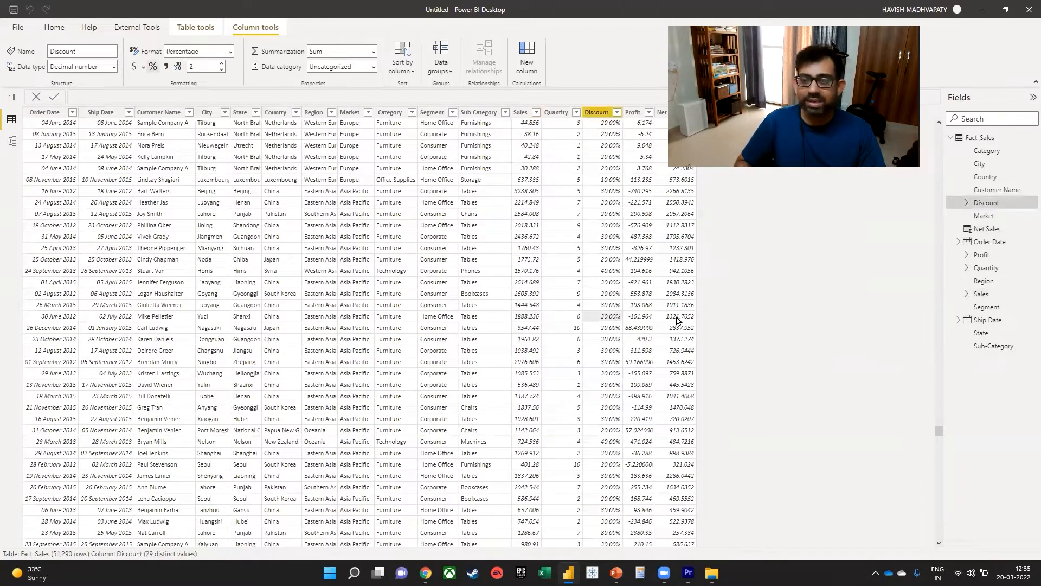
click(678, 319)
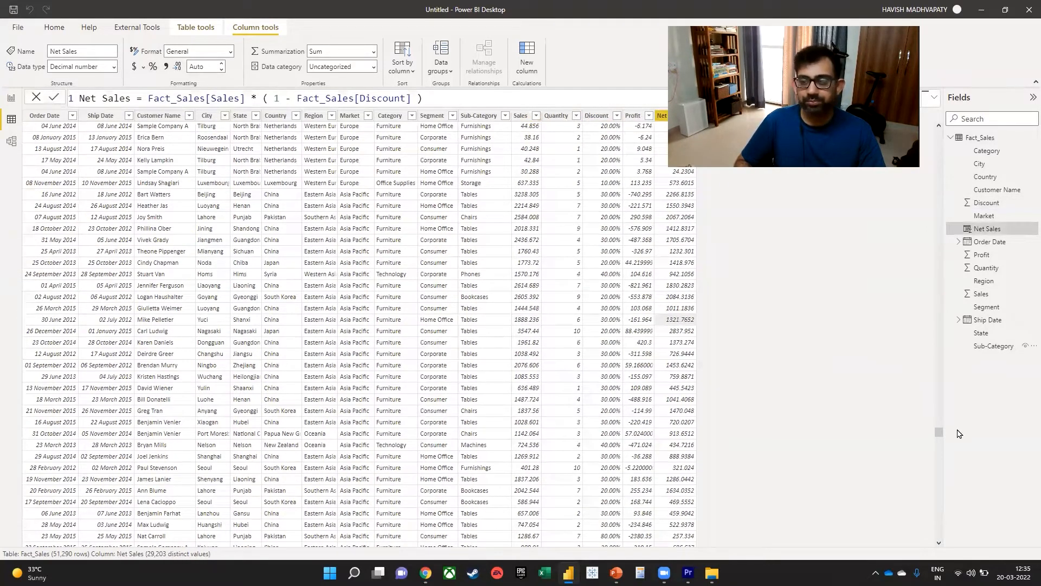
Add a card showing Net Sales to the report page and move it lower on the canvas.
drag(938, 435, 931, 181)
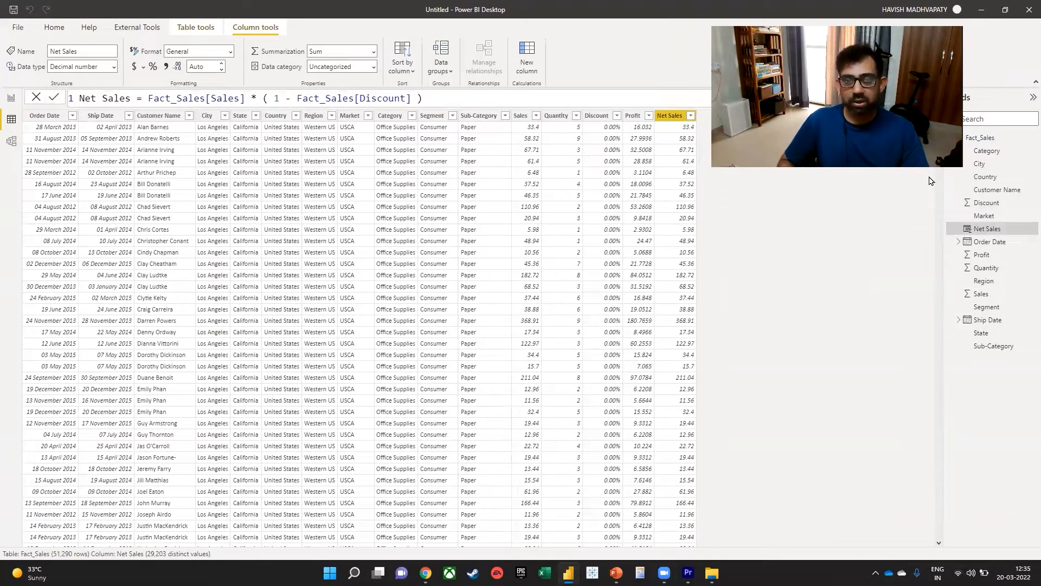
click(11, 98)
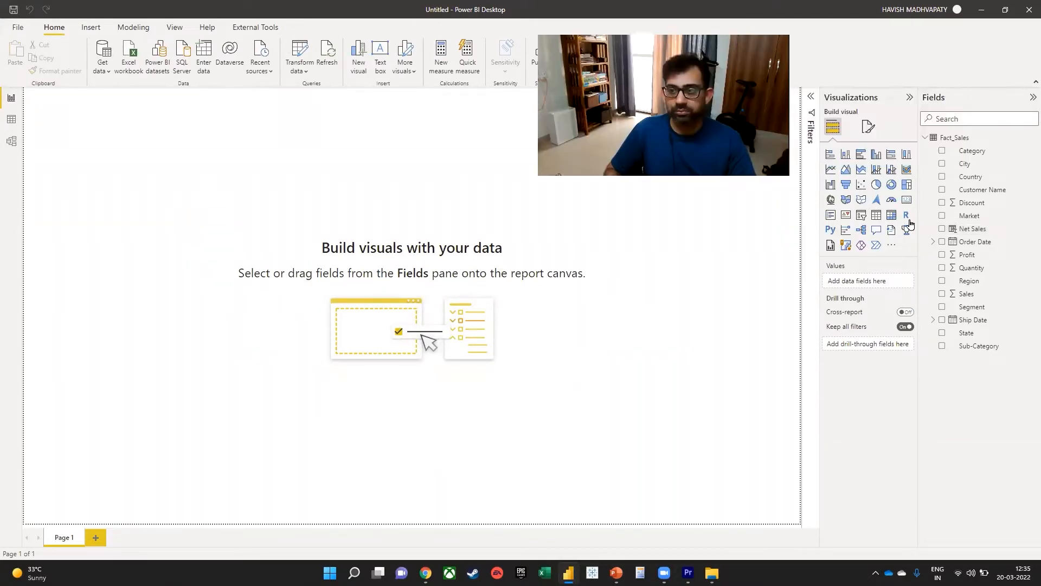
click(905, 205)
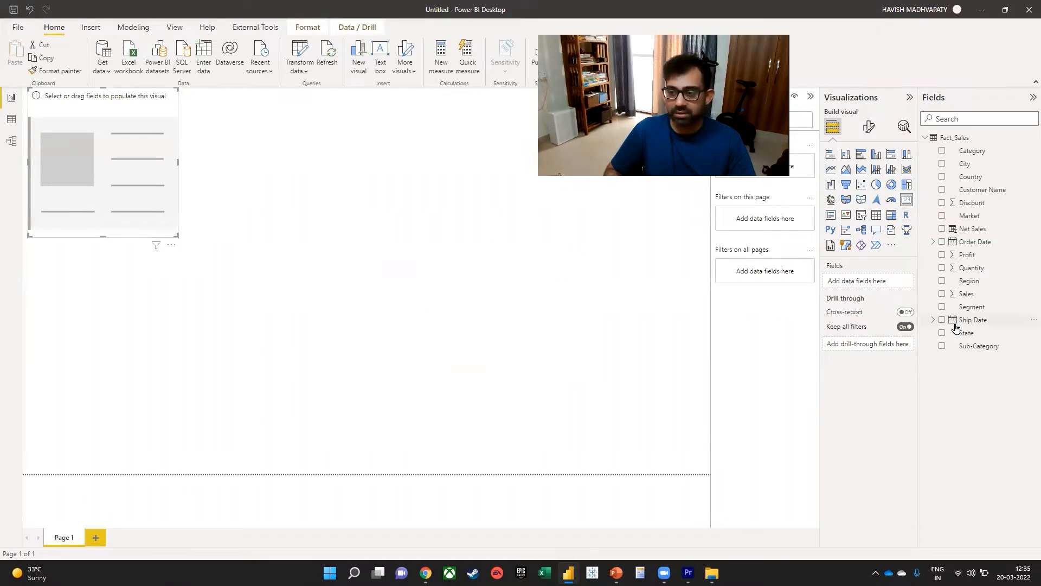
click(942, 230)
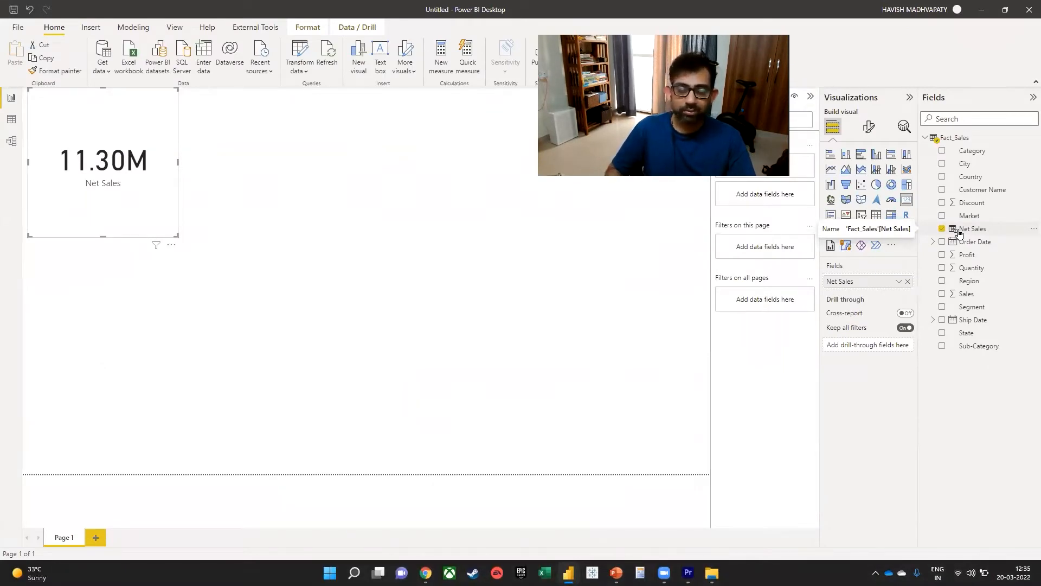
drag(89, 162, 114, 280)
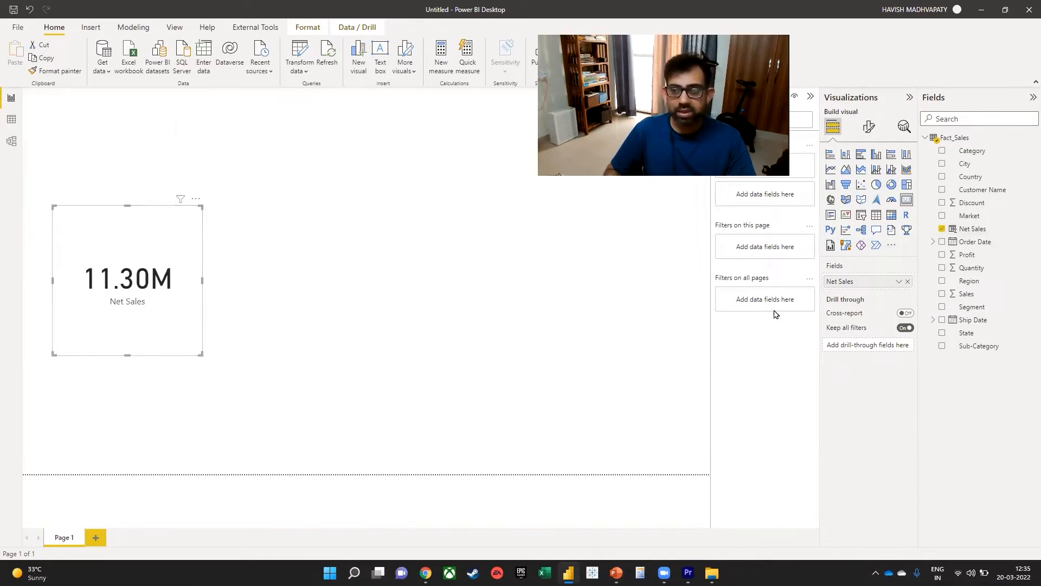
Change the card's Net Sales aggregation to Average and glance at the Fact_Sales data before returning to the report.
click(898, 283)
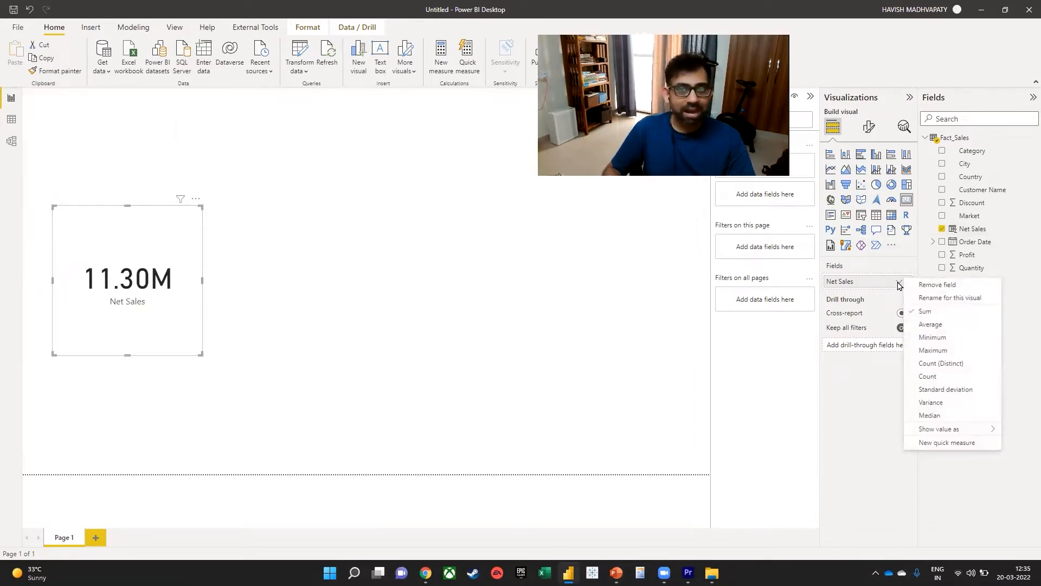
click(925, 324)
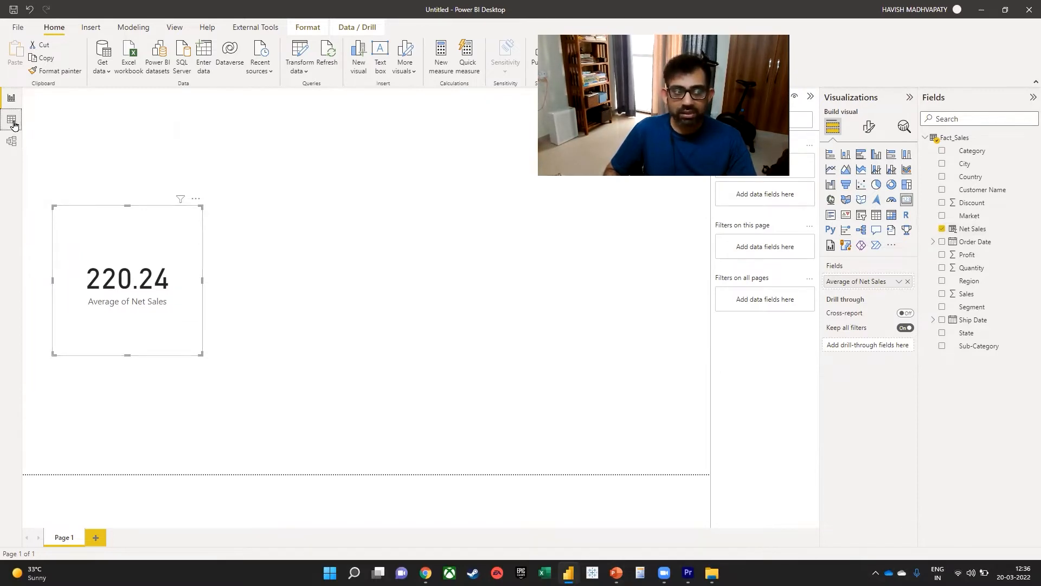
click(12, 119)
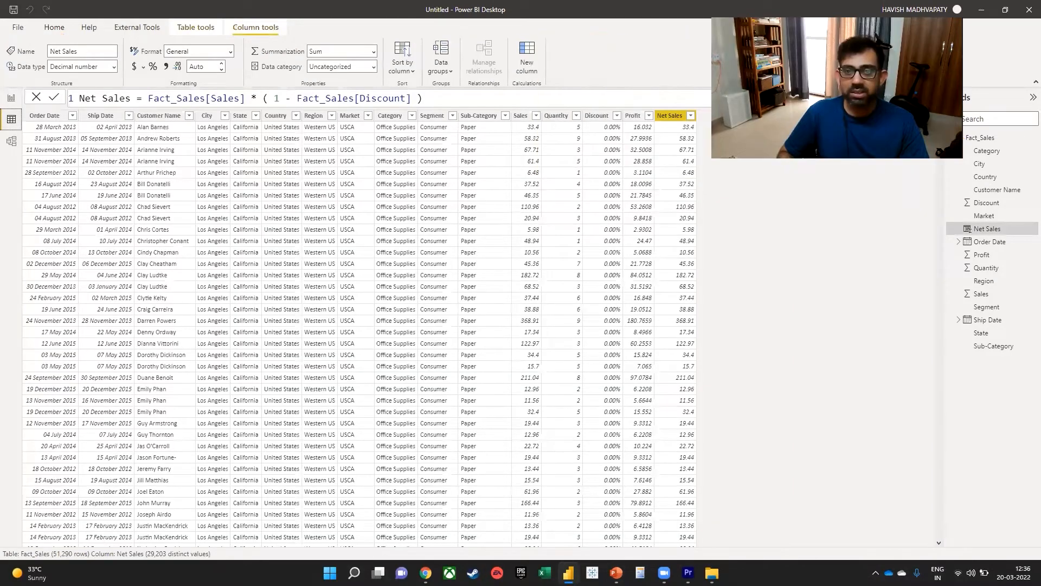
click(11, 98)
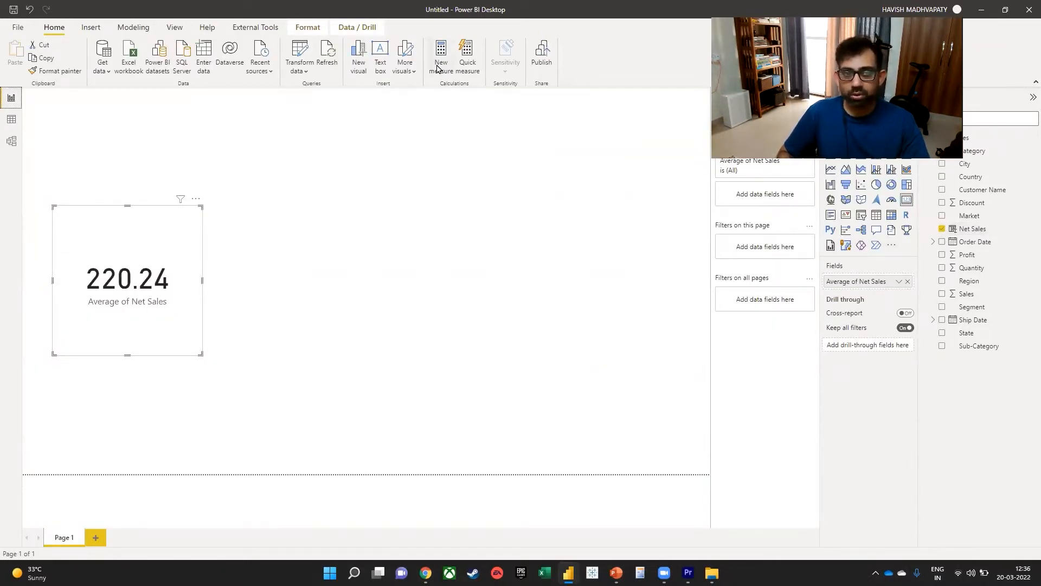
click(439, 68)
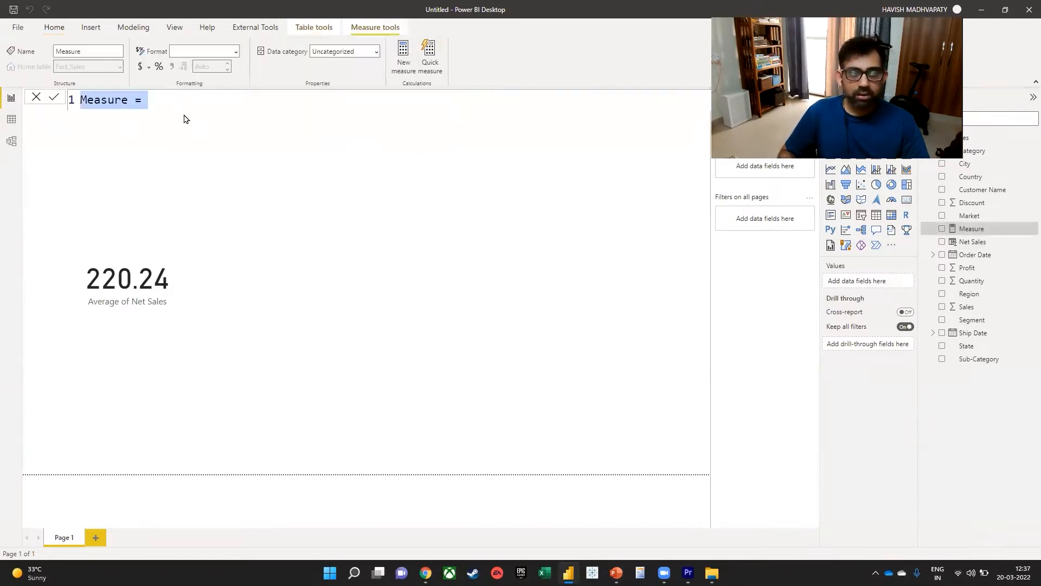
triple_click(186, 100)
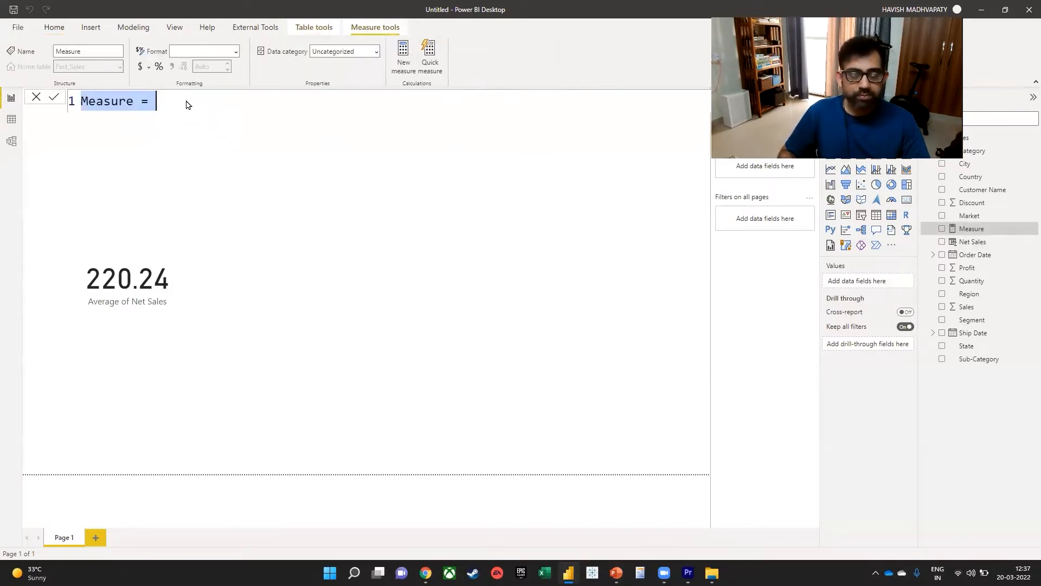
key(Escape)
Rename the calculated Net Sales column in Fact_Sales to Net Sales CC.
click(11, 119)
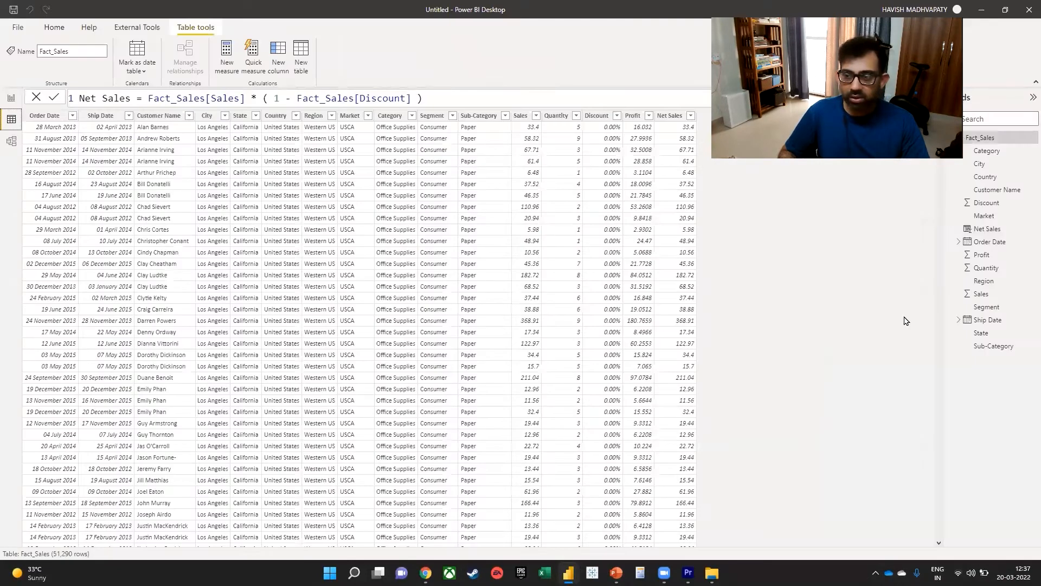
click(129, 98)
text(CC)
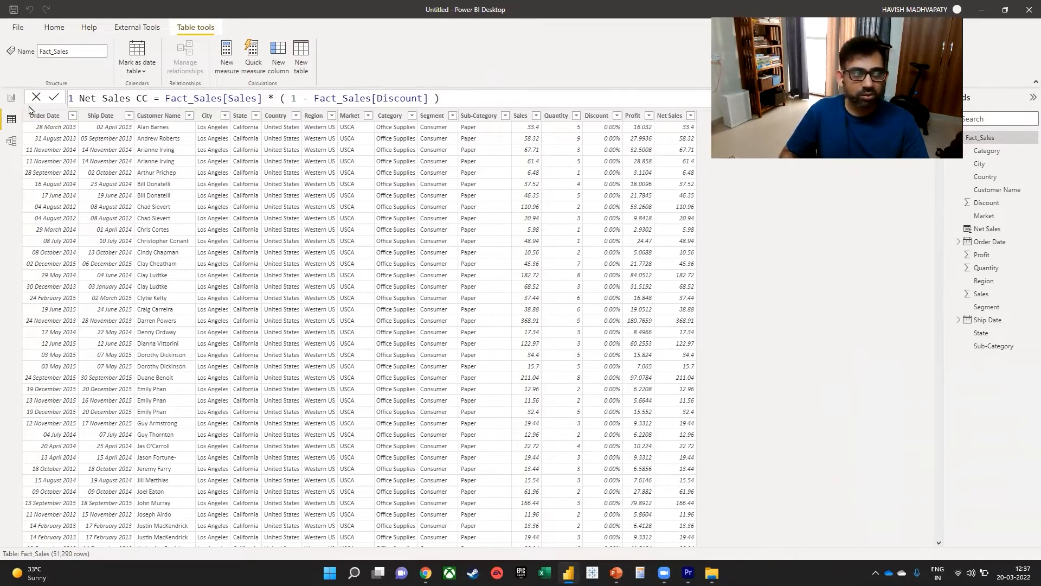
key(Return)
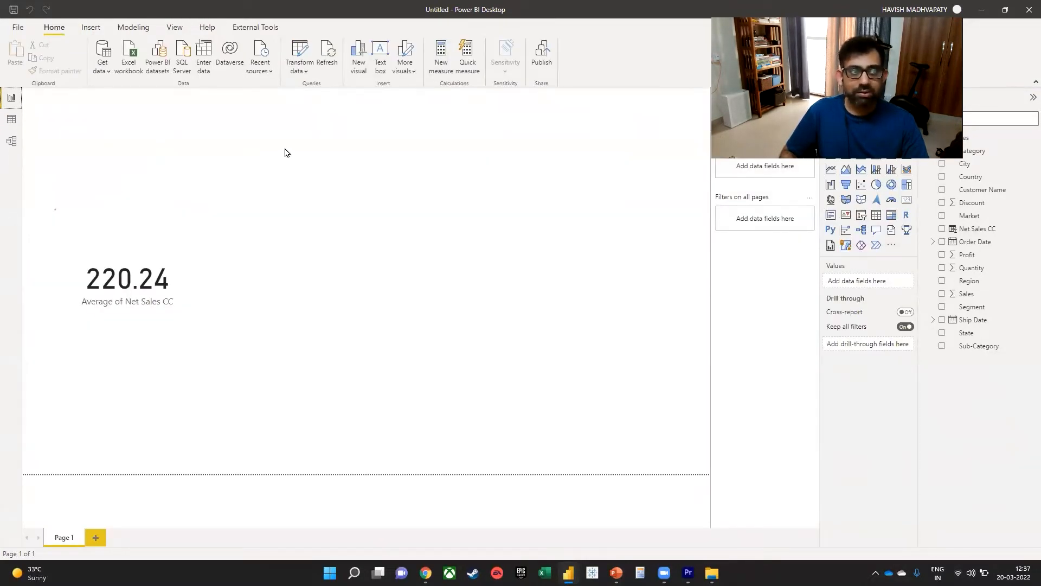
Create a measure named Net Sales Measure and leave a blank line before its expression.
text(Net Sales Measu)
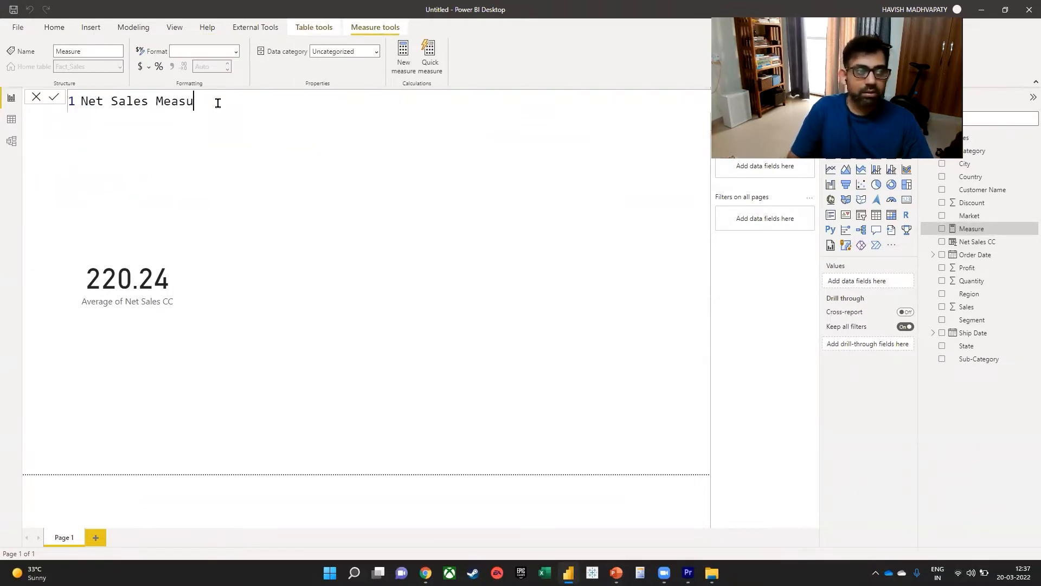
text(re =)
key(shift+Return)
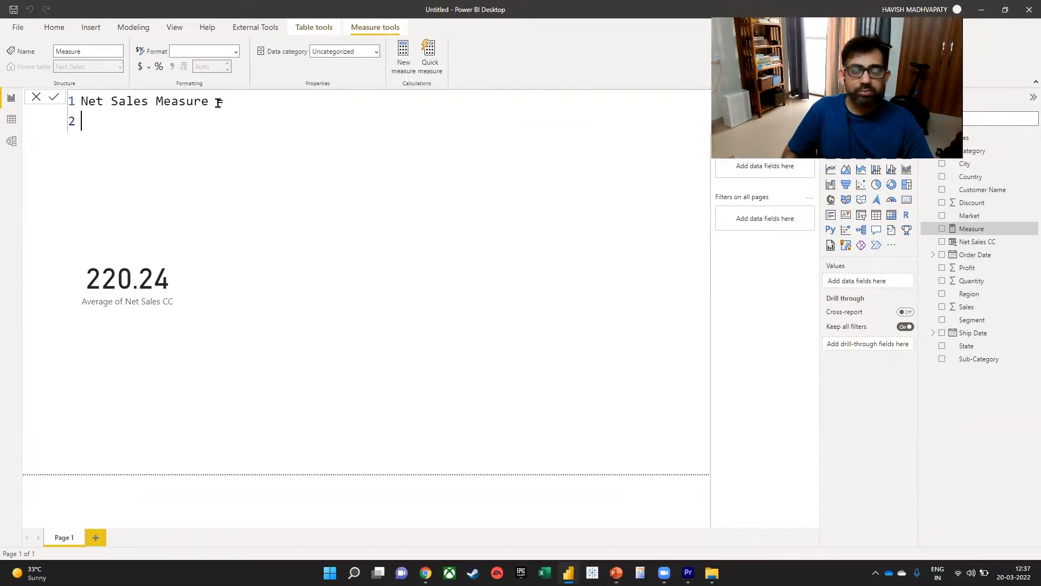
key(shift+Return)
Begin the Net Sales Measure expression with AVERAGEX, using Fact_Sales as the table argument.
text(aver)
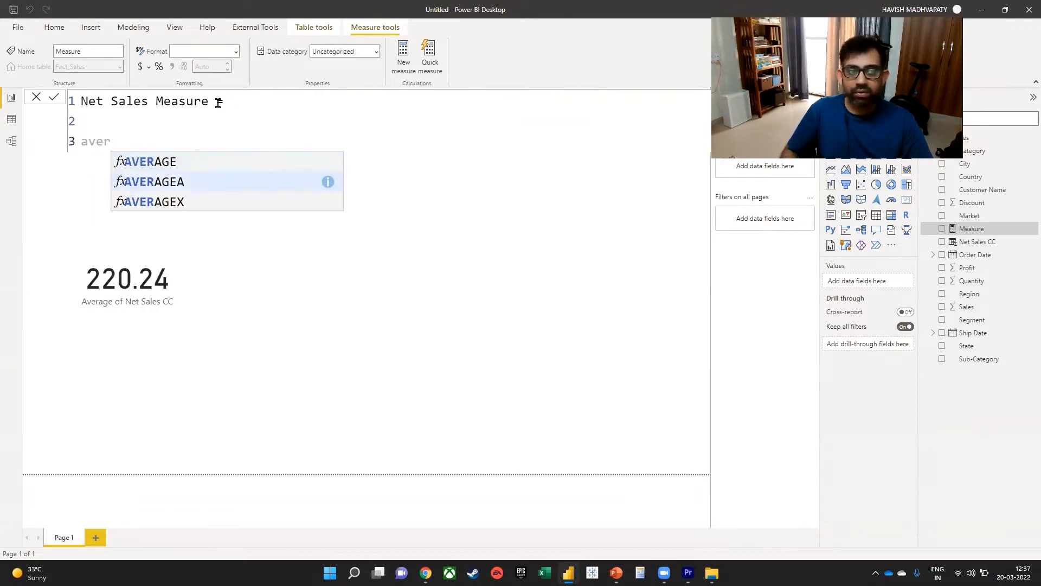
key(Down)
key(Tab)
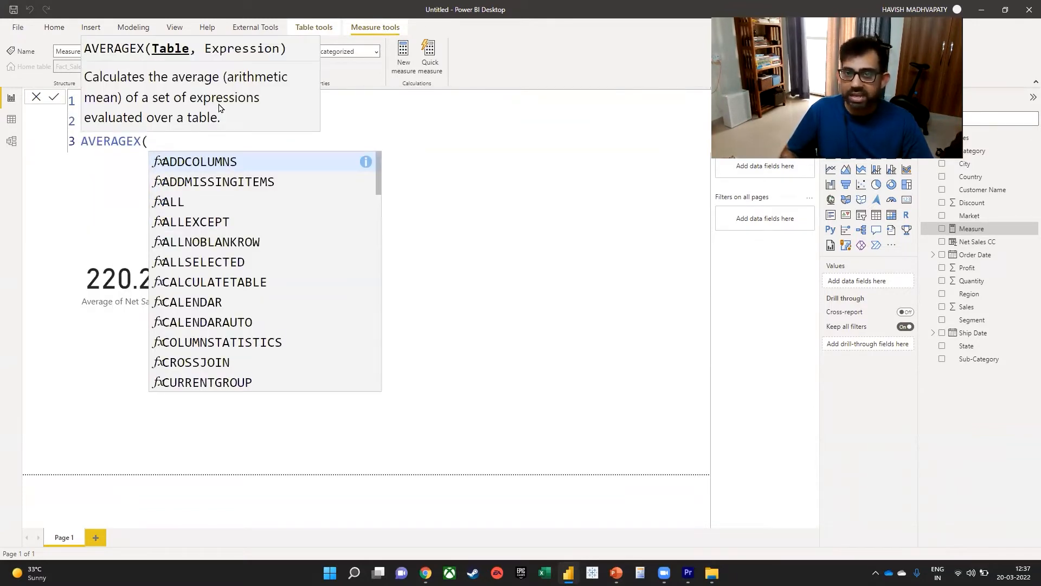
key(BackSpace)
text(( )
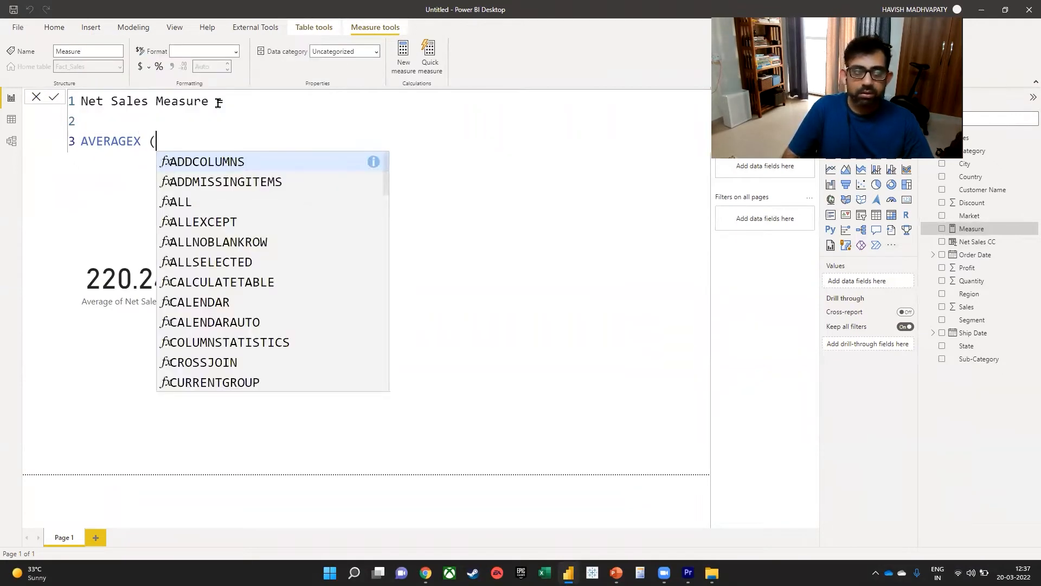
text(Fact_Sales)
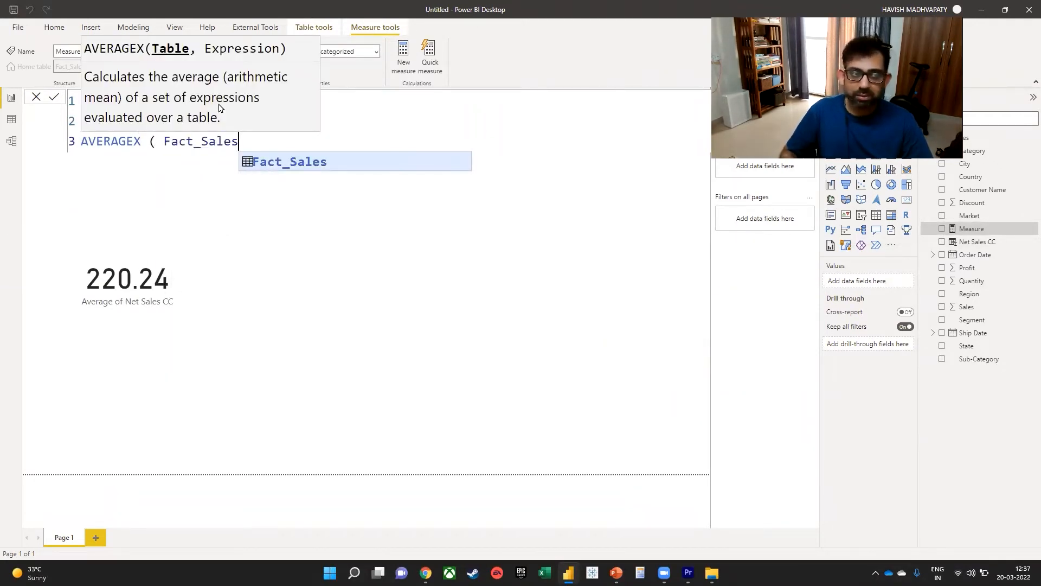
text(, )
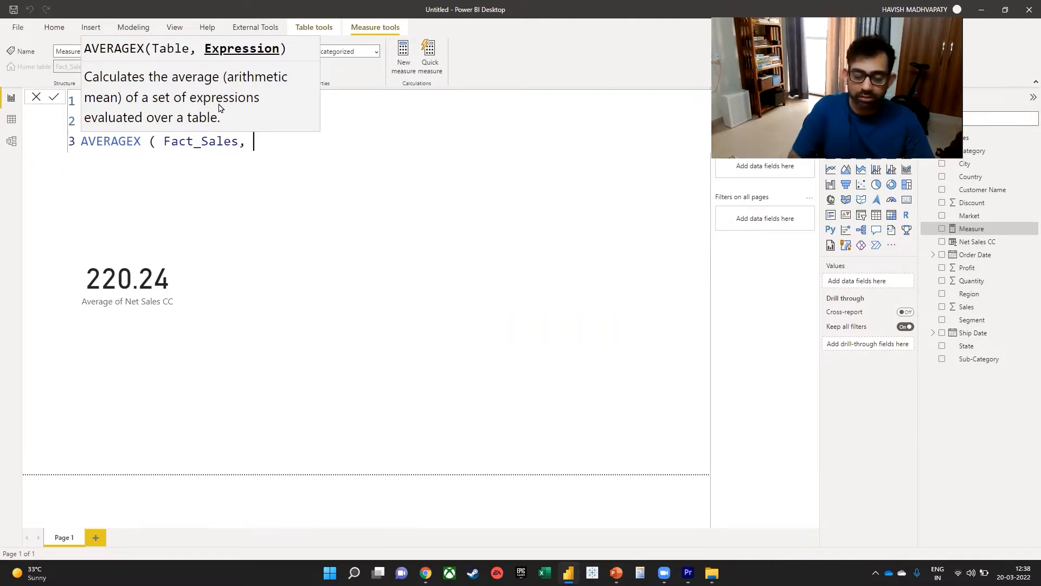
text(sales)
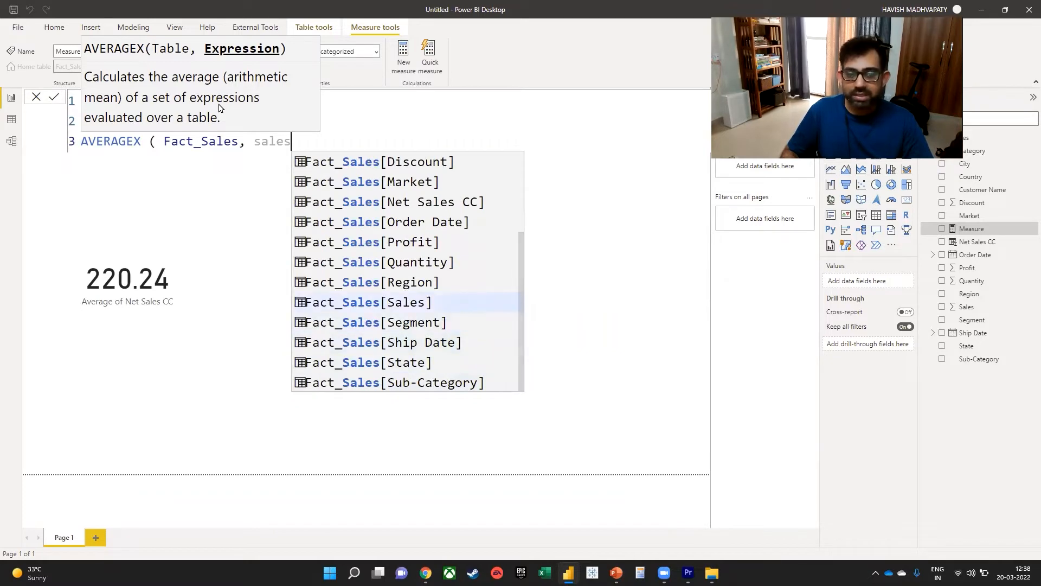
Complete the AVERAGEX expression with Fact_Sales[Sales] * ( 1 - Fact_Sales[Discount] ) and commit the measure.
key(Tab)
text(* (1)
text(1 )
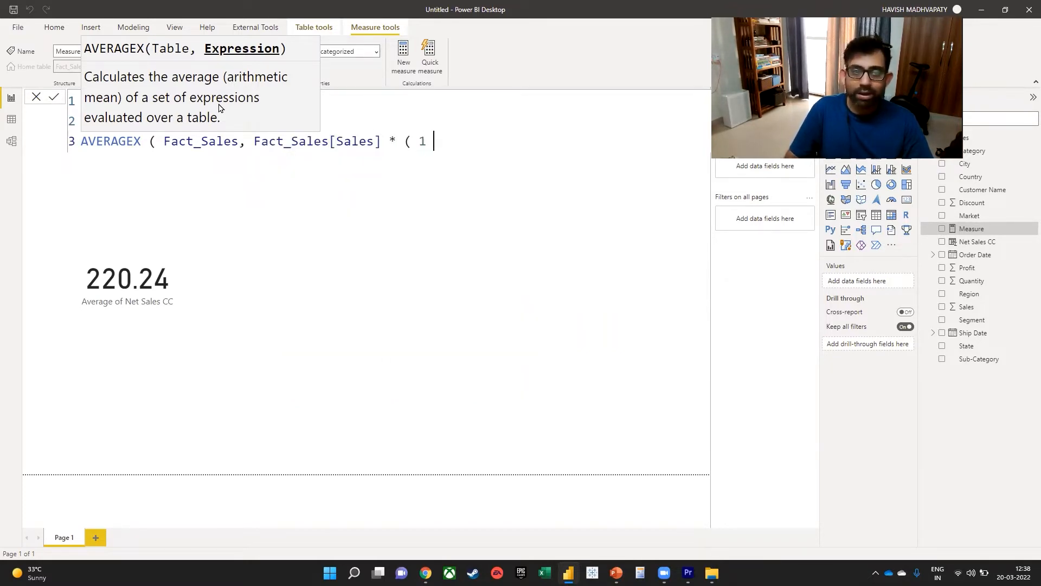
text(- disc)
key(Down)
key(Down)
key(Down)
key(Down)
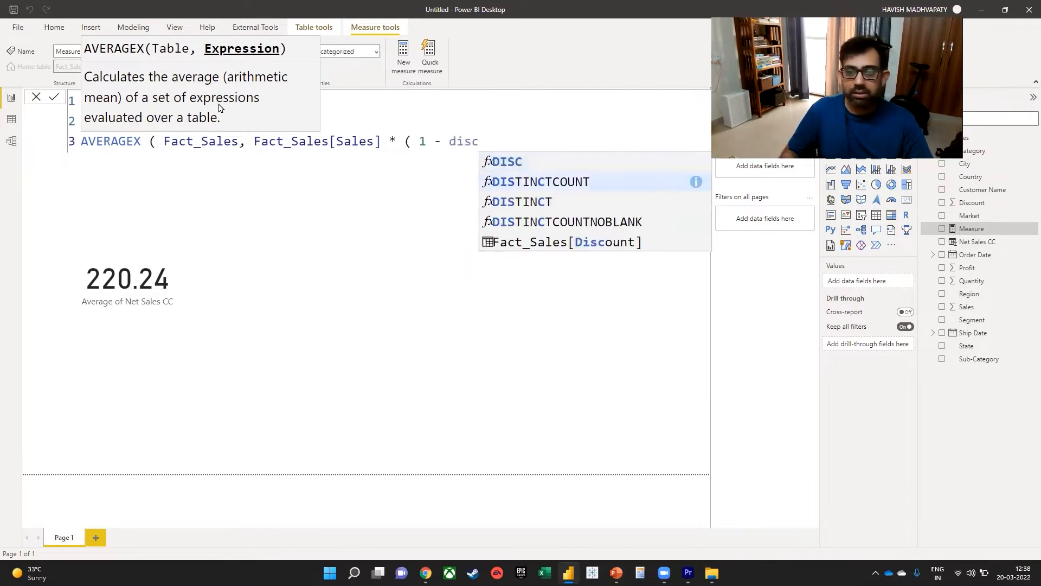
key(Tab)
text() ))
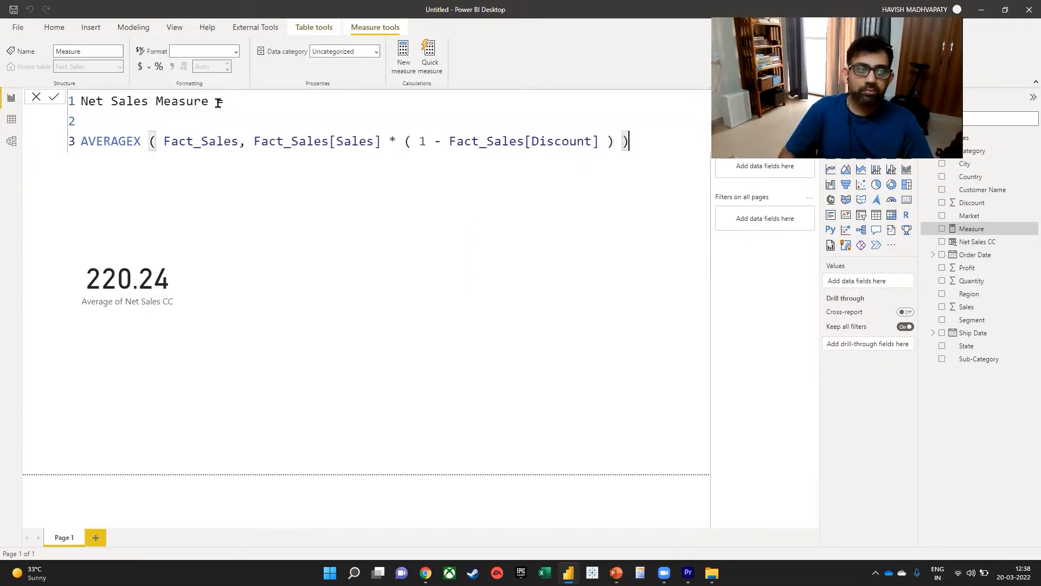
key(Return)
click(621, 375)
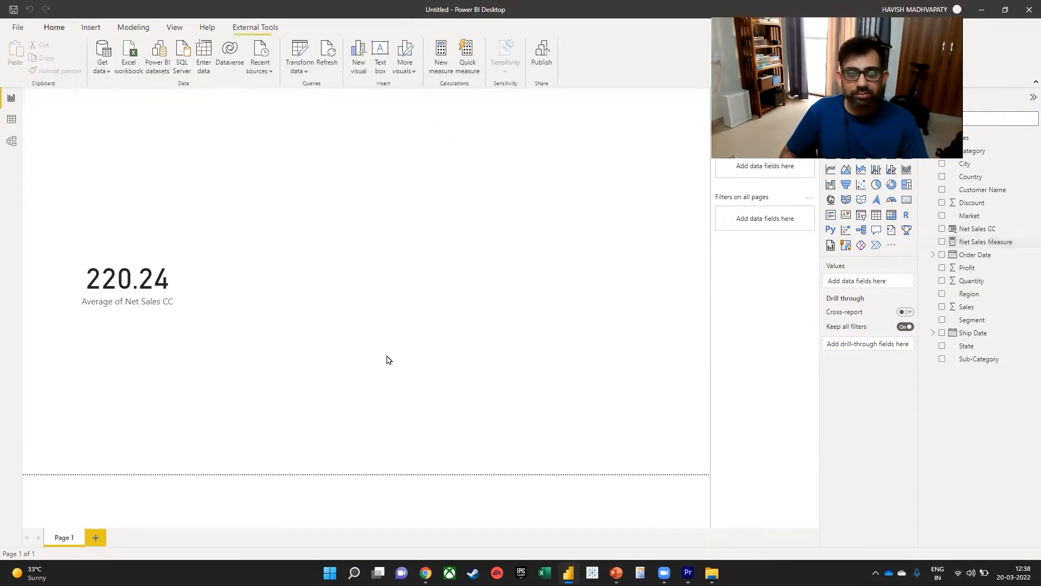
Duplicate the average card, place the copy beside the original and replace its field with Net Sales Measure.
click(167, 285)
key(ctrl+c)
key(ctrl+v)
drag(163, 285, 339, 278)
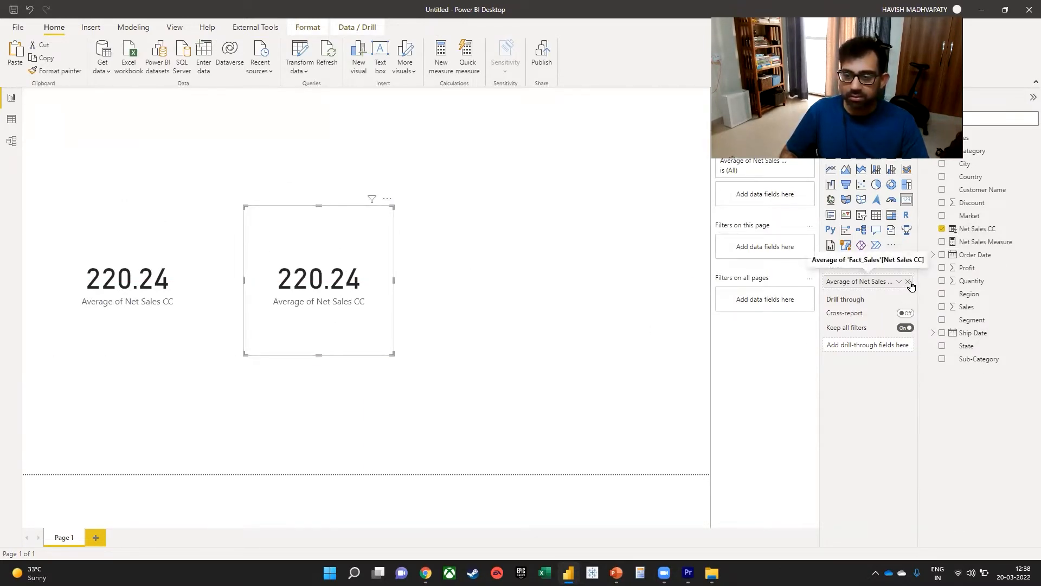
click(907, 282)
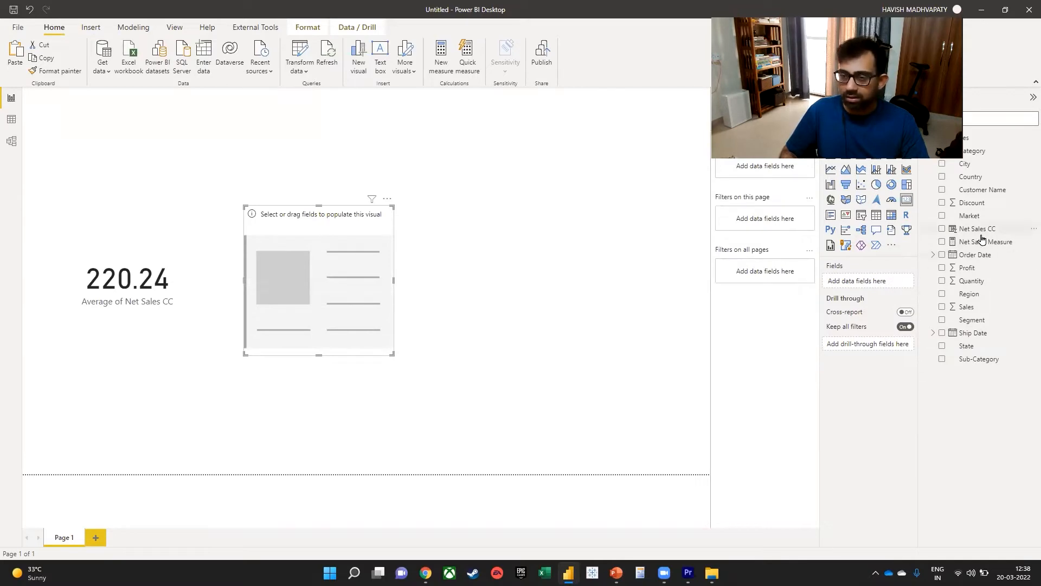
drag(985, 241, 844, 281)
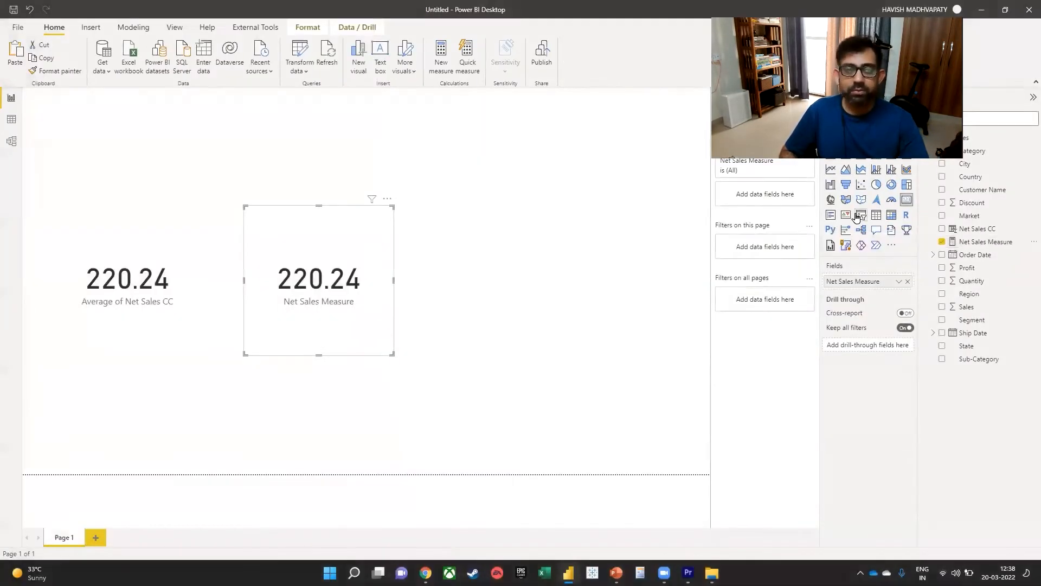
click(651, 299)
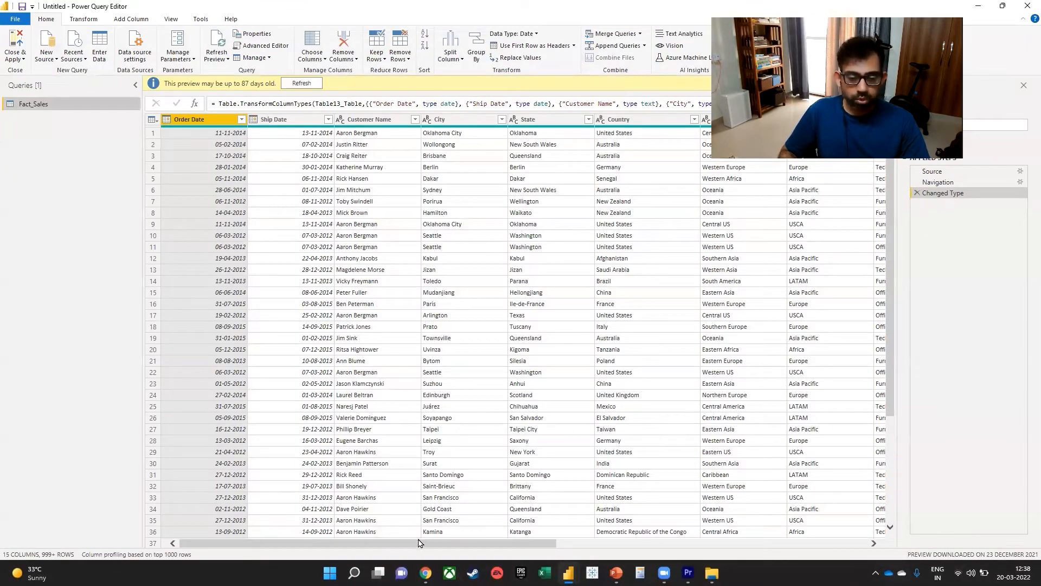
Start a custom column named Net Sales in the Fact_Sales query of the Power Query Editor.
drag(420, 543, 523, 544)
drag(766, 561, 776, 558)
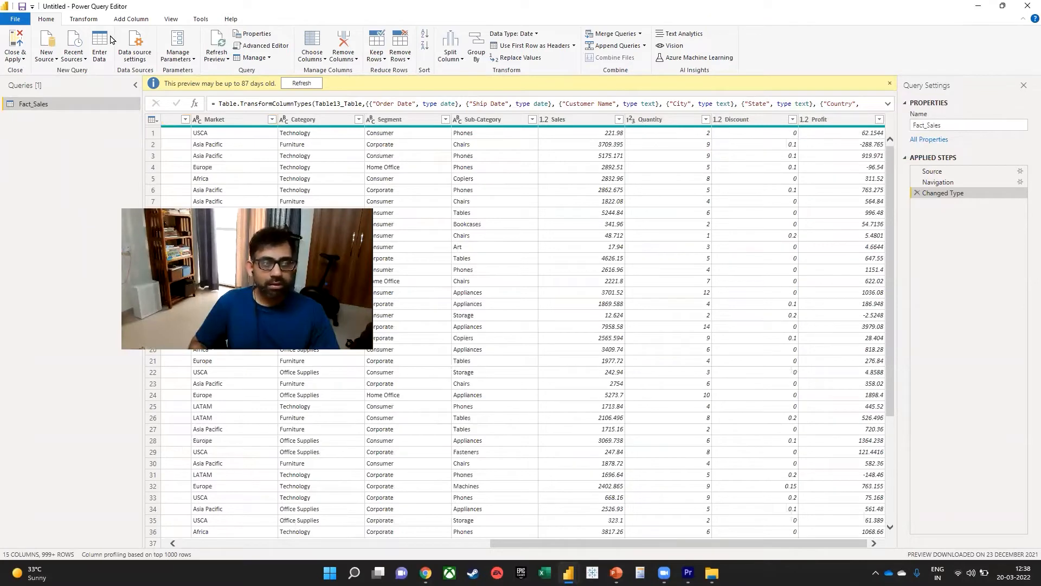
click(130, 19)
click(56, 59)
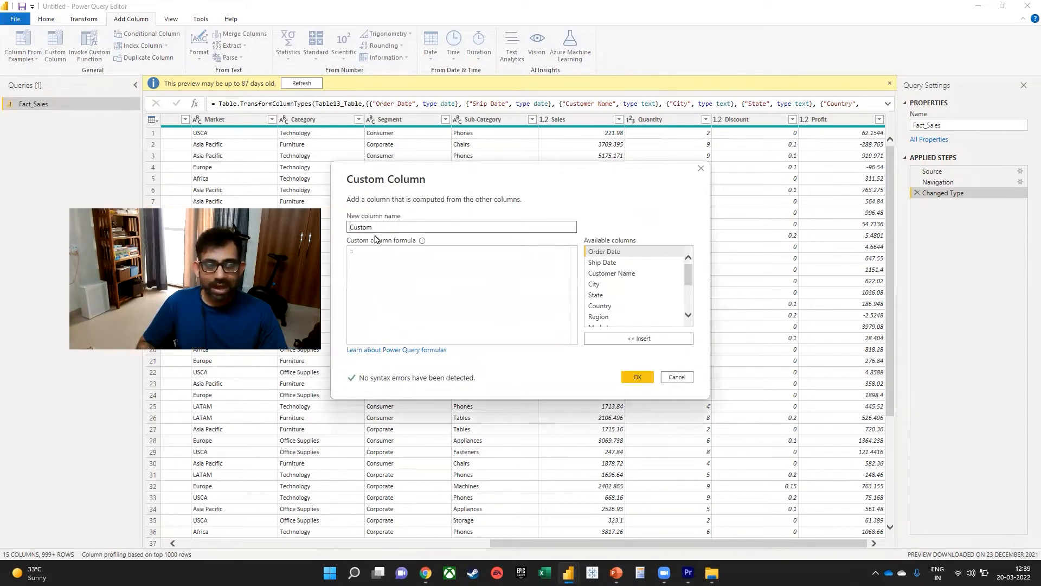
key(ctrl+a)
text(Net Sale)
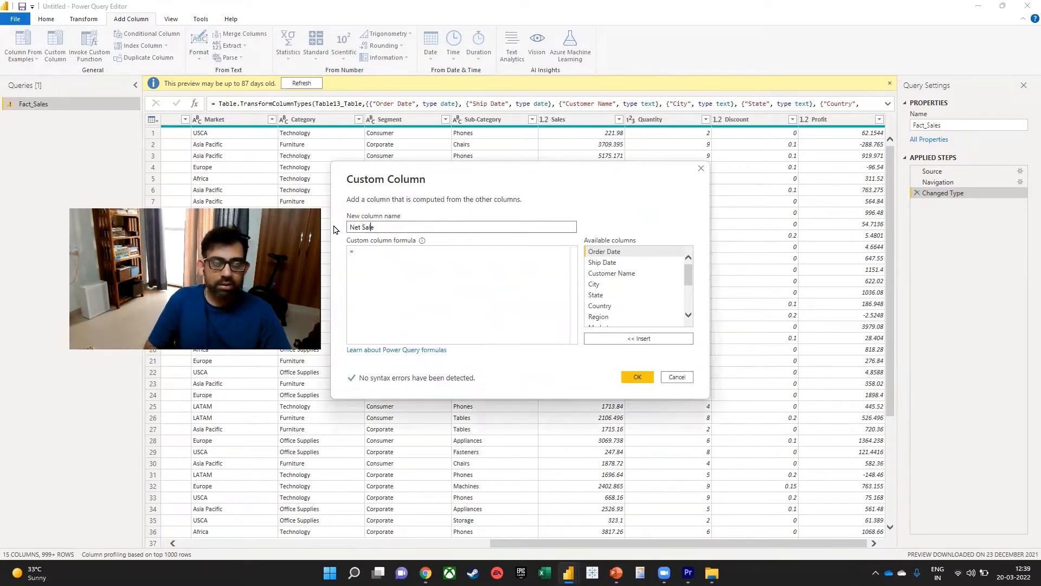
text(s)
Set the Net Sales custom column formula to [Sales] * ( 1 - [Discount] ), create the column and apply the query changes.
click(410, 264)
text([Sales])
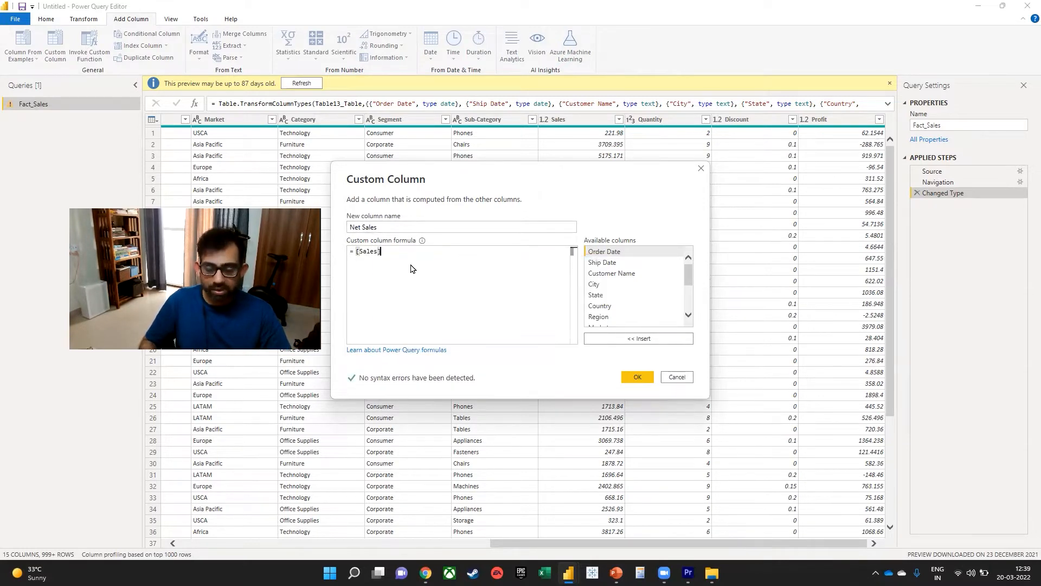
text( * ( 1 )
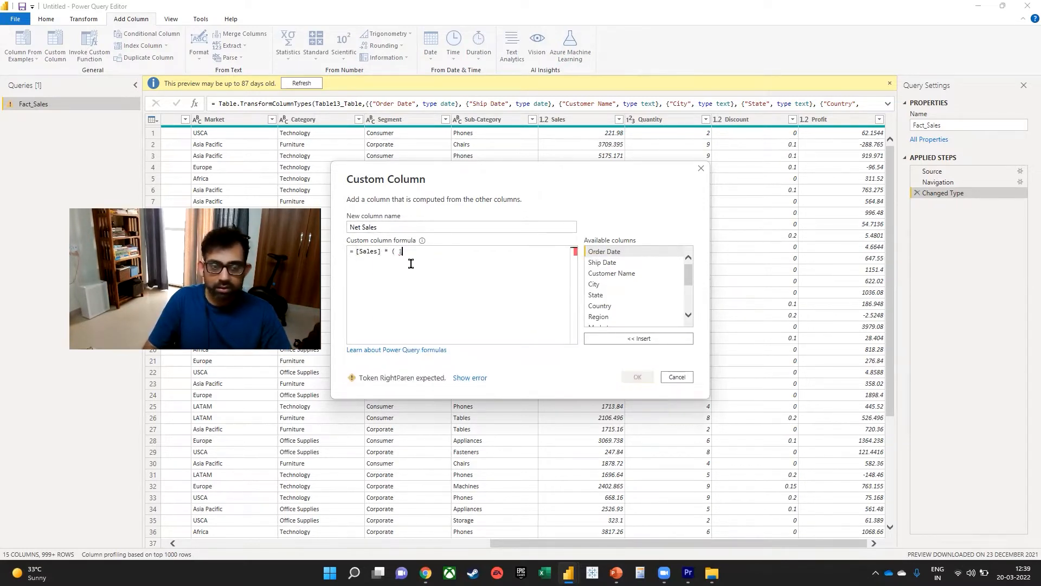
text(- disc)
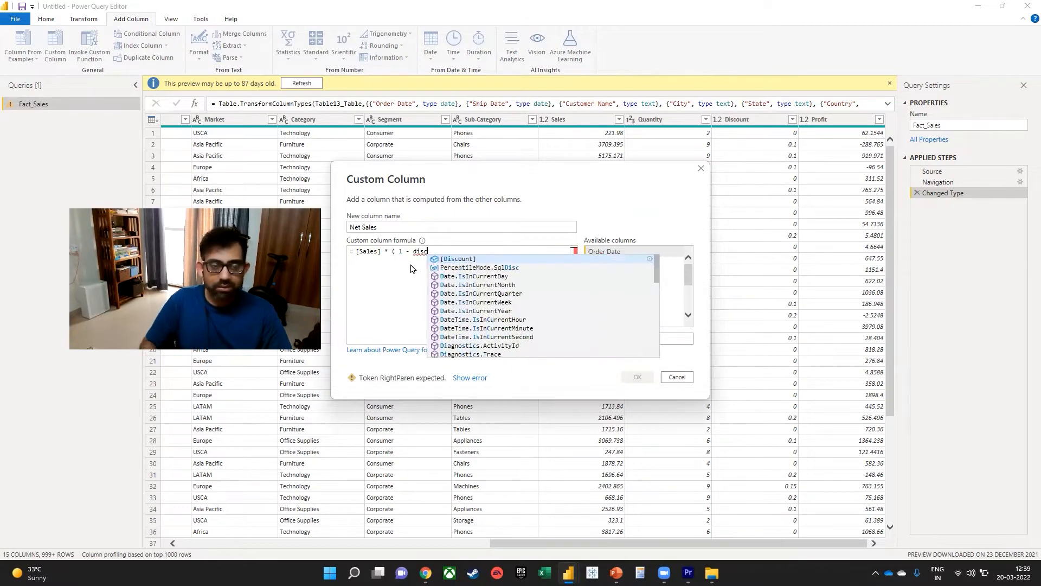
key(Tab)
text())
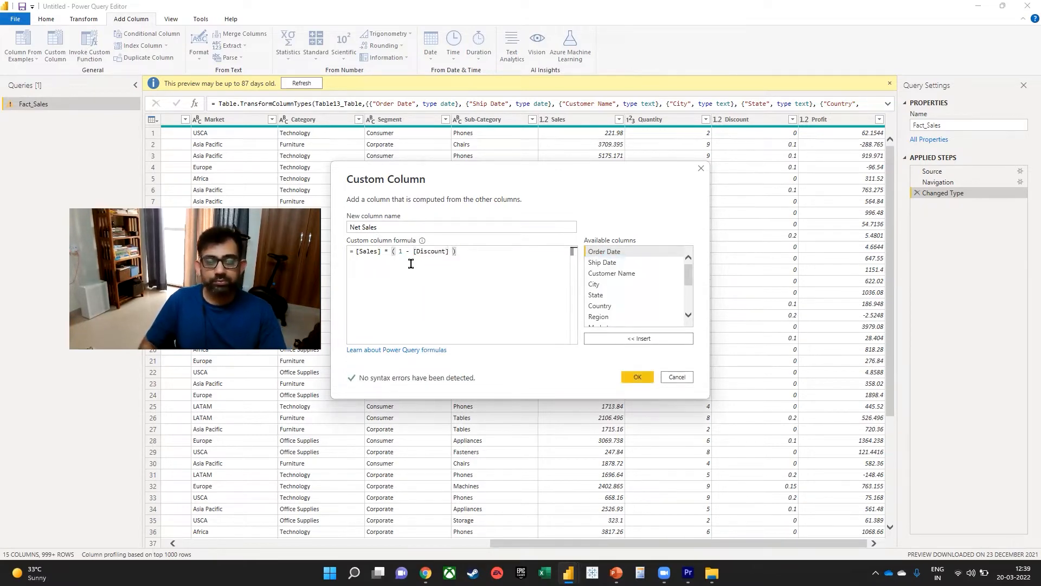
click(641, 381)
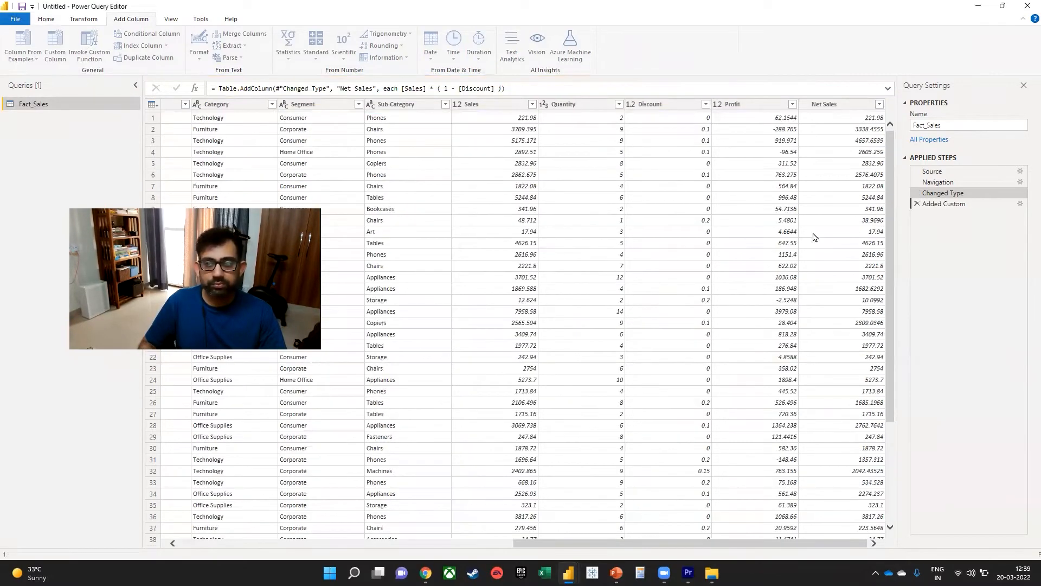
click(46, 18)
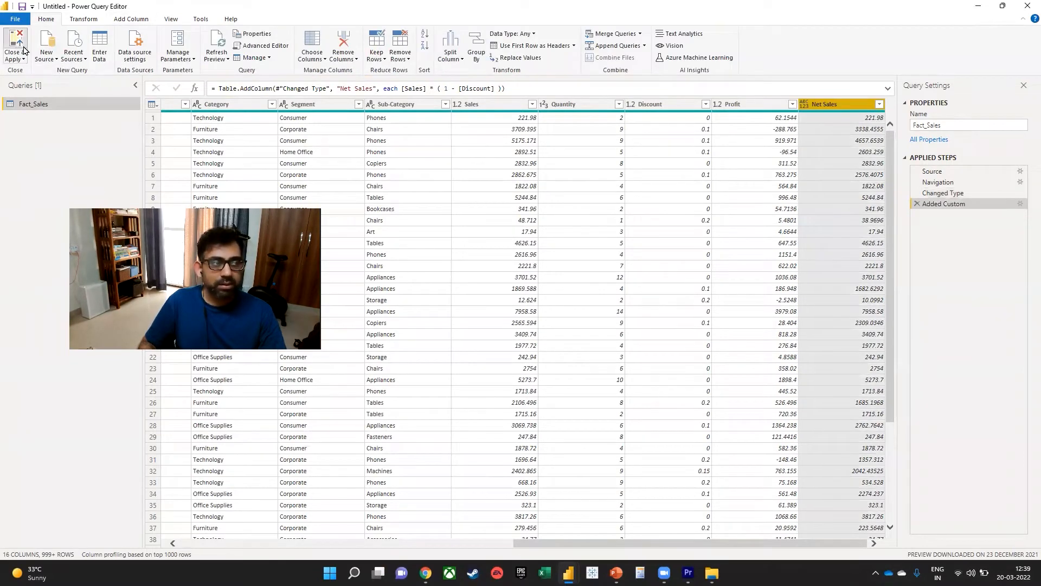
click(15, 46)
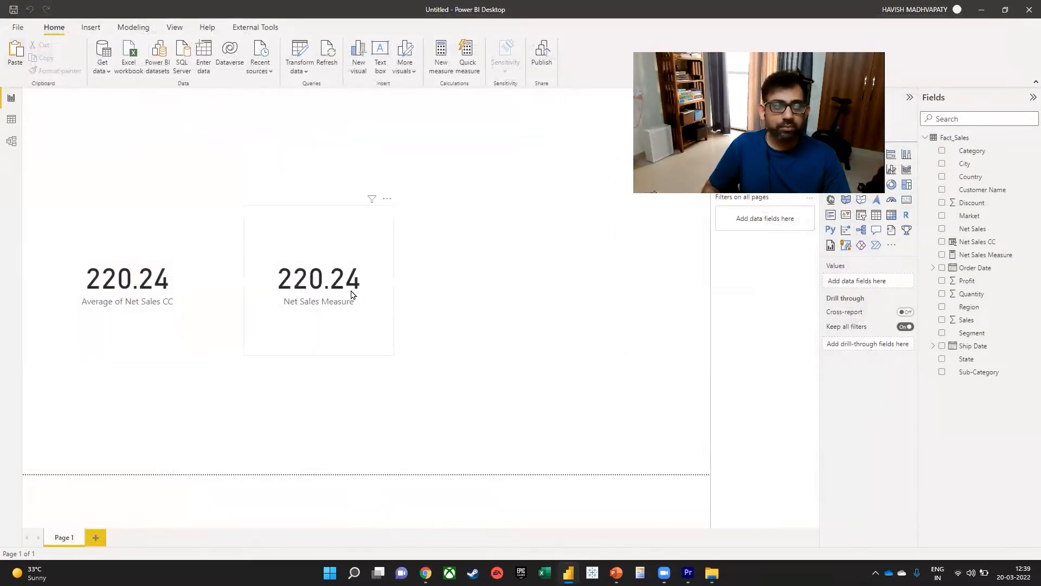
Duplicate the Net Sales Measure card and place the copy beside it as a third card.
click(287, 292)
key(ctrl+v)
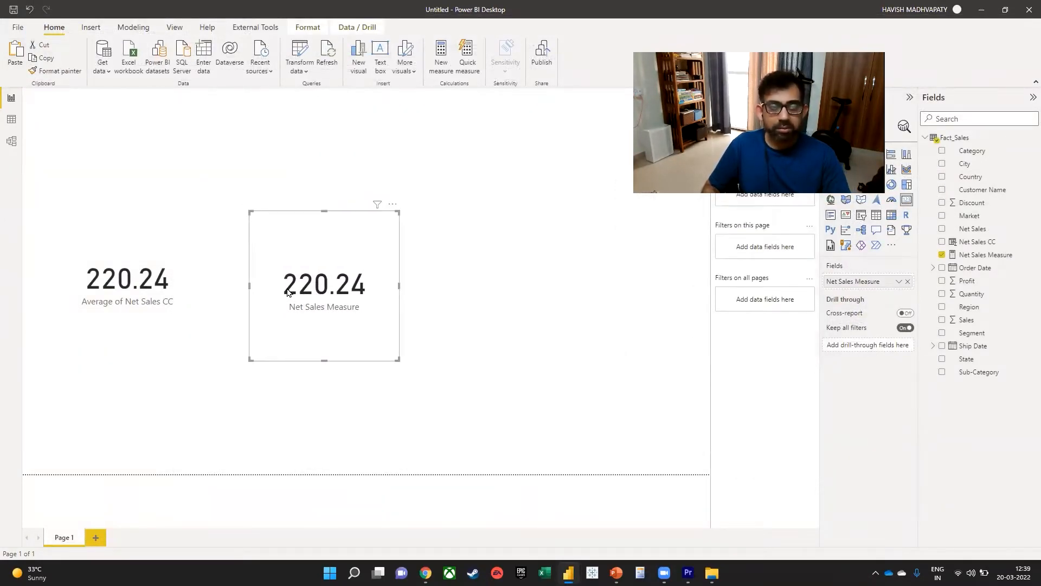
drag(393, 312, 600, 307)
Rename the custom column in the Fact_Sales query as Net Sales M and apply the change.
click(299, 52)
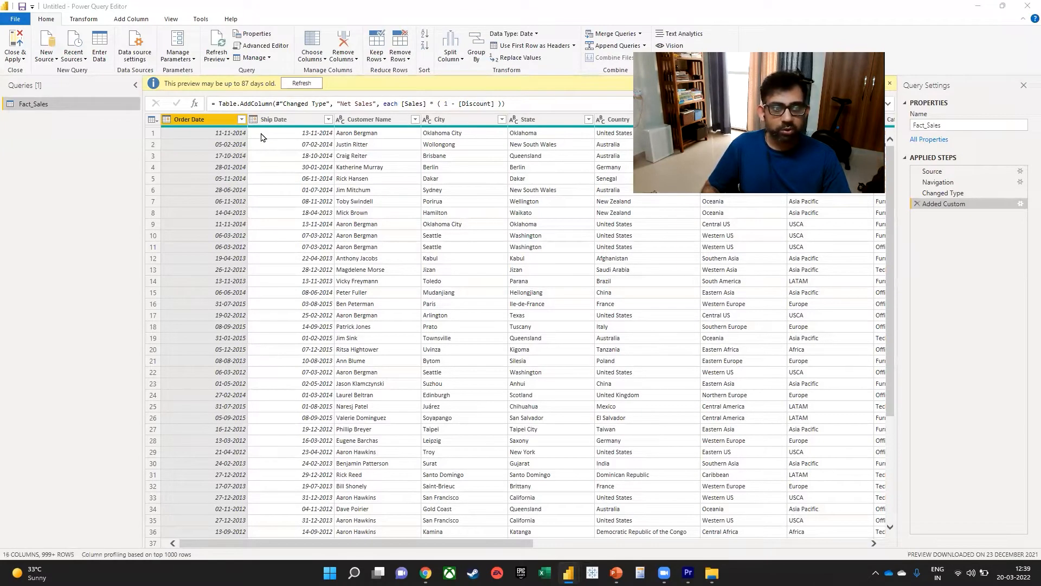
click(407, 224)
text(M)
click(624, 378)
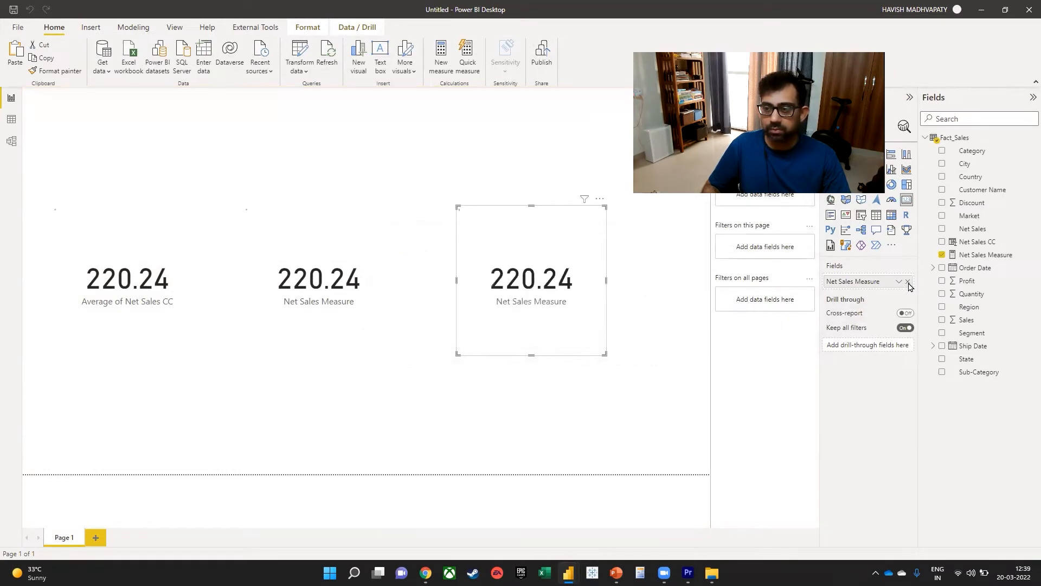
Replace the third card's field with Net Sales M and check which aggregations are offered for it.
click(908, 282)
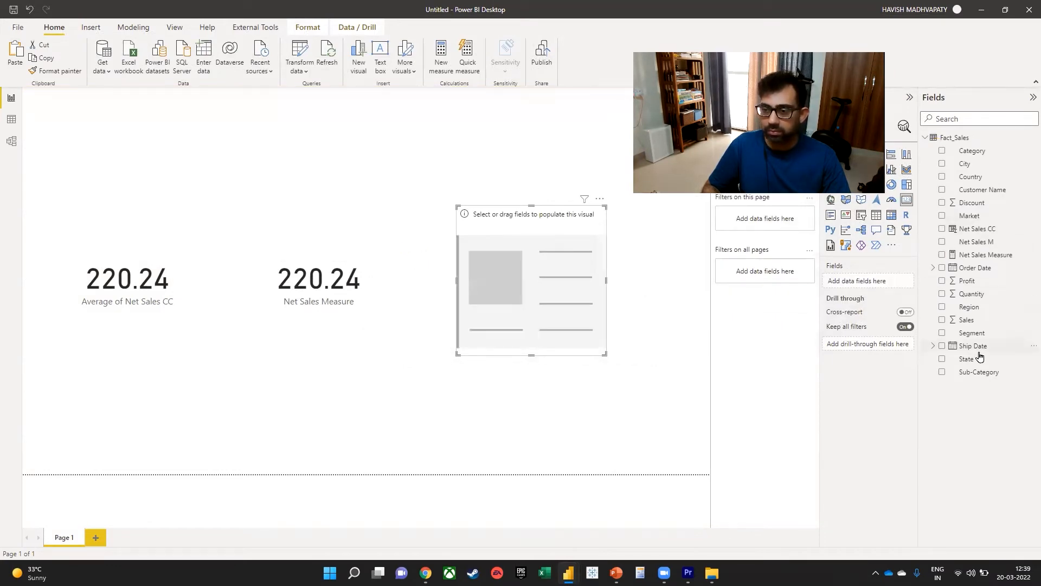
drag(979, 243, 861, 281)
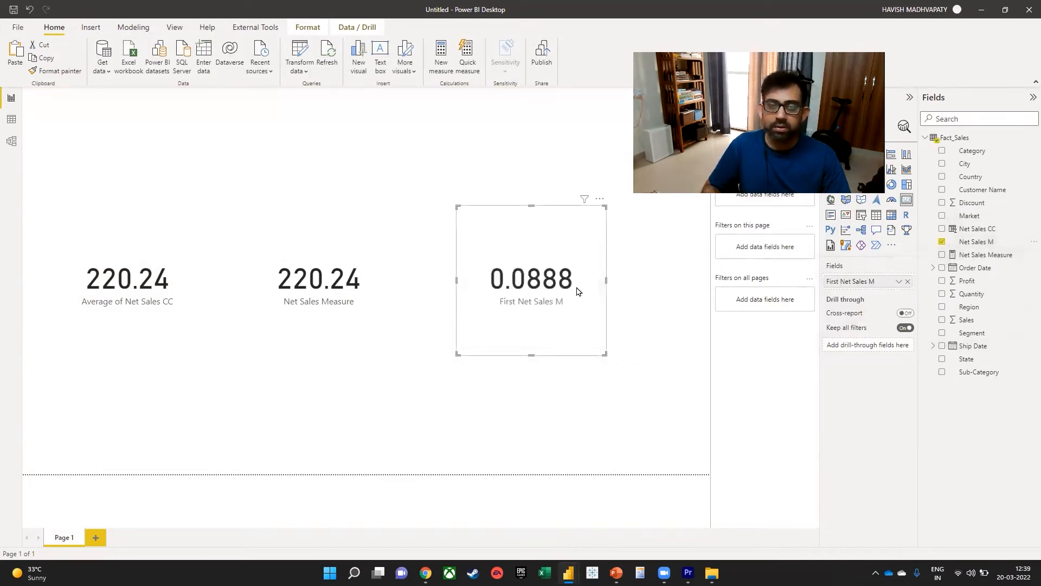
click(899, 281)
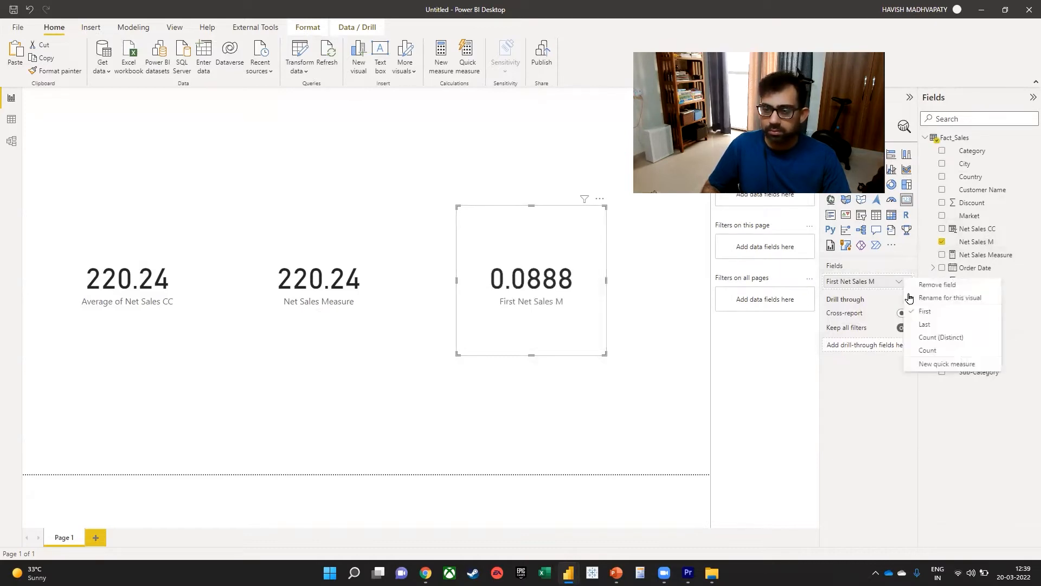
Change the Net Sales M column's data type to Decimal Number in Power Query, then summarize it by Average on the third card.
click(296, 52)
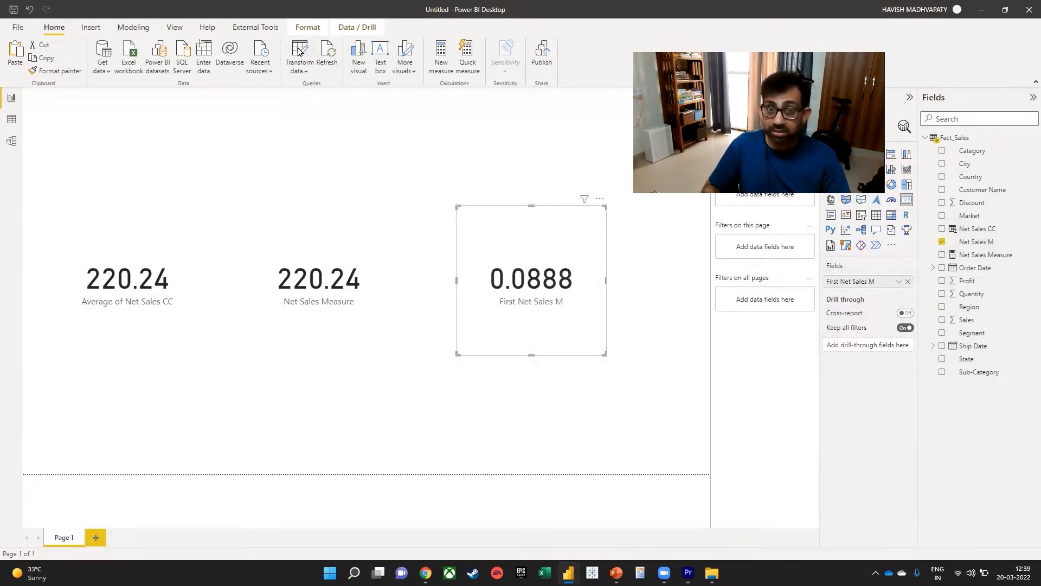
click(298, 55)
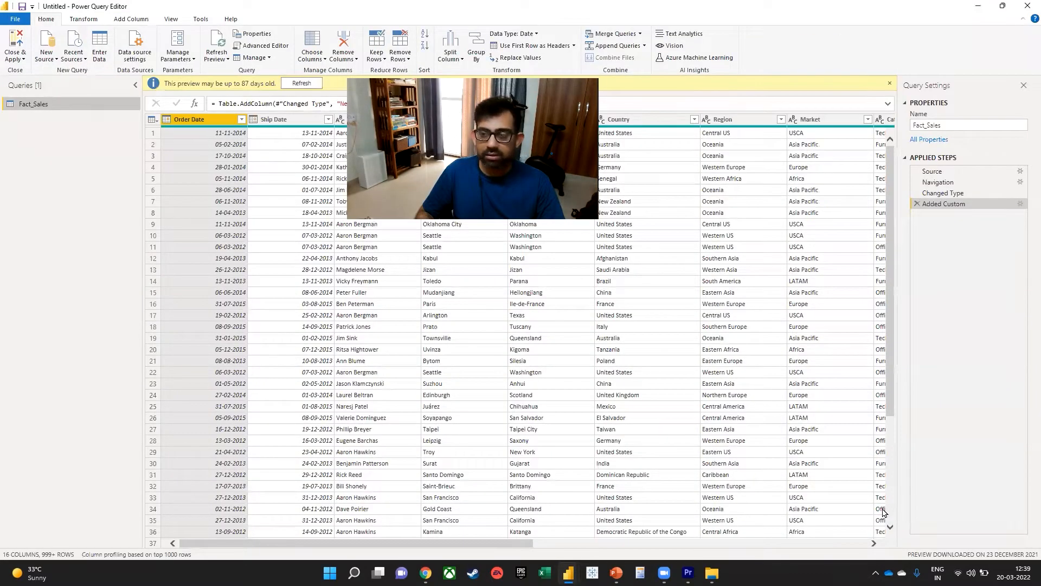
click(602, 542)
click(805, 119)
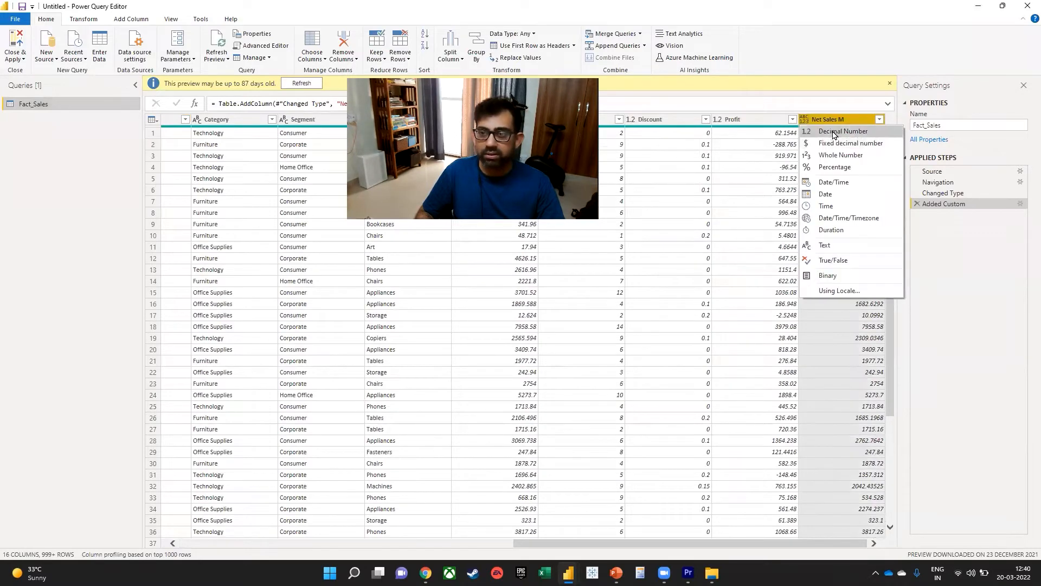
click(835, 134)
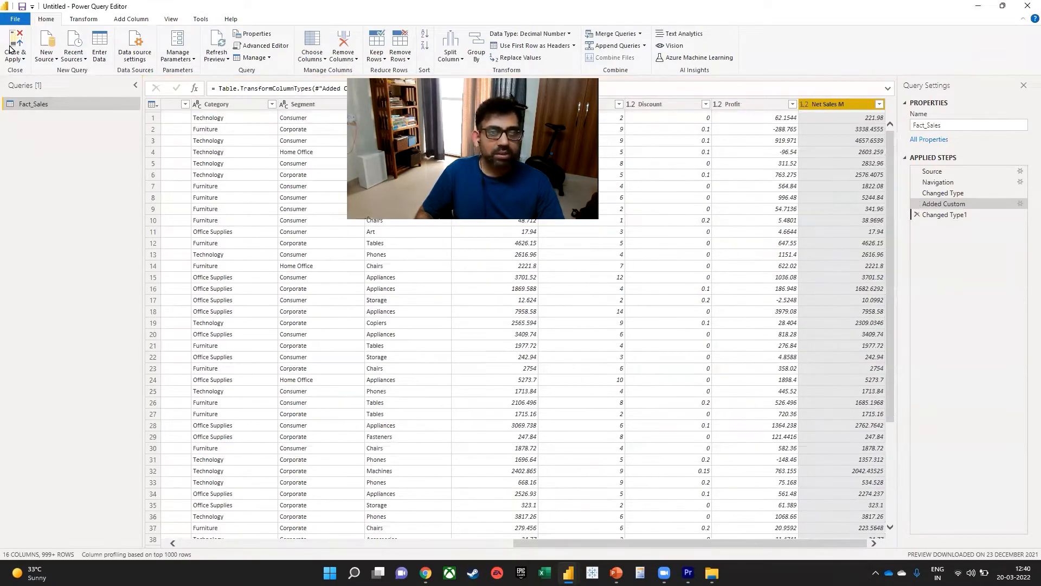
click(9, 50)
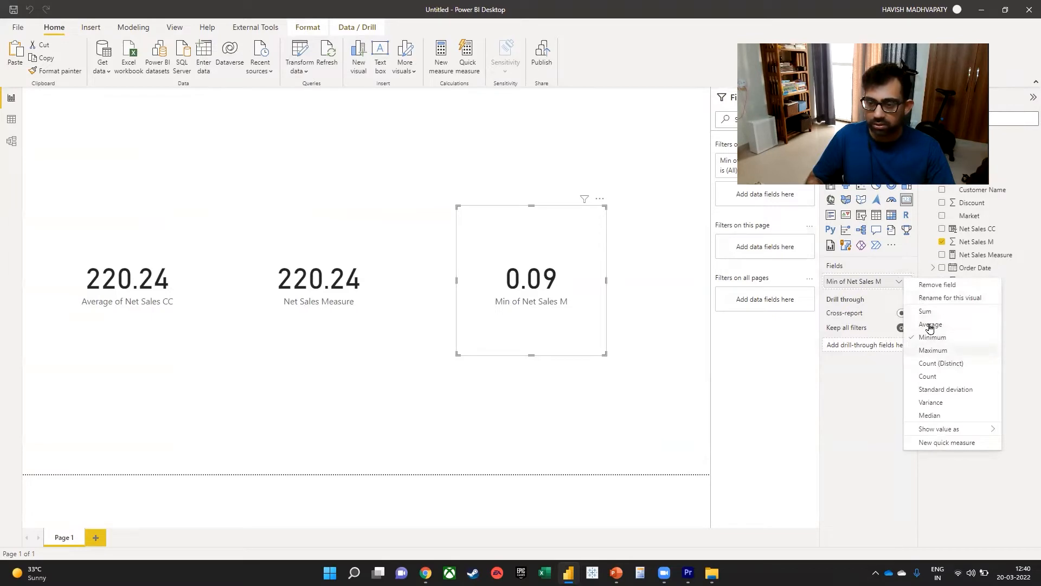
click(928, 324)
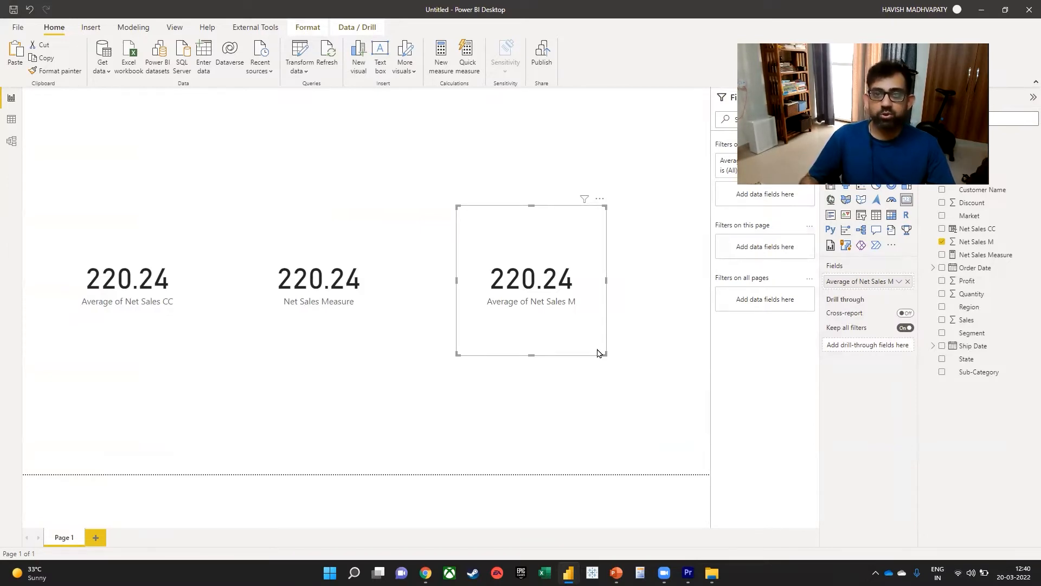
Switch to the SQLBI article "Calculated Columns and Measures in DAX" in Chrome and examine the opening of its Calculated columns section.
key(alt+Tab)
key(Tab)
key(Tab)
key(Tab)
key(Tab)
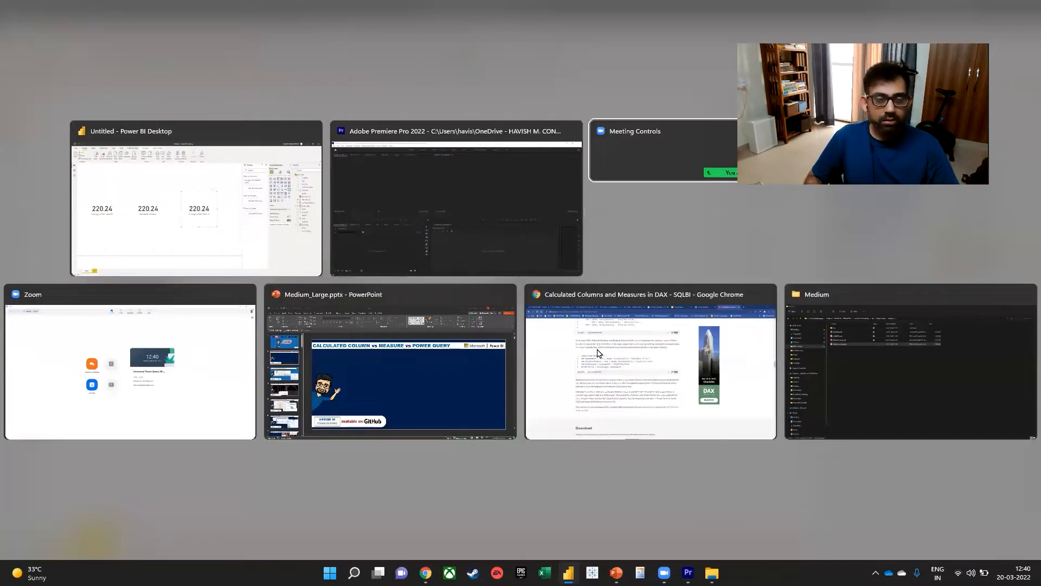
key(Home)
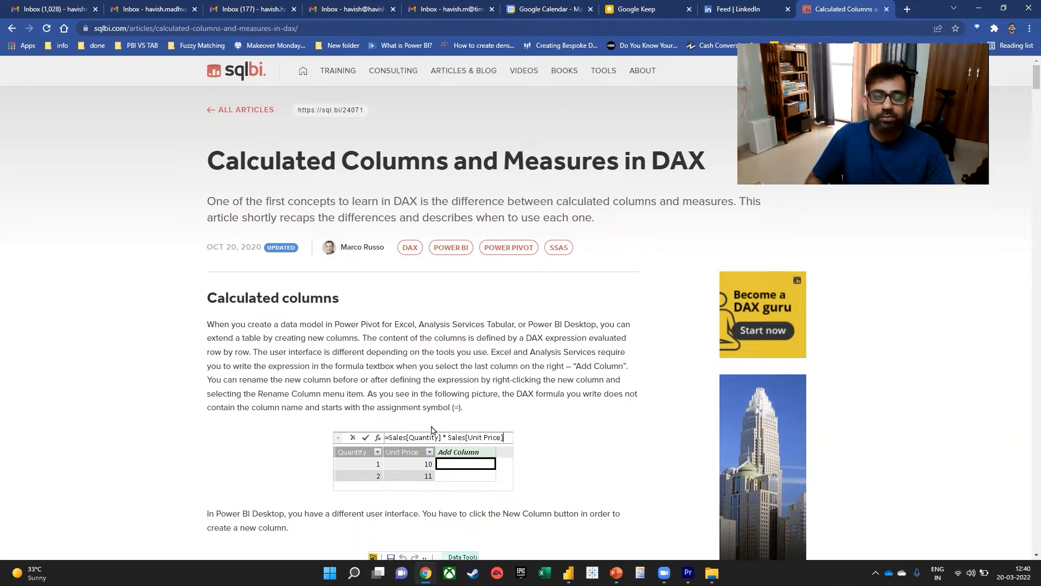
scroll(415, 360, down, 3)
drag(216, 135, 350, 134)
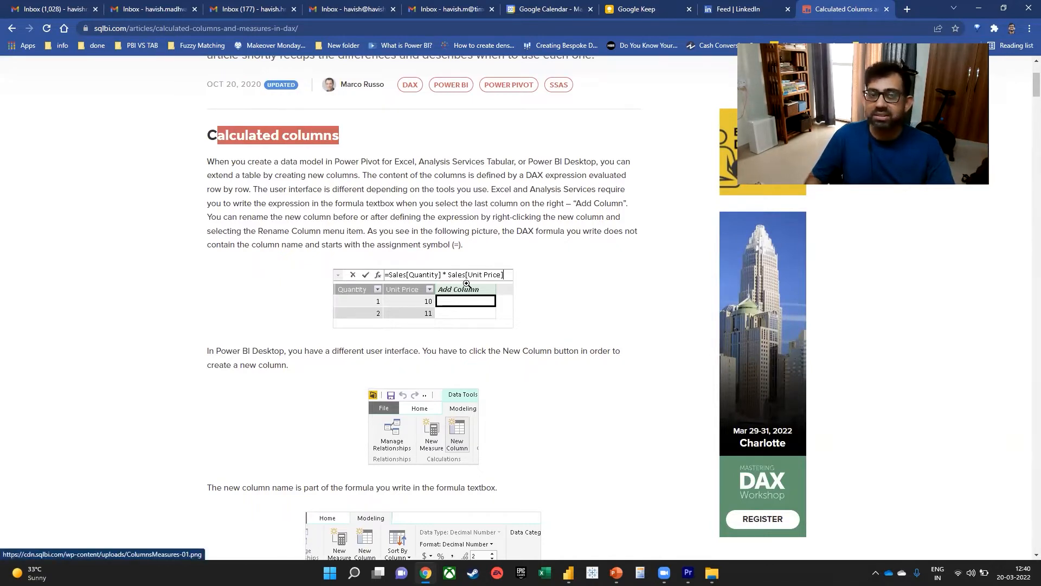
drag(334, 161, 590, 162)
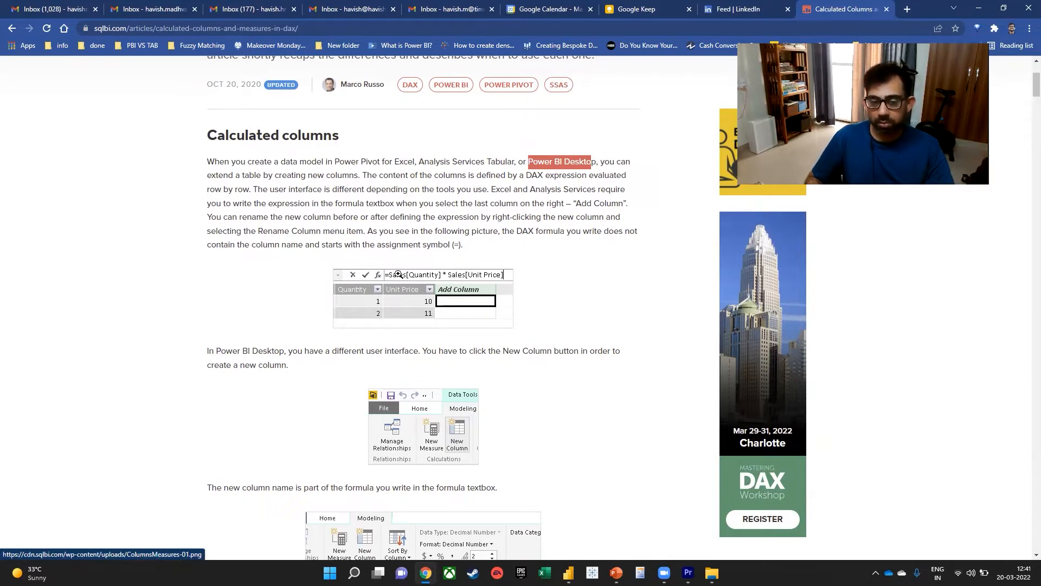
Examine how calculated columns can be used in reports and stored in memory, highlighting the relevant sentences in the article.
scroll(399, 274, down, 5)
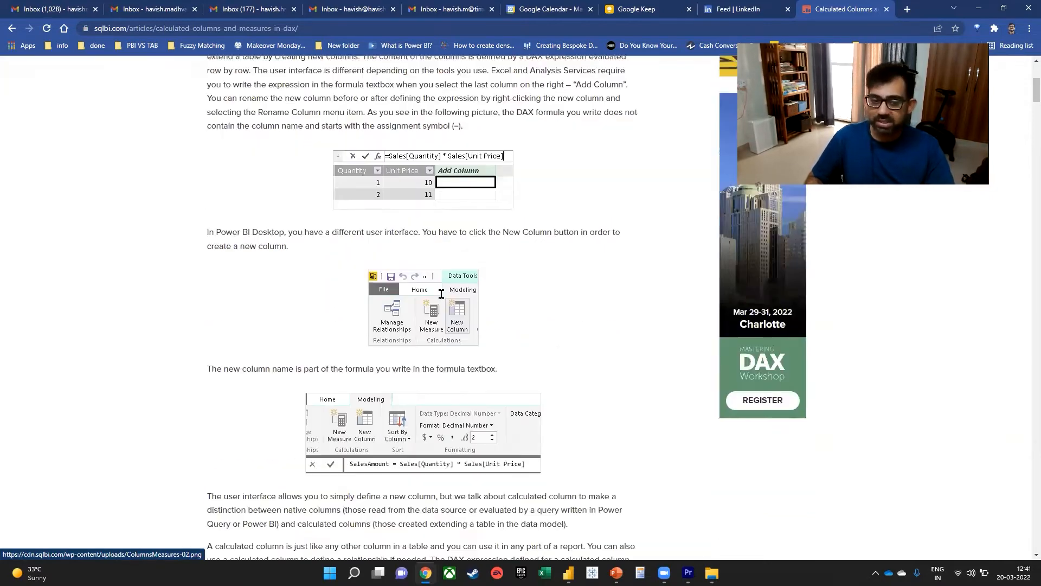
scroll(482, 288, down, 3)
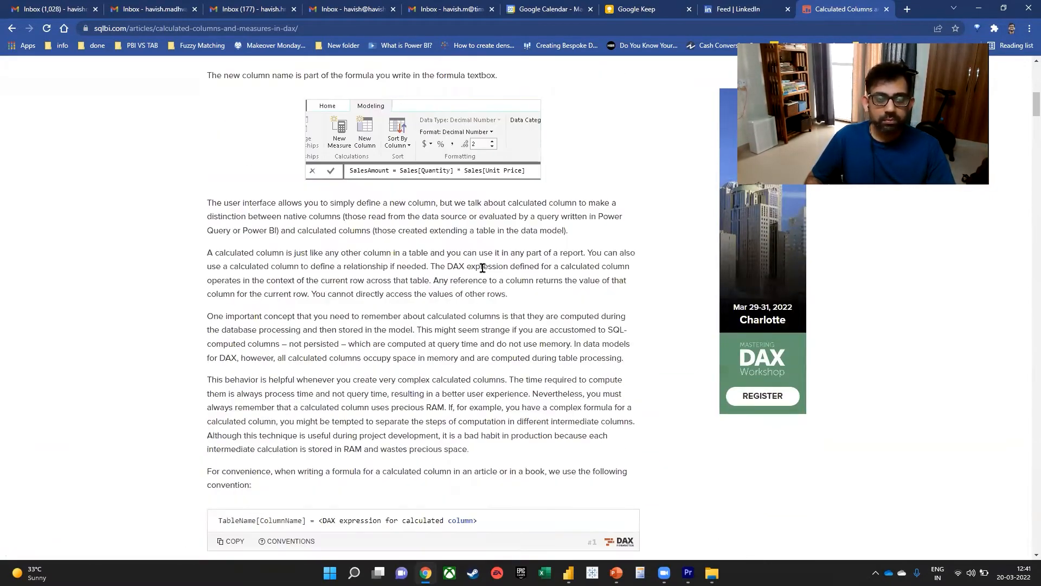
scroll(482, 267, down, 1)
drag(226, 231, 582, 230)
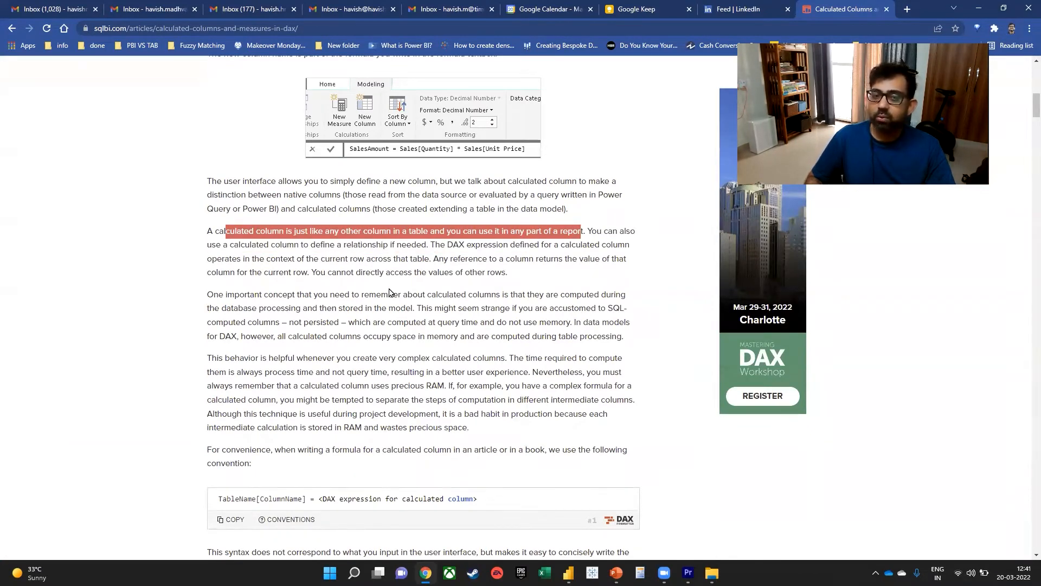
scroll(413, 282, down, 2)
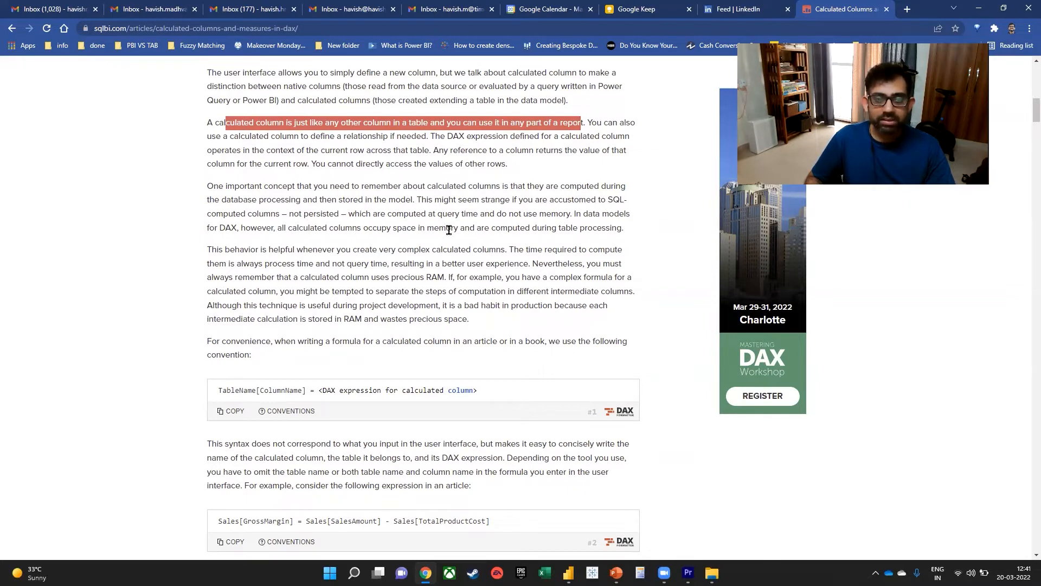
drag(276, 228, 643, 232)
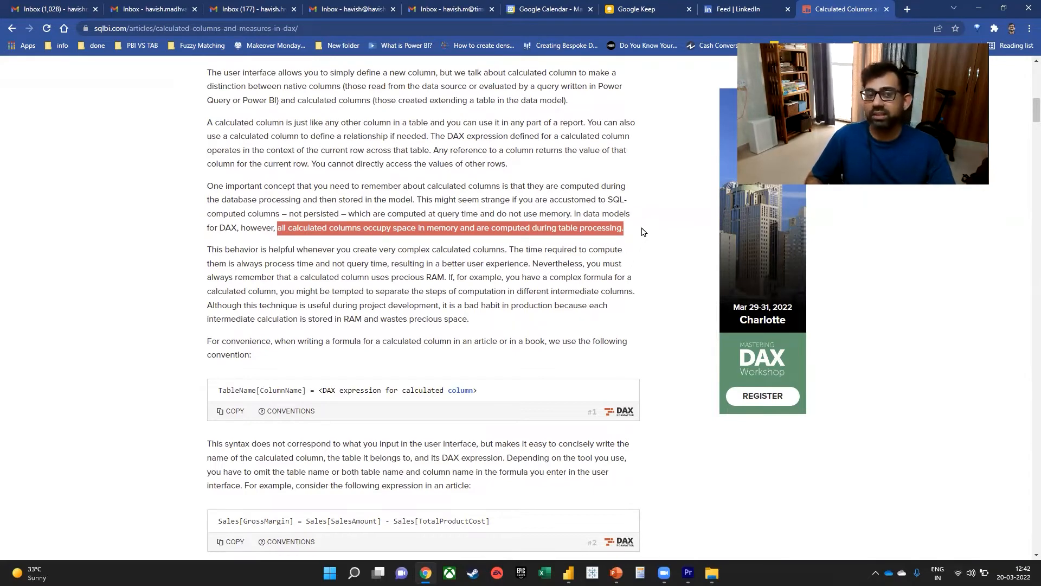
Highlight the article's phrases on complex calculated columns, process time versus query time, RAM usage and intermediate columns.
scroll(378, 262, down, 1)
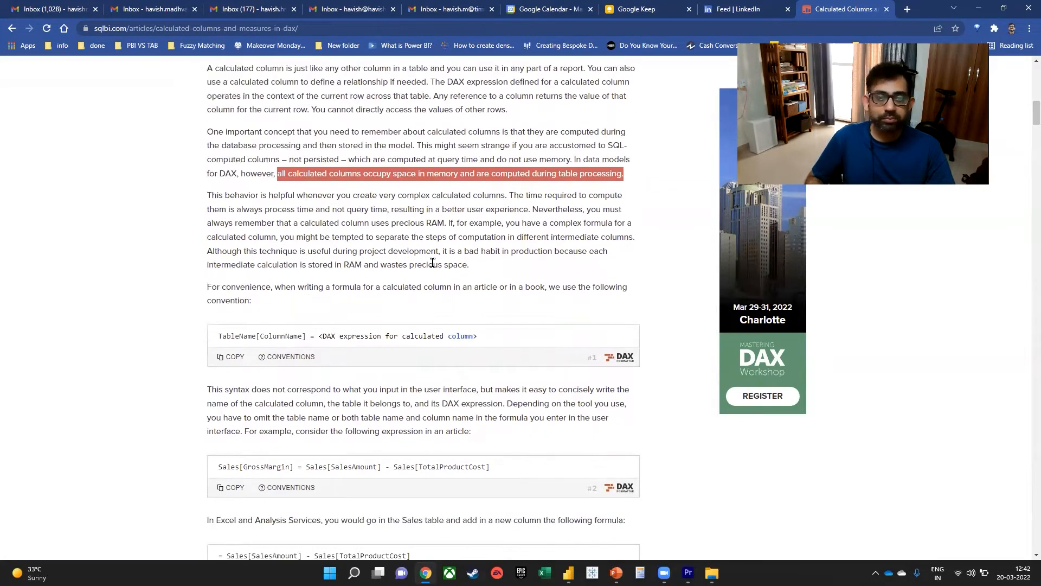
drag(509, 195, 388, 196)
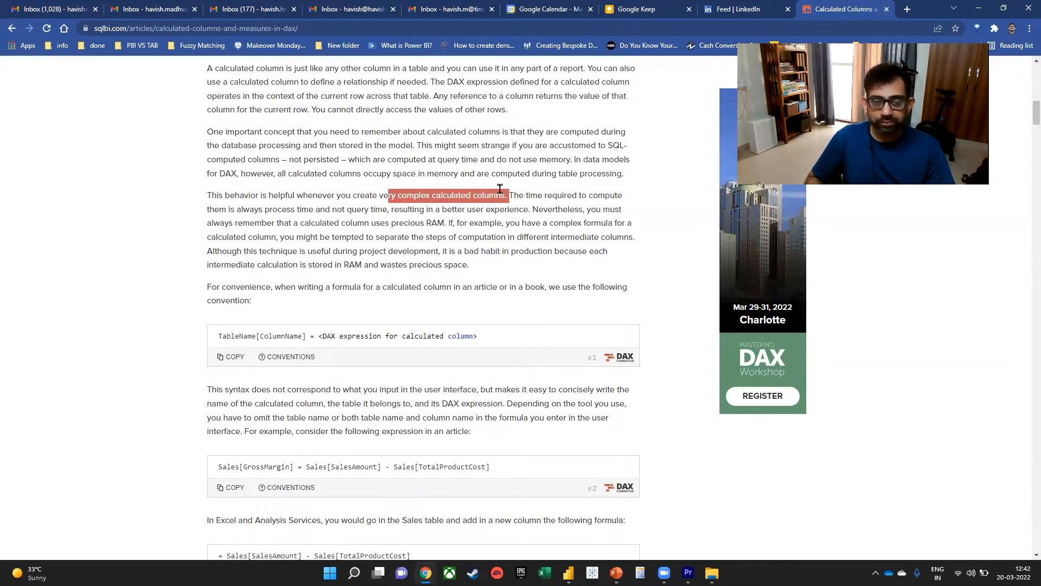
drag(510, 195, 392, 210)
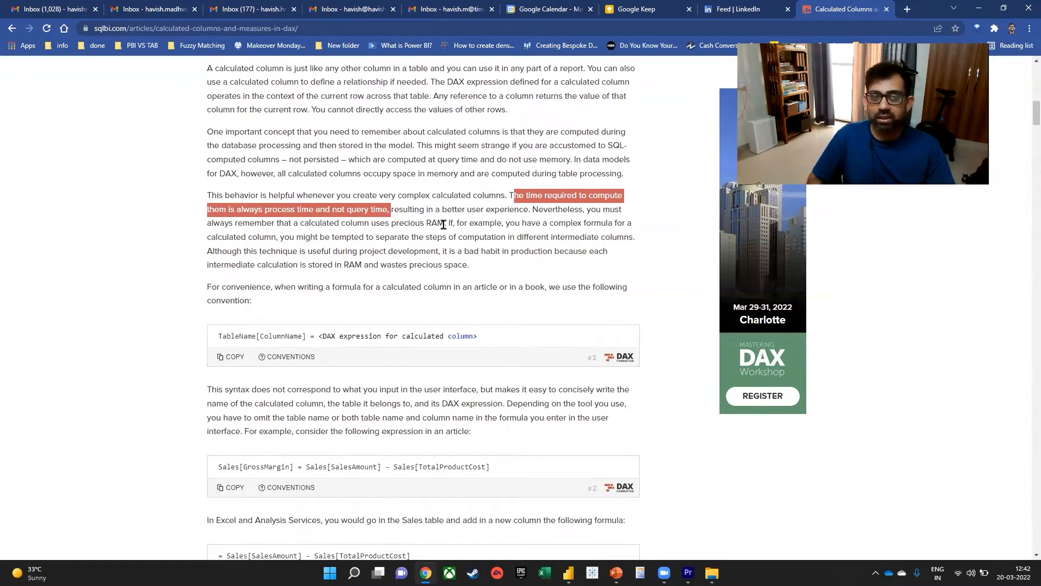
drag(444, 223, 372, 232)
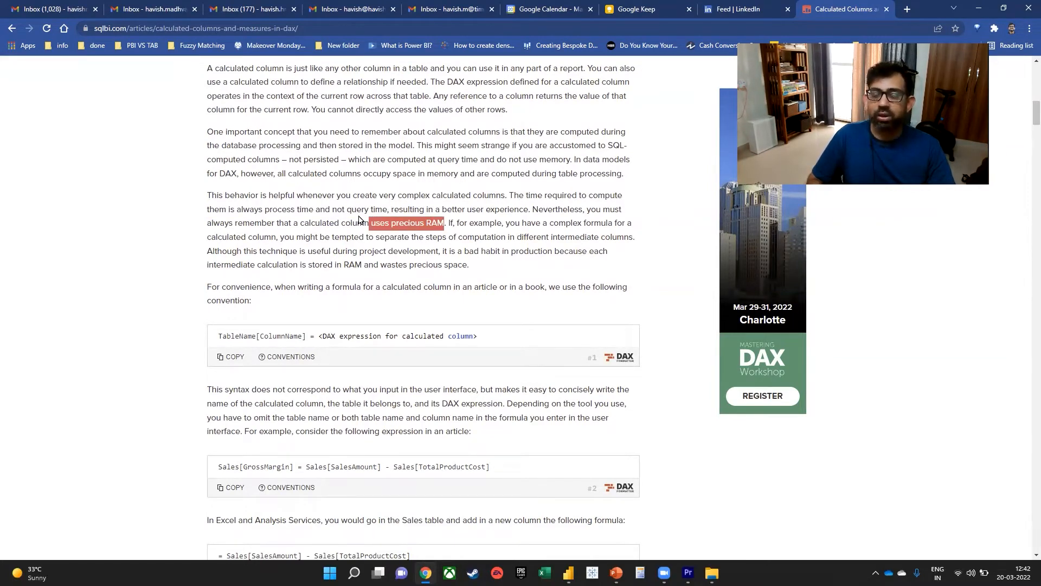
drag(264, 210, 311, 207)
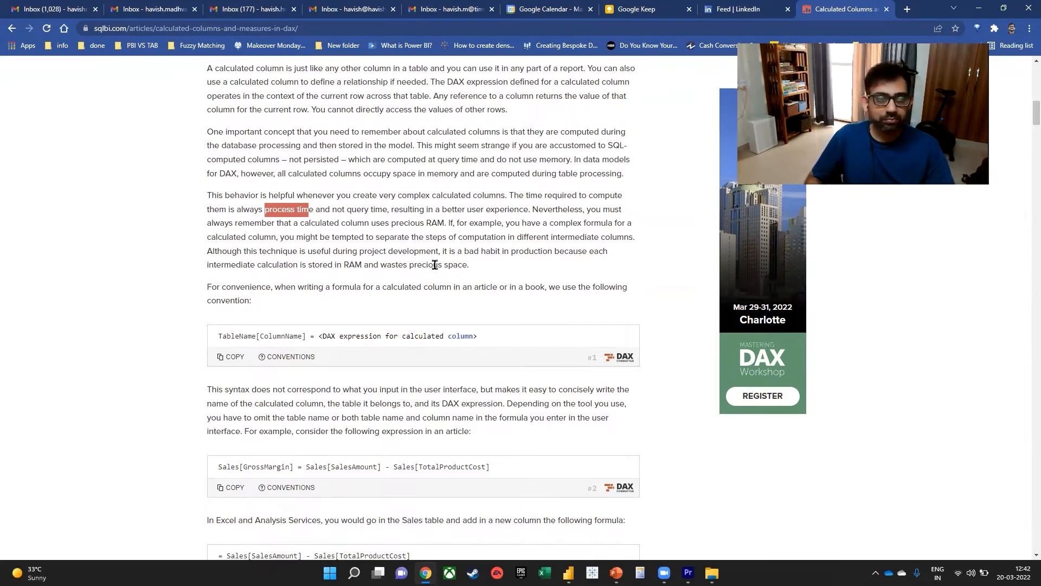
scroll(434, 263, down, 1)
scroll(453, 249, down, 1)
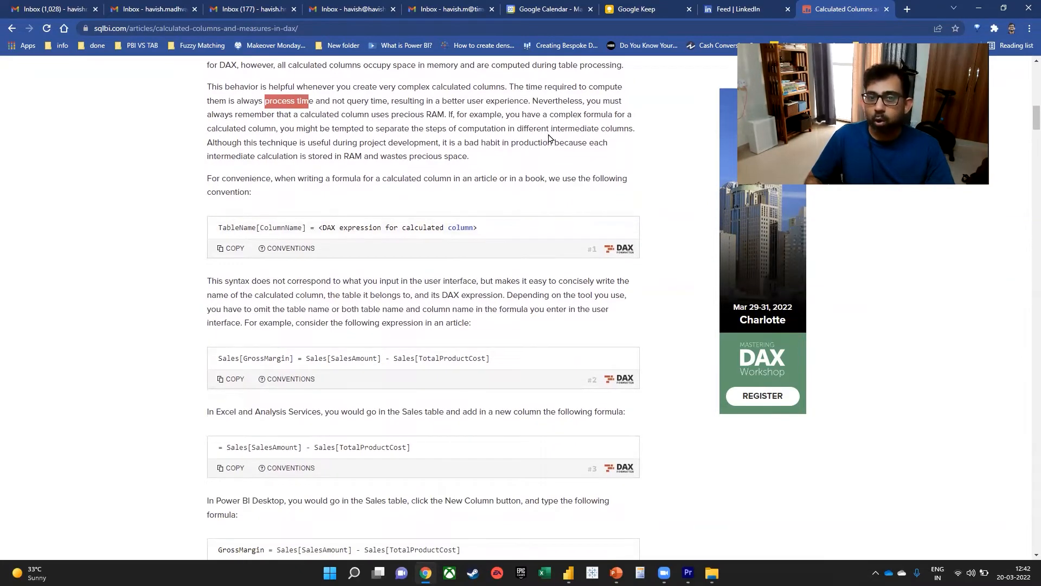
drag(550, 129, 636, 130)
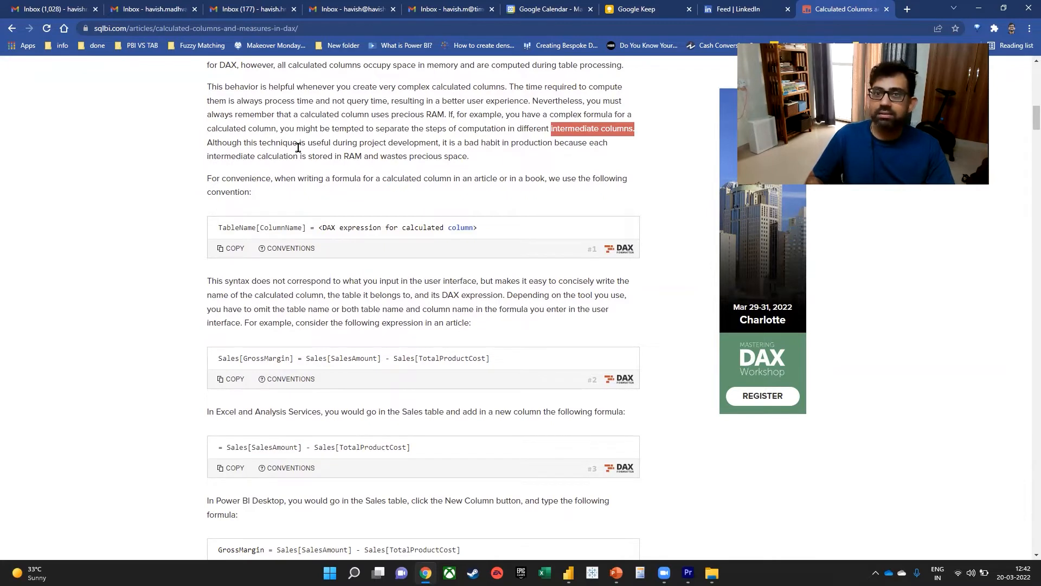
Highlight the article's warning about intermediate calculations wasting RAM and the terms "calculated field" and "measures" in the Measures section.
drag(457, 142, 564, 142)
drag(222, 157, 462, 160)
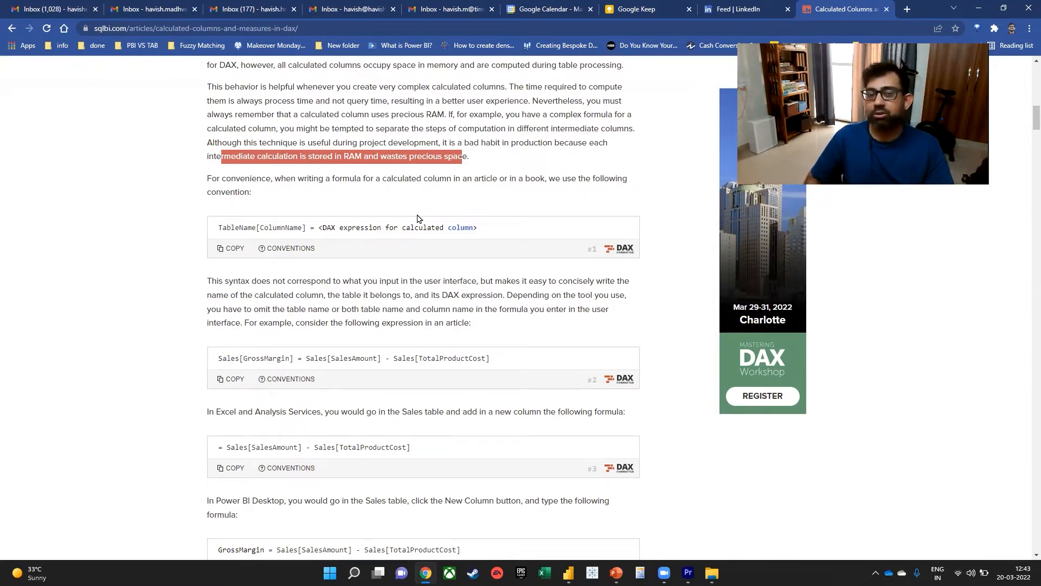
scroll(360, 275, down, 3)
scroll(407, 271, down, 6)
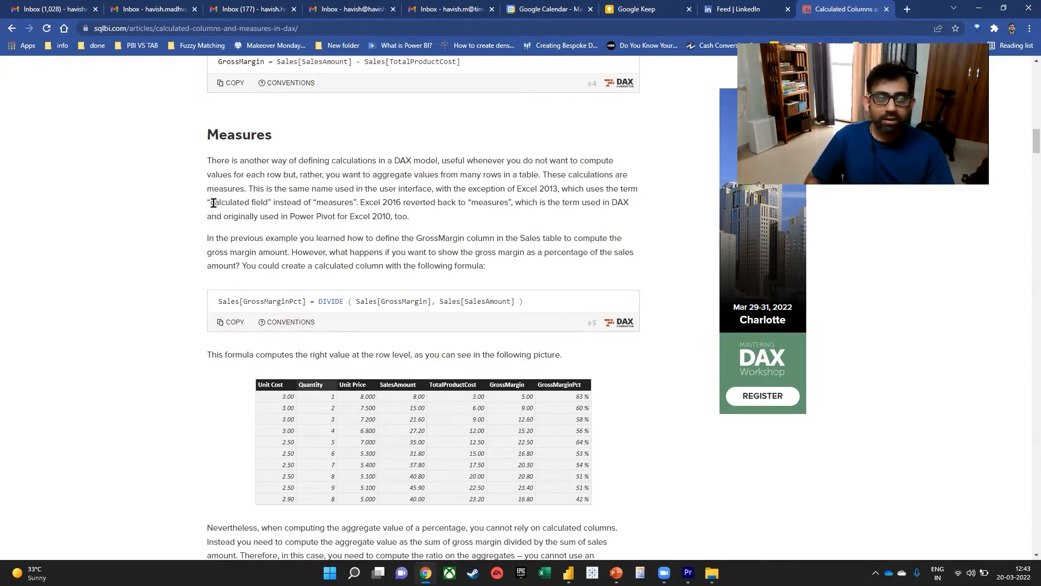
drag(210, 203, 267, 198)
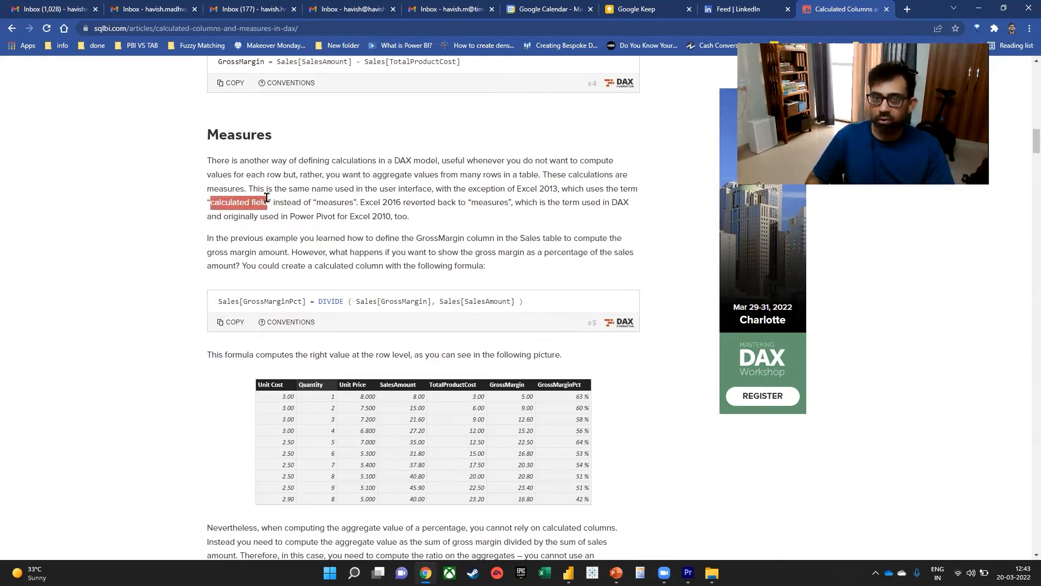
drag(316, 202, 361, 203)
Examine the rest of the Measures section and highlight the phrase "computing the aggregate value of a percentage".
scroll(434, 268, down, 6)
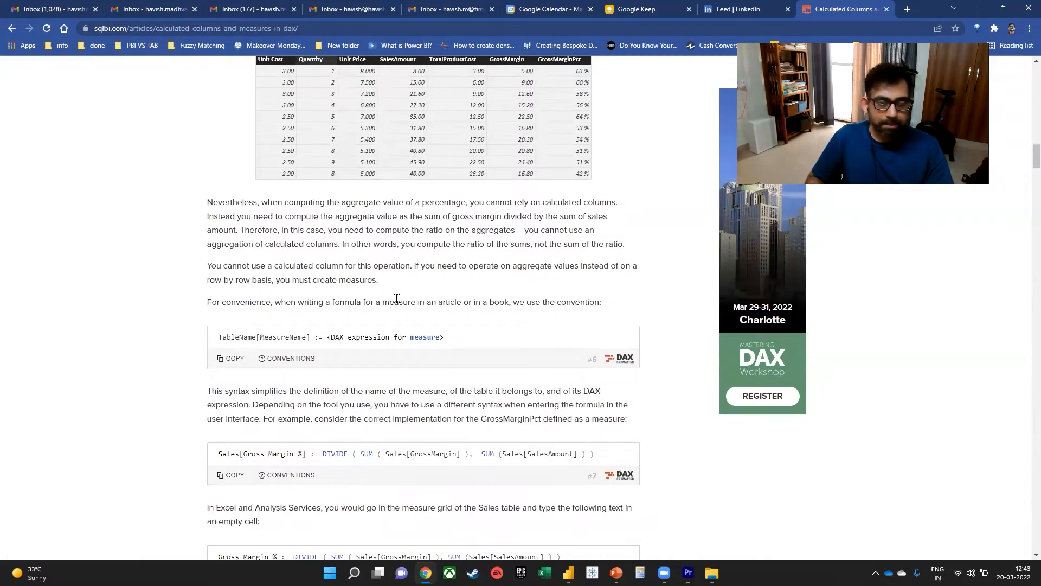
scroll(470, 301, down, 6)
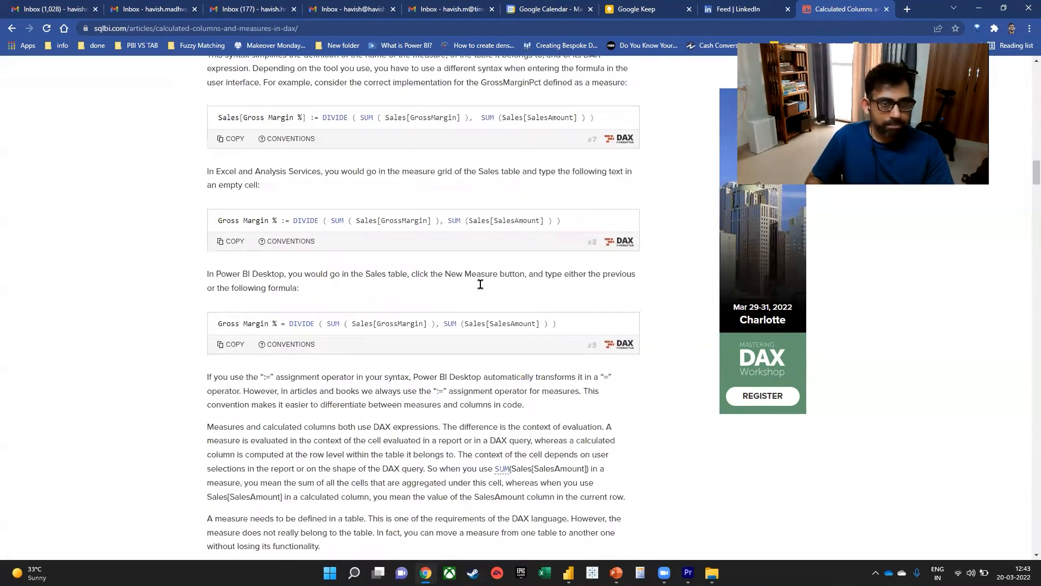
scroll(479, 284, up, 5)
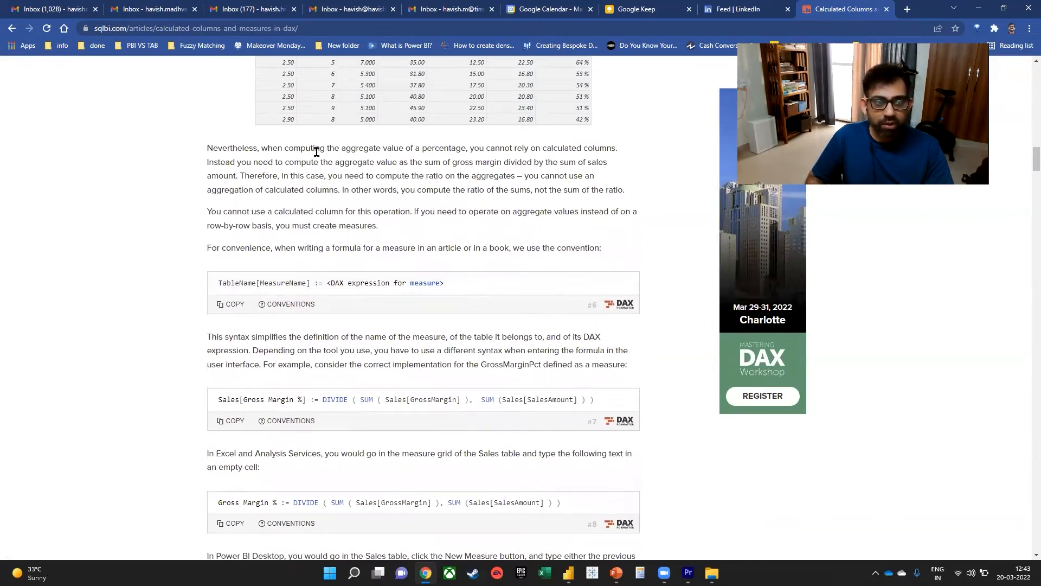
drag(295, 151, 466, 140)
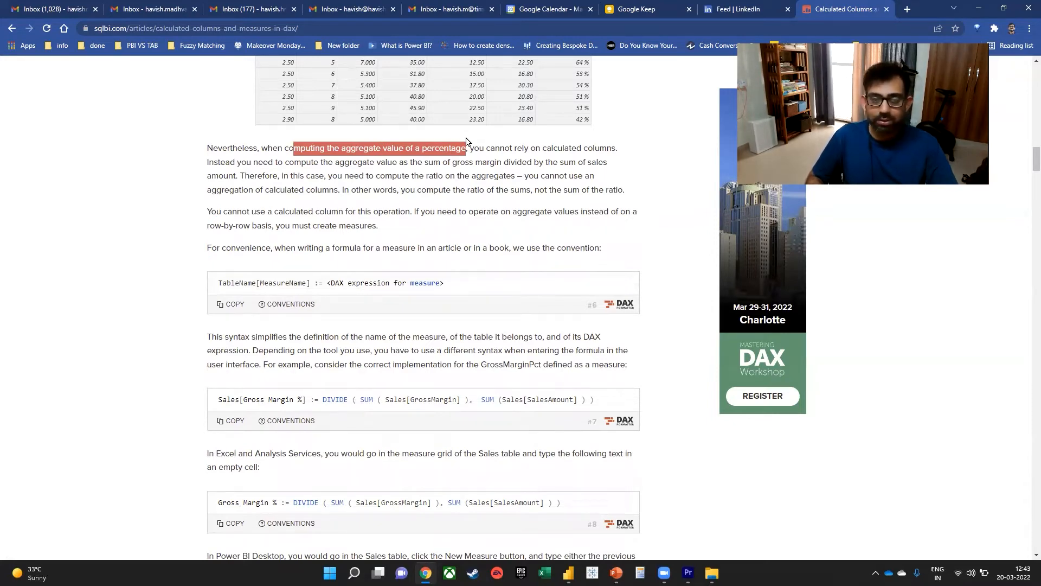
Switch to Power BI Desktop and examine the Profit and Net Sales M columns in the Fact_Sales table data.
key(super+Tab)
click(447, 142)
click(447, 143)
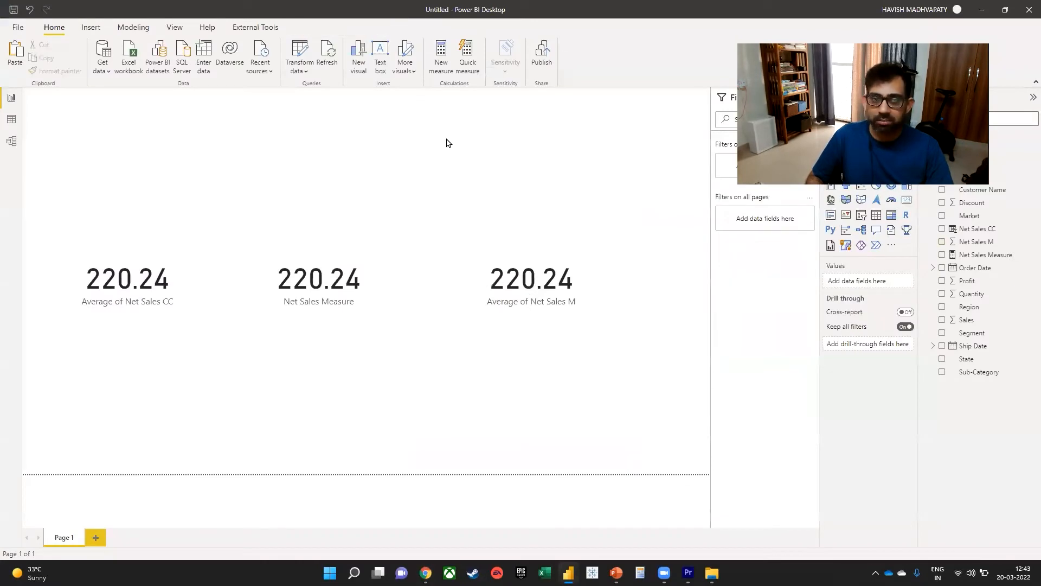
click(11, 118)
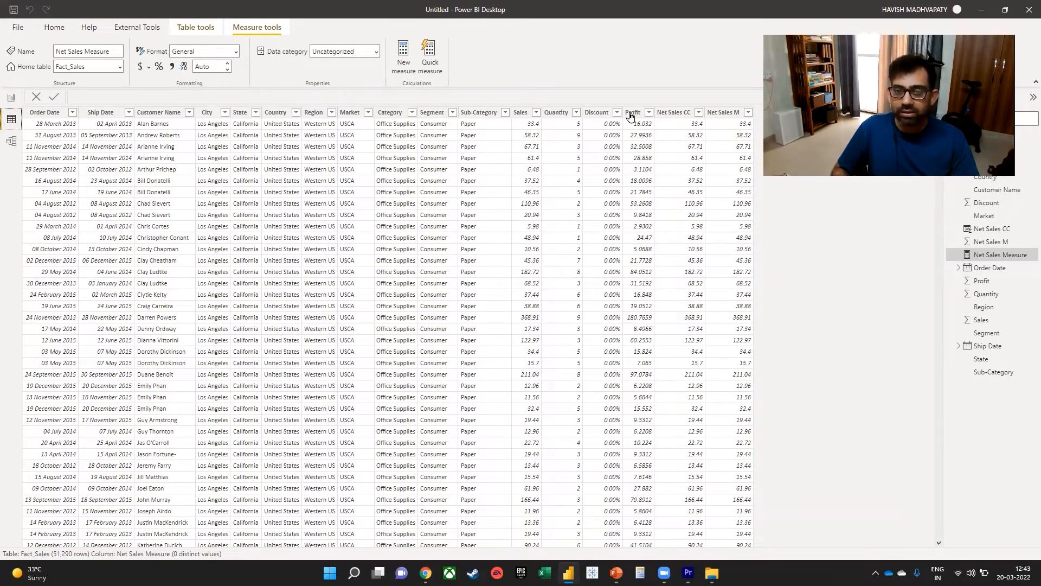
click(632, 112)
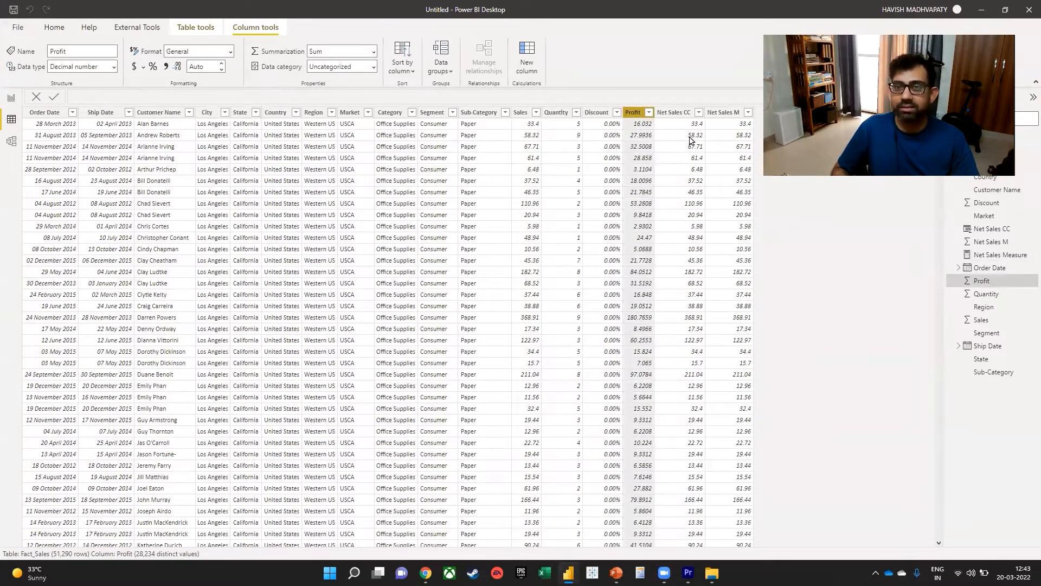
click(726, 114)
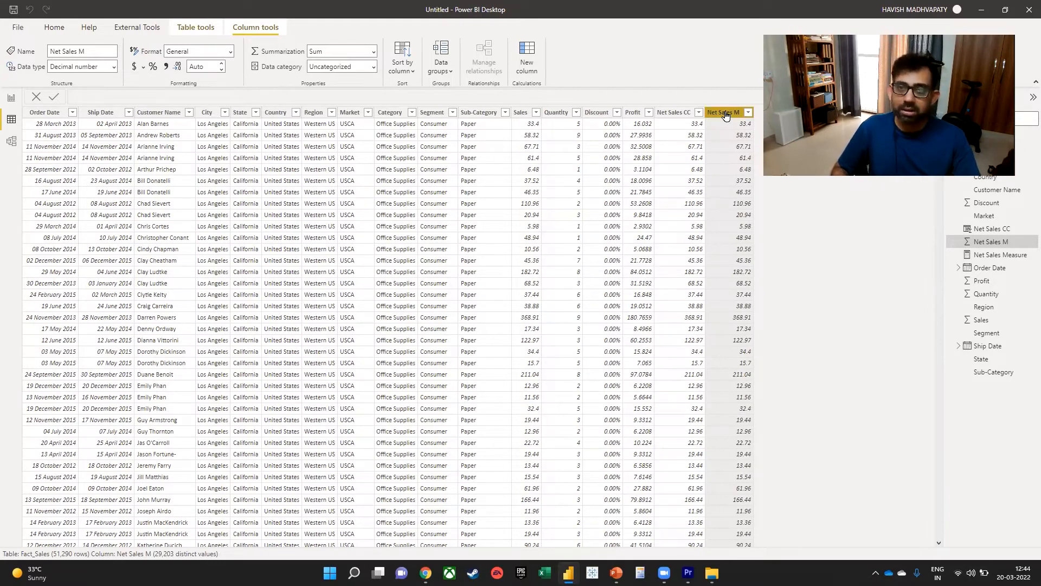
click(632, 114)
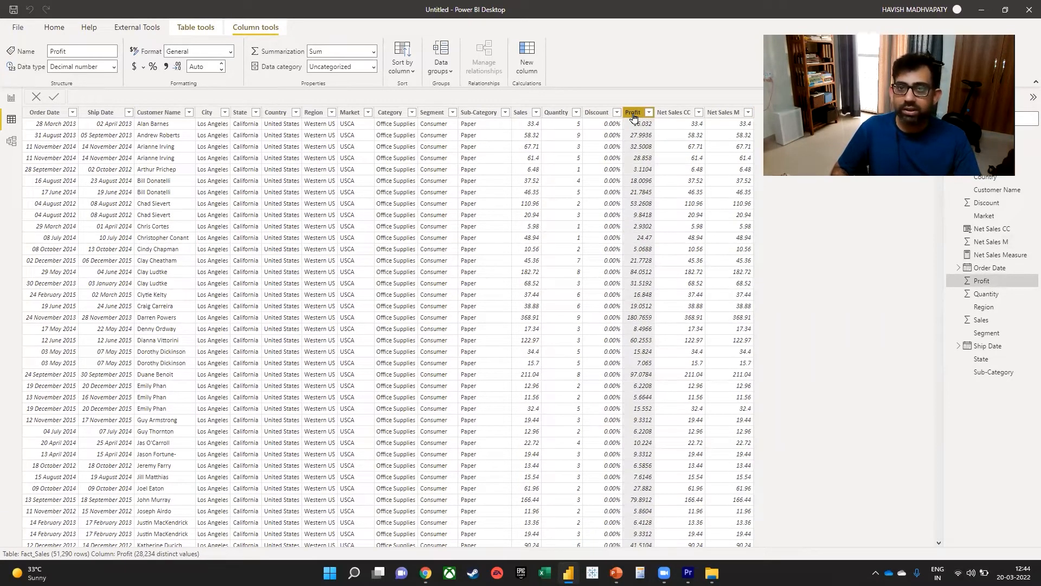
click(731, 115)
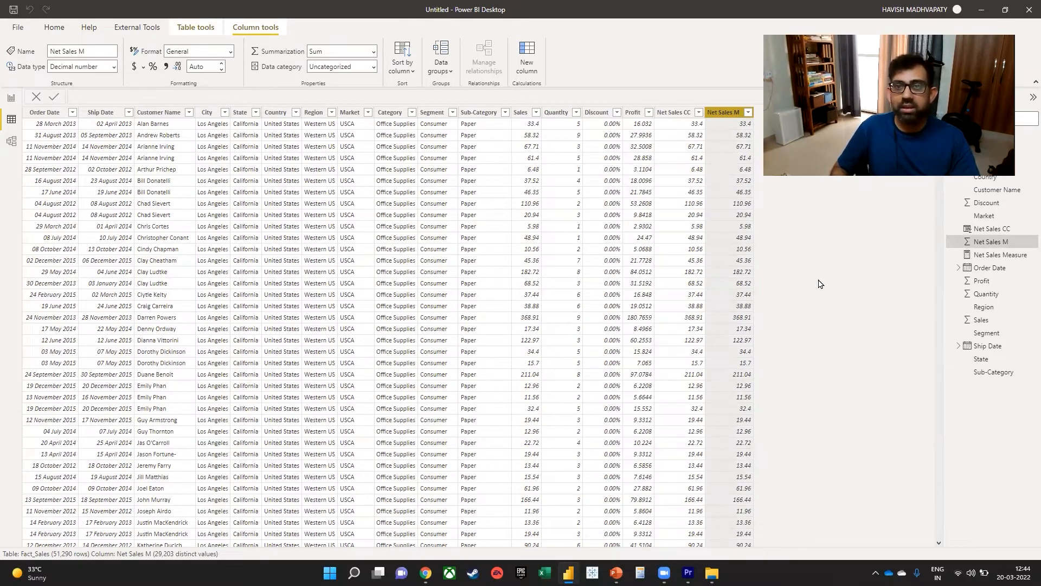
Add the calculated column Profit Margin = Fact_Sales[Profit] / Fact_Sales[Net Sales CC] and format it as a percentage.
click(201, 28)
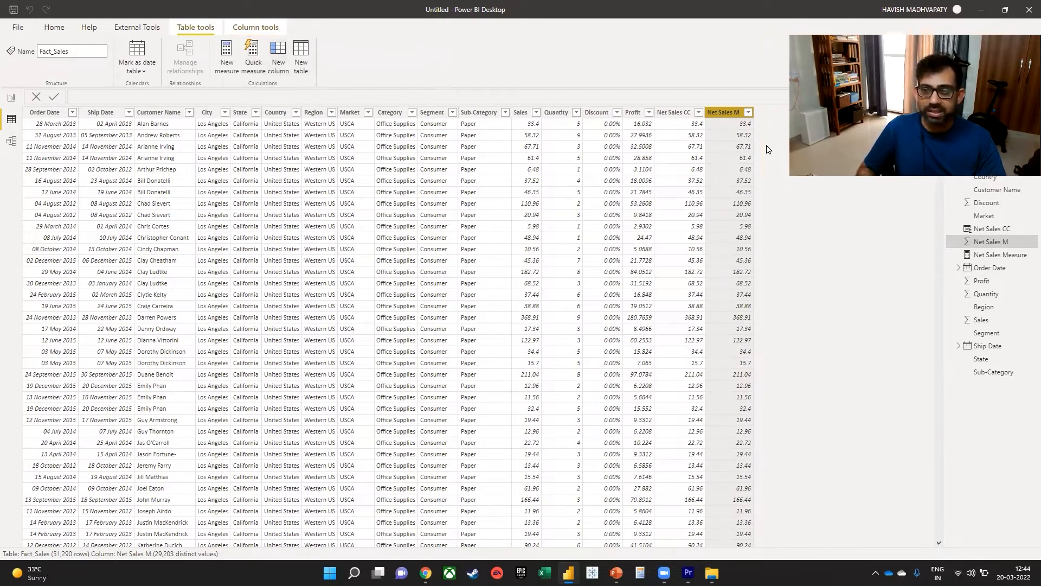
click(278, 63)
key(ctrl+shift+Right)
text(Profit Margin = )
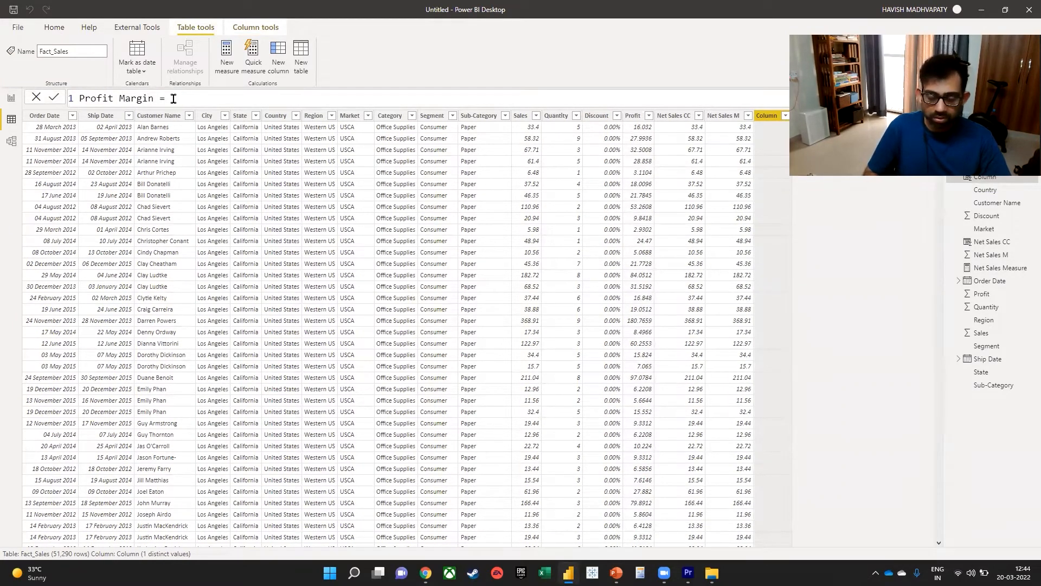
text(Prof)
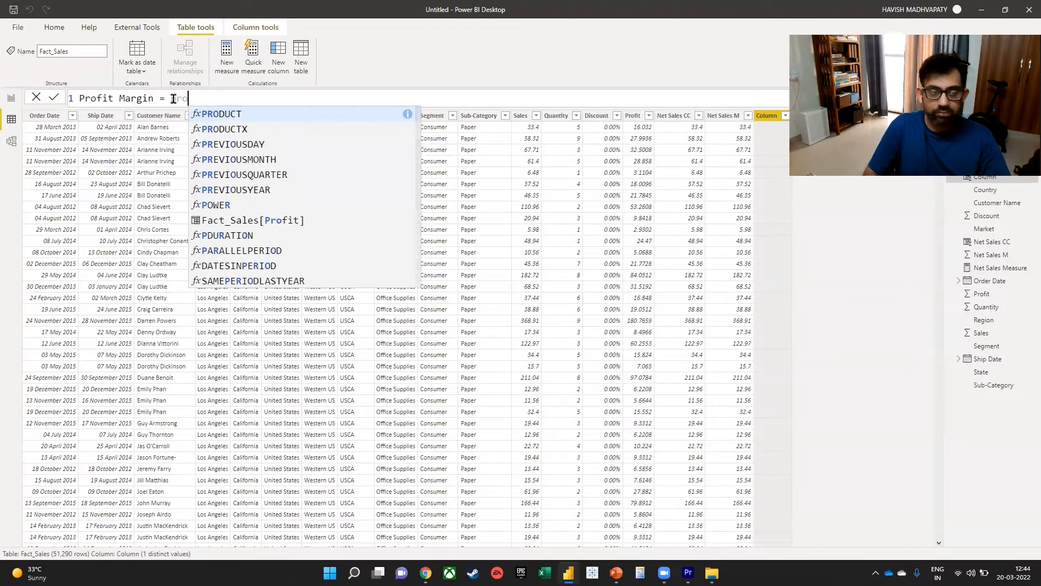
key(Tab)
text(/ n)
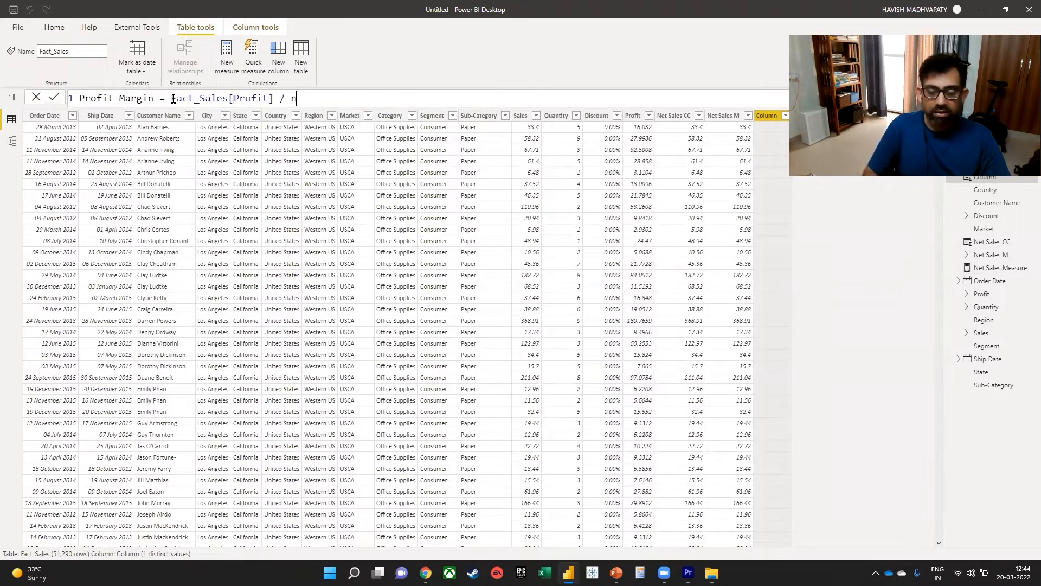
text(et sales)
key(Down)
key(Tab)
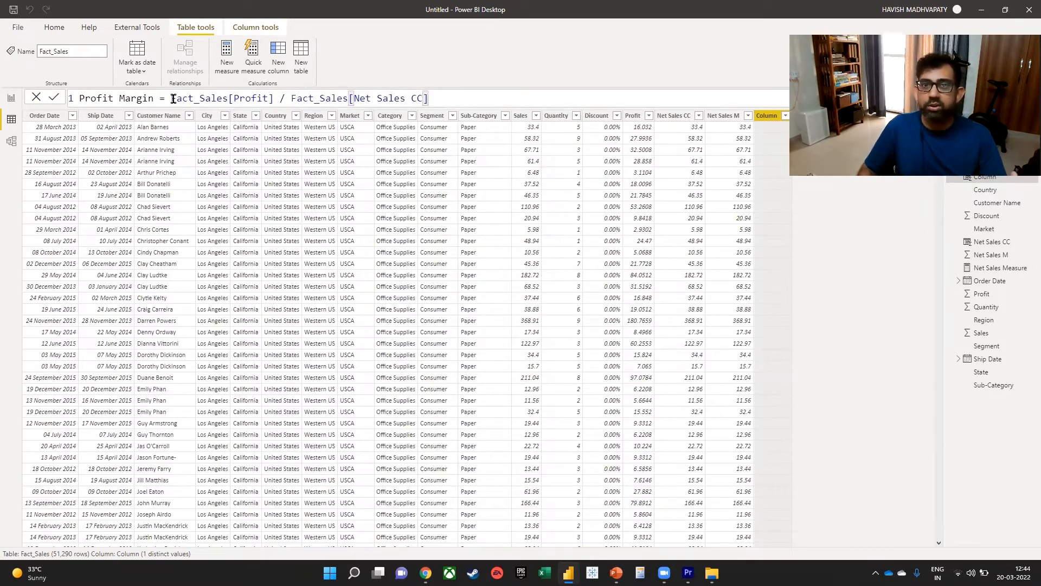
key(Return)
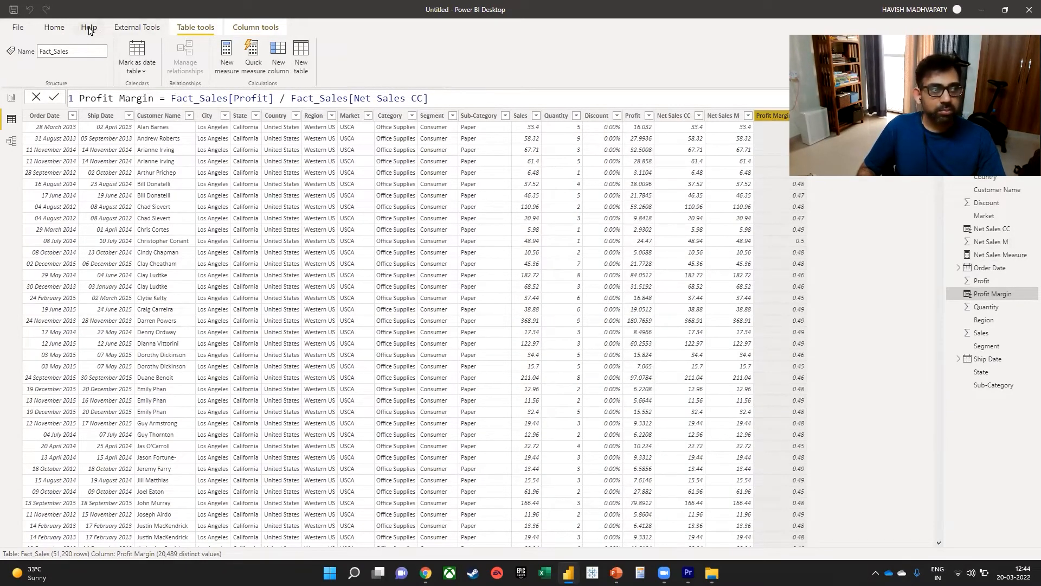
click(242, 30)
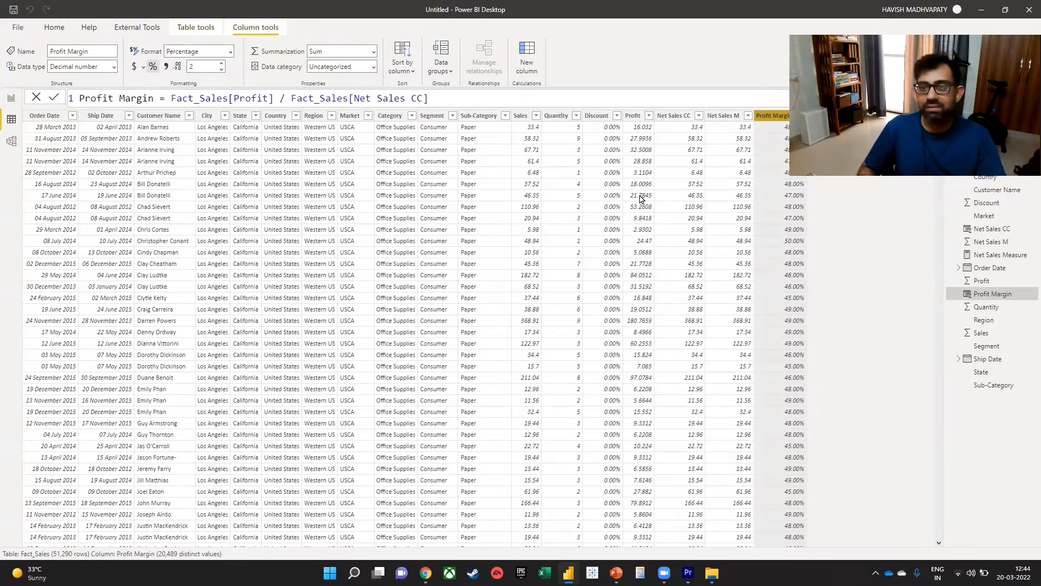
Delete the Profit Margin calculated column from the Fact_Sales table.
right_click(774, 116)
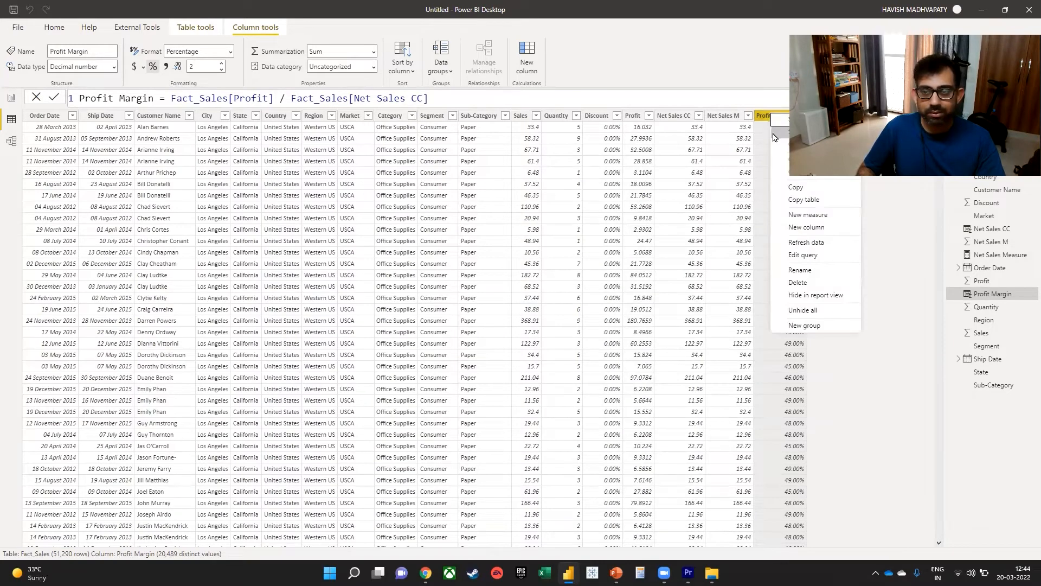
click(798, 282)
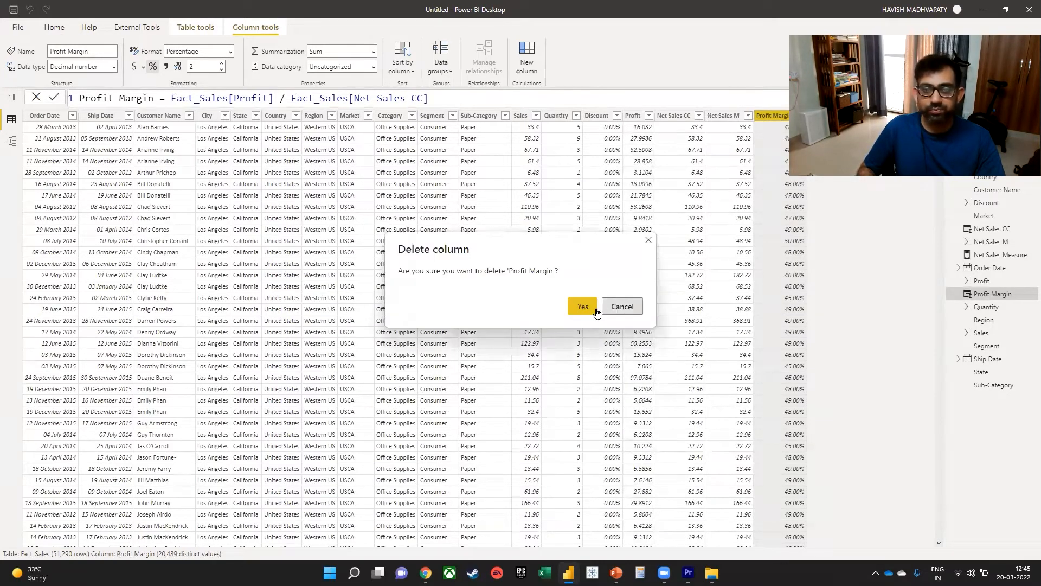
click(620, 308)
Add a second page to the report and start a new measure named Profit Margin.
click(11, 98)
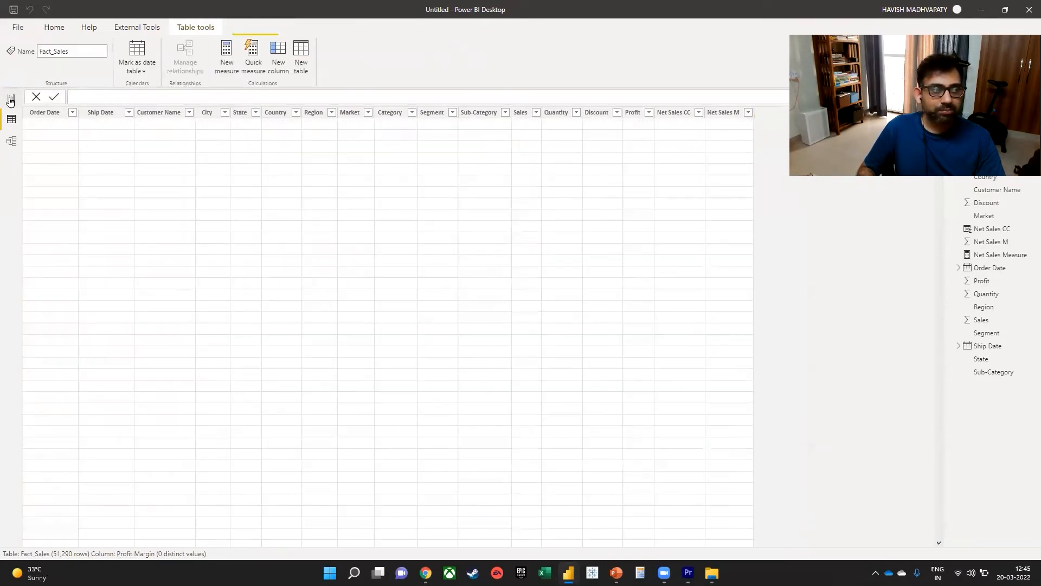
click(95, 537)
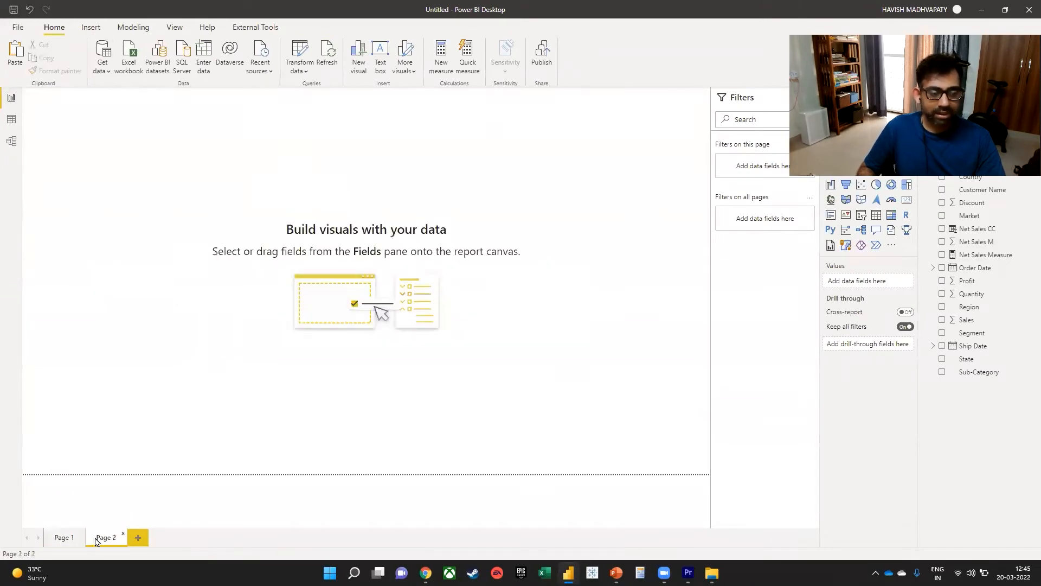
click(441, 64)
text(Proof)
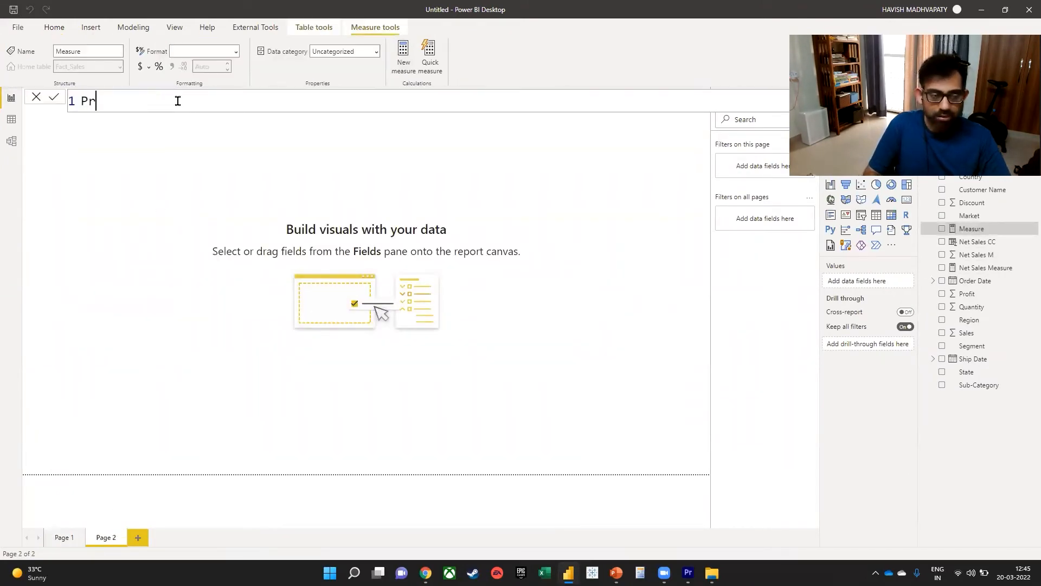
key(BackSpace)
key(BackSpace)
text(fit M)
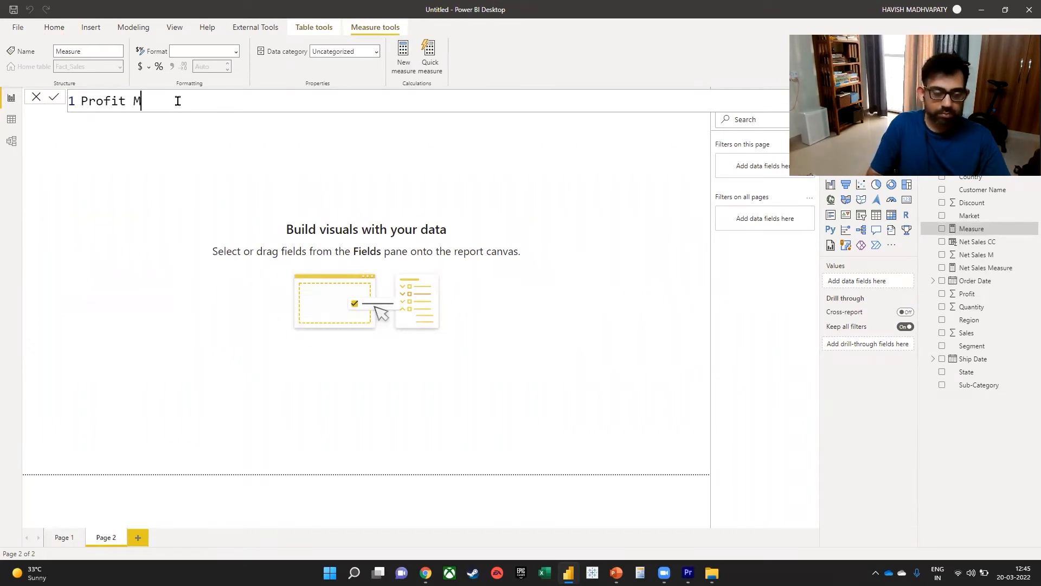
text(argin =)
Begin the Profit Margin formula on a second line with DIVIDE, using SUM ( Fact_Sales[Profit] ) as the numerator.
key(Return)
text(DIVIDE()
key(BackSpace)
text(()
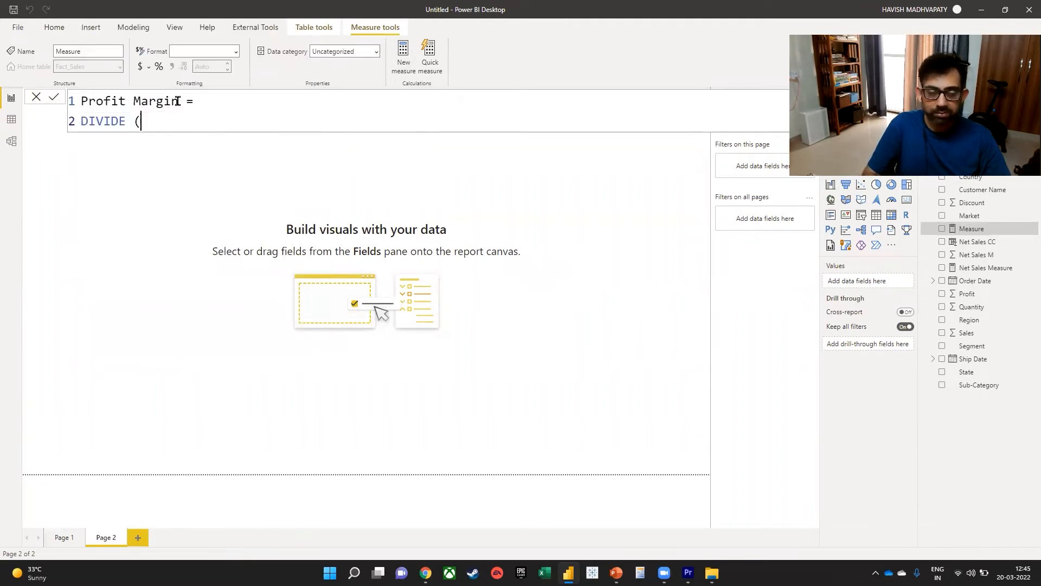
text( sum ()
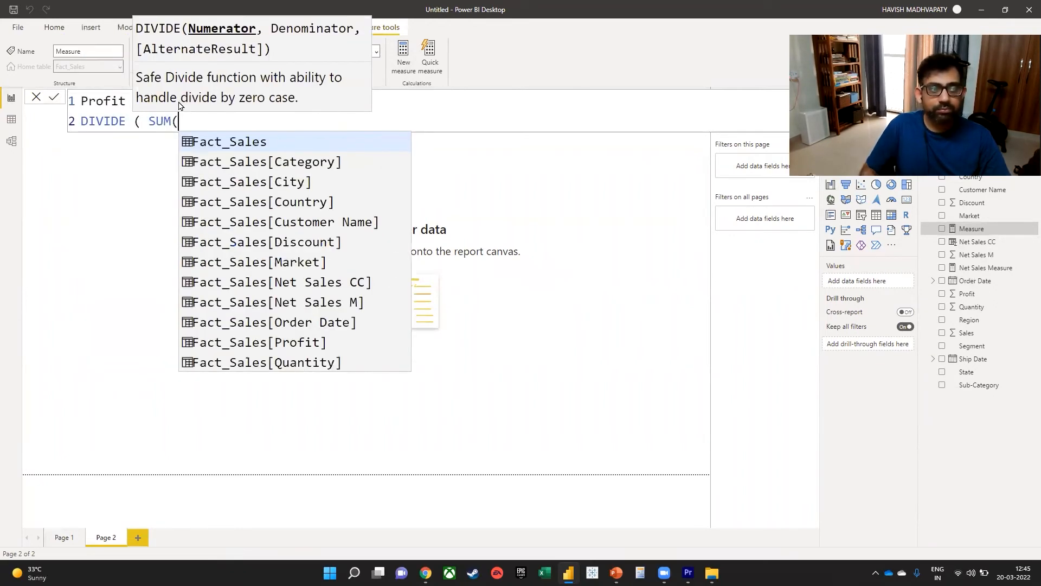
key(Escape)
text(prof)
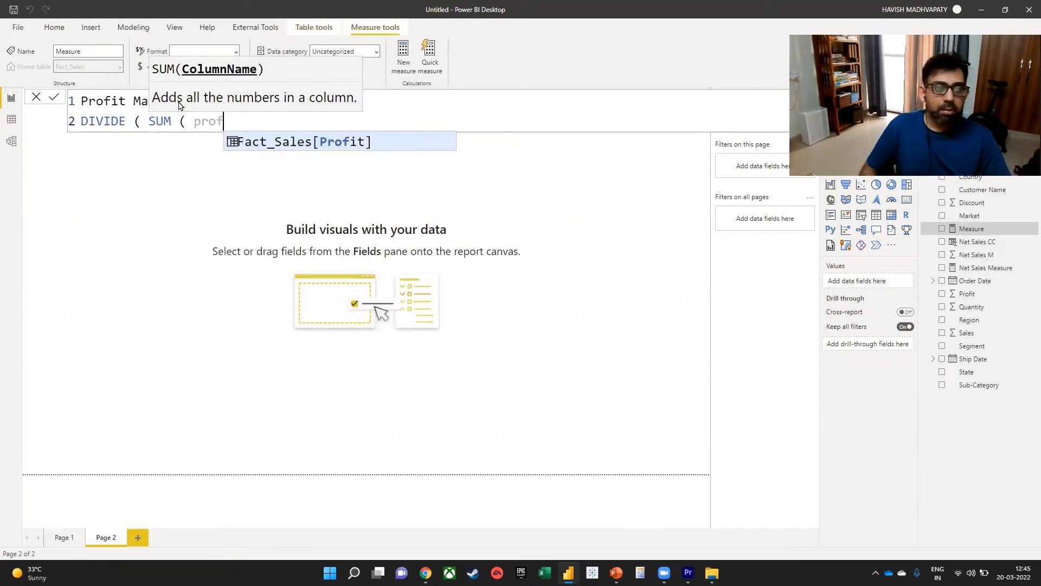
key(Tab)
text())
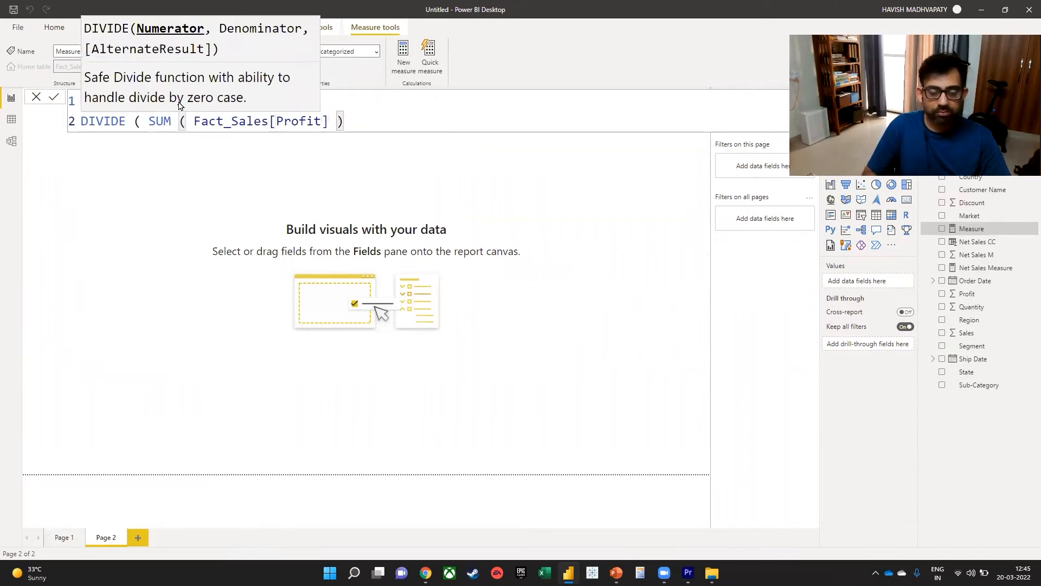
text(, sum()
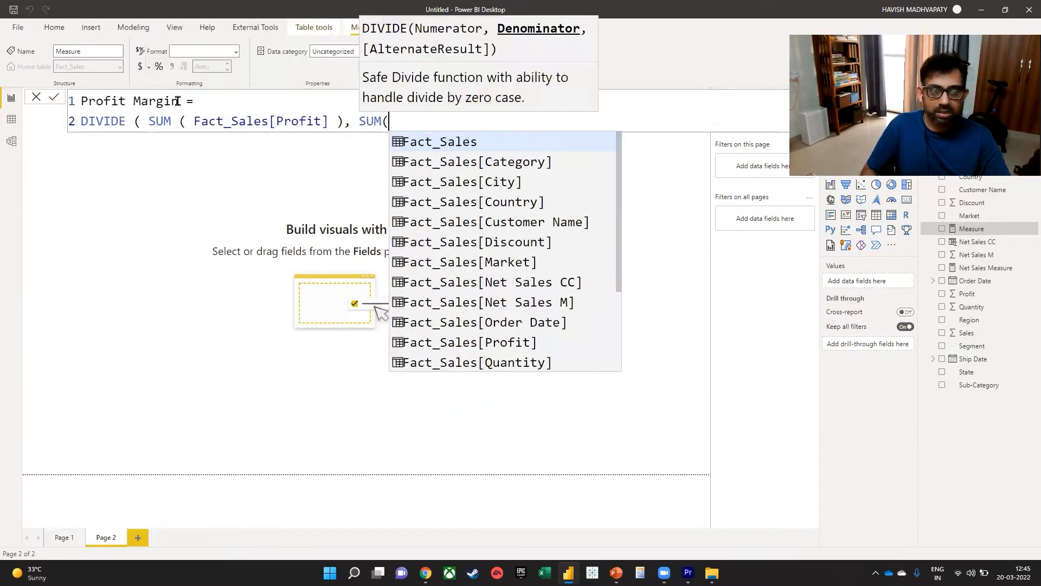
Complete the Profit Margin measure with SUM ( Fact_Sales[Sales] ) as the denominator and commit the formula.
key(BackSpace)
text(( )
text(sales)
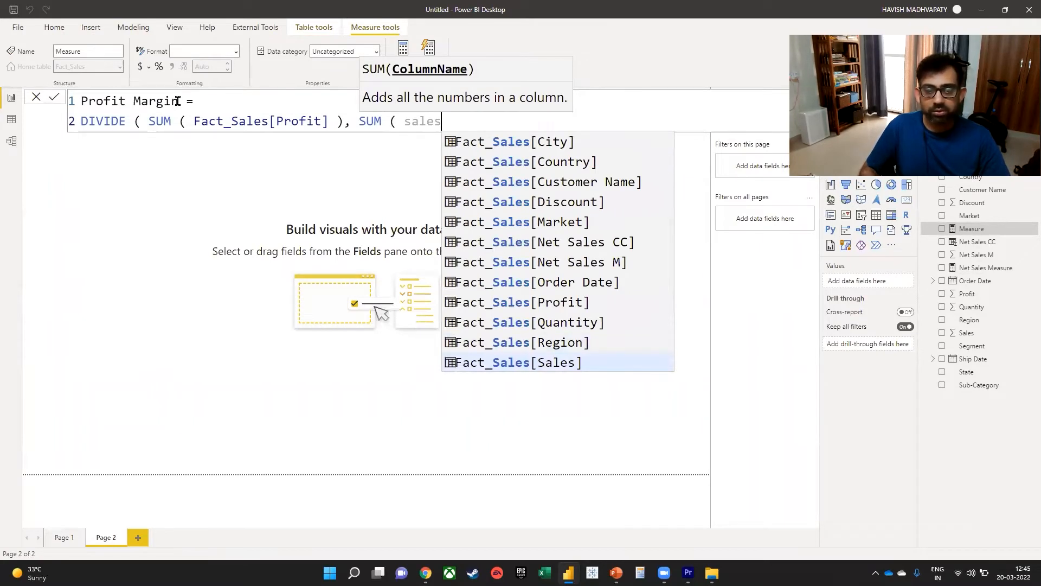
key(Tab)
text() ))
key(Return)
click(684, 283)
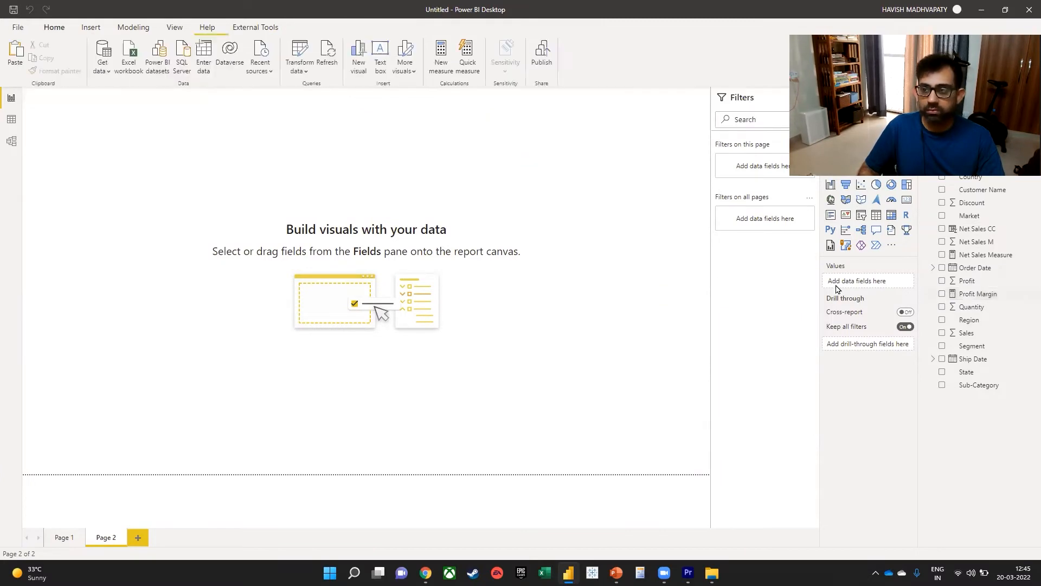
Add a card visual showing the Profit Margin measure and move it away from the page's upper-left corner.
click(906, 199)
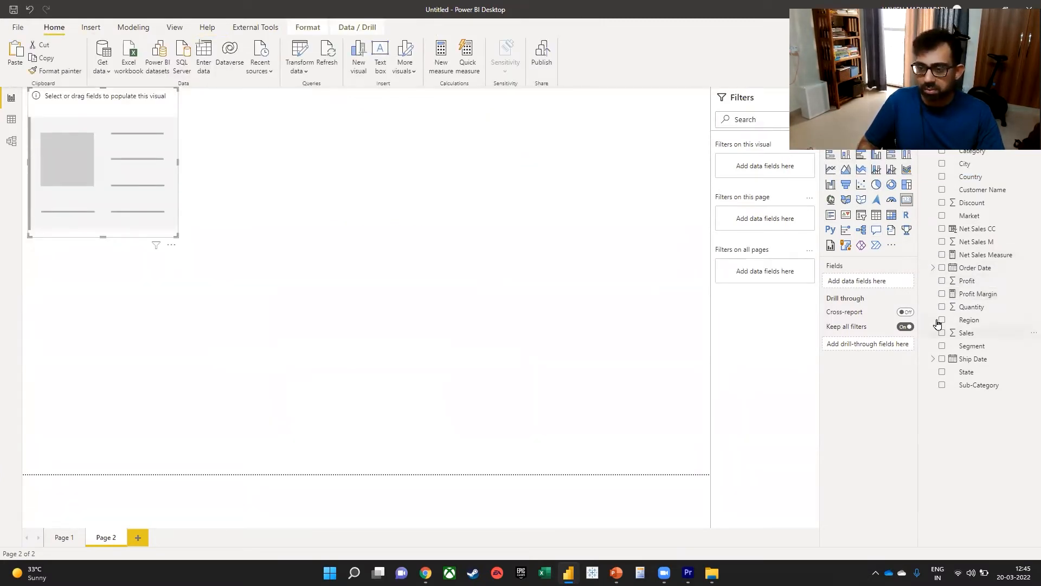
click(942, 293)
drag(168, 163, 292, 251)
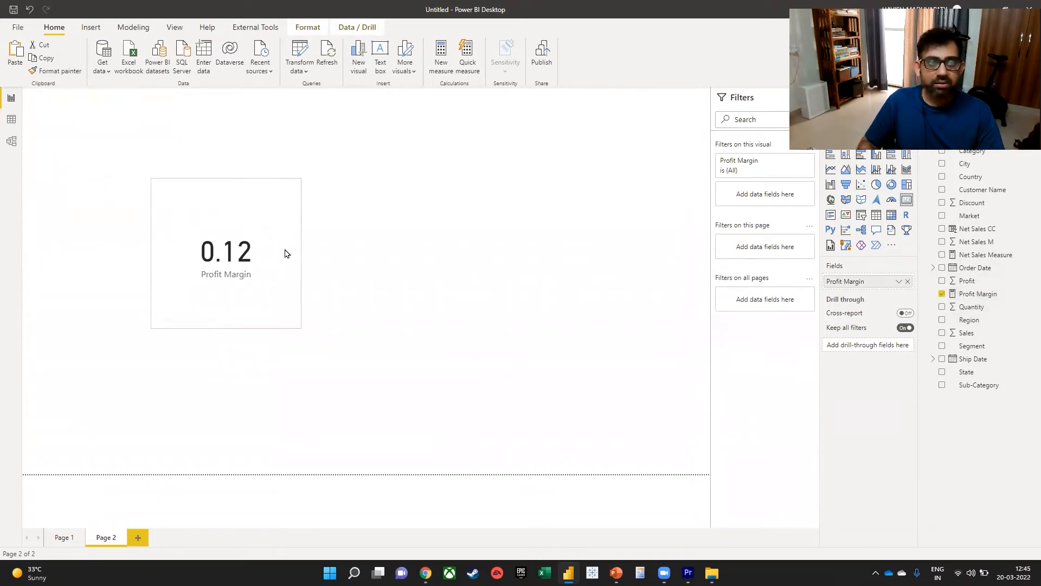
Format the Profit Margin measure as a percentage and move its card toward the middle of the page.
click(348, 28)
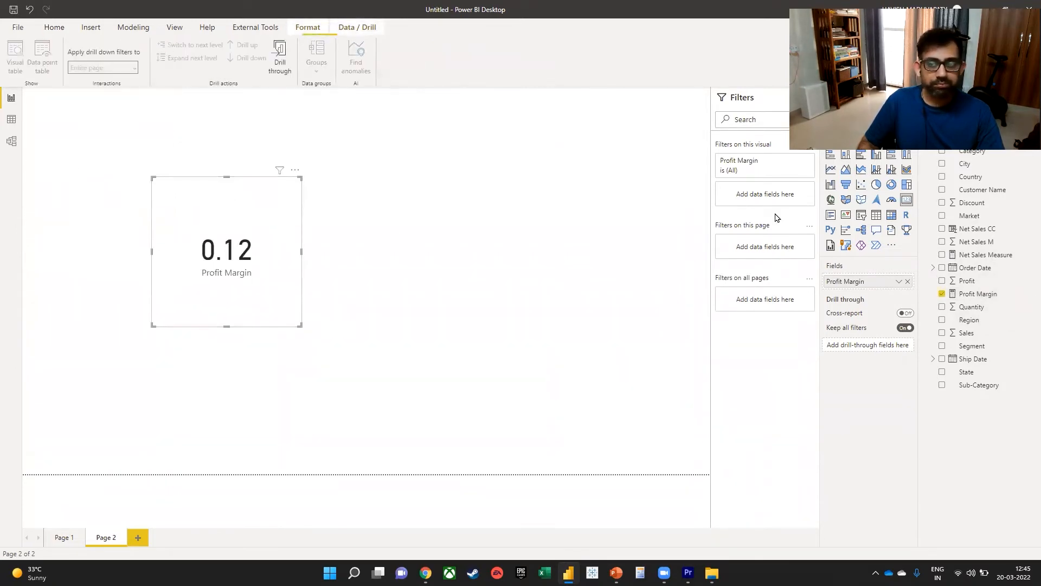
click(971, 293)
click(159, 66)
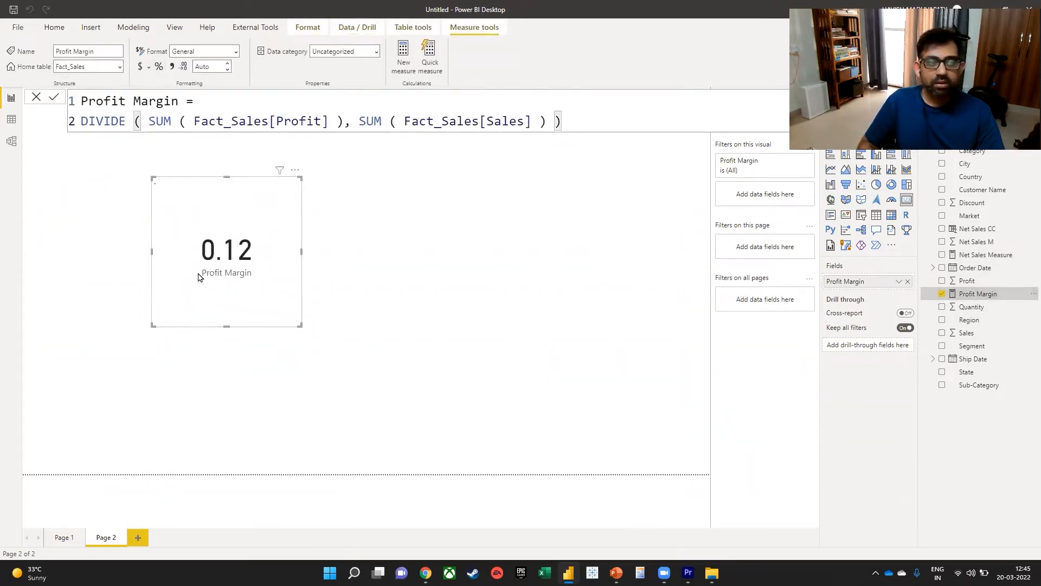
drag(243, 220, 383, 251)
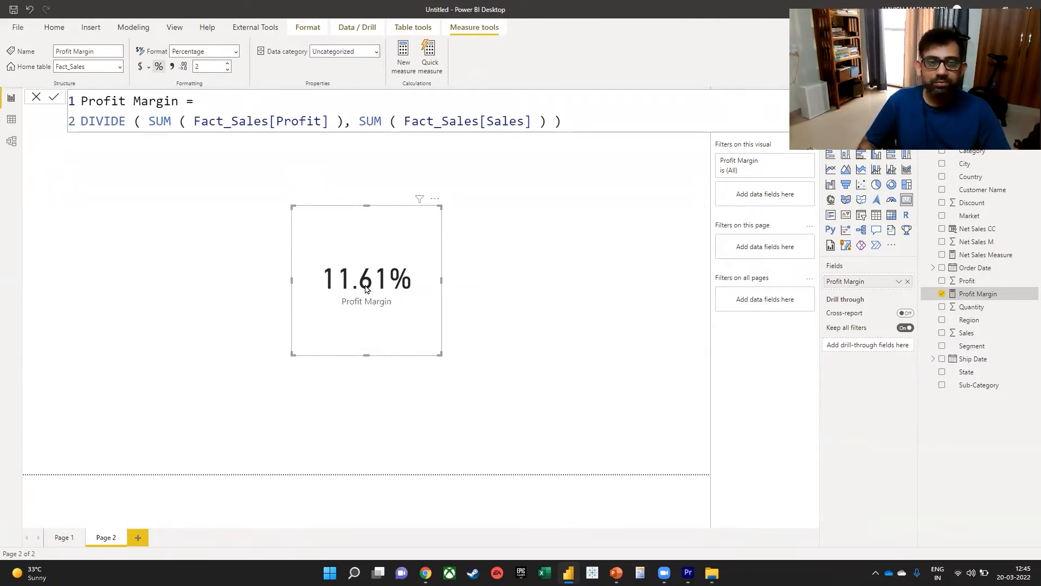
Switch to the SQLBI article in the browser and read the passage on defining a measure in a table and moving it between tables.
key(alt+Tab)
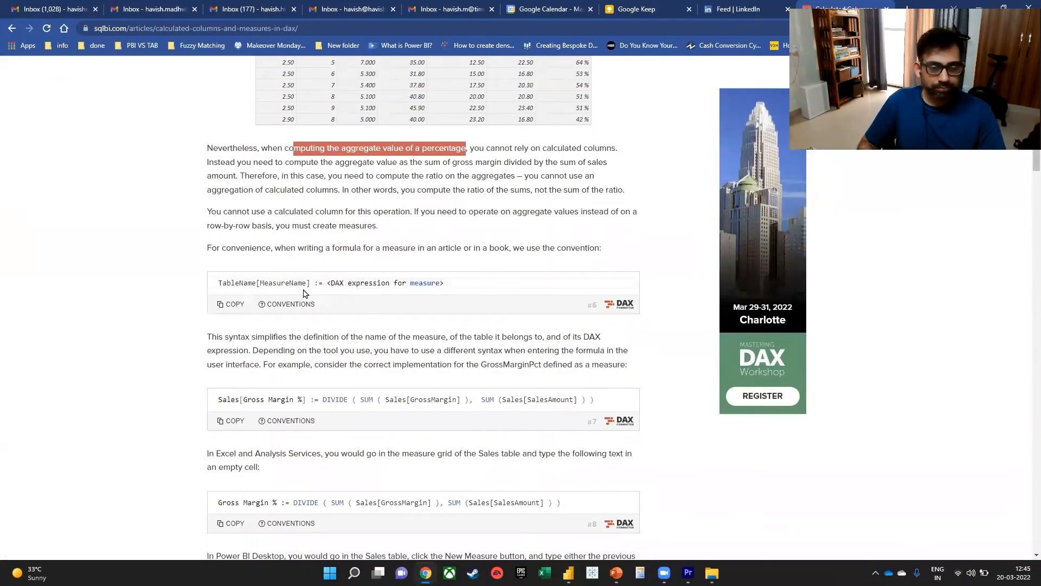
scroll(323, 268, down, 5)
scroll(322, 269, down, 2)
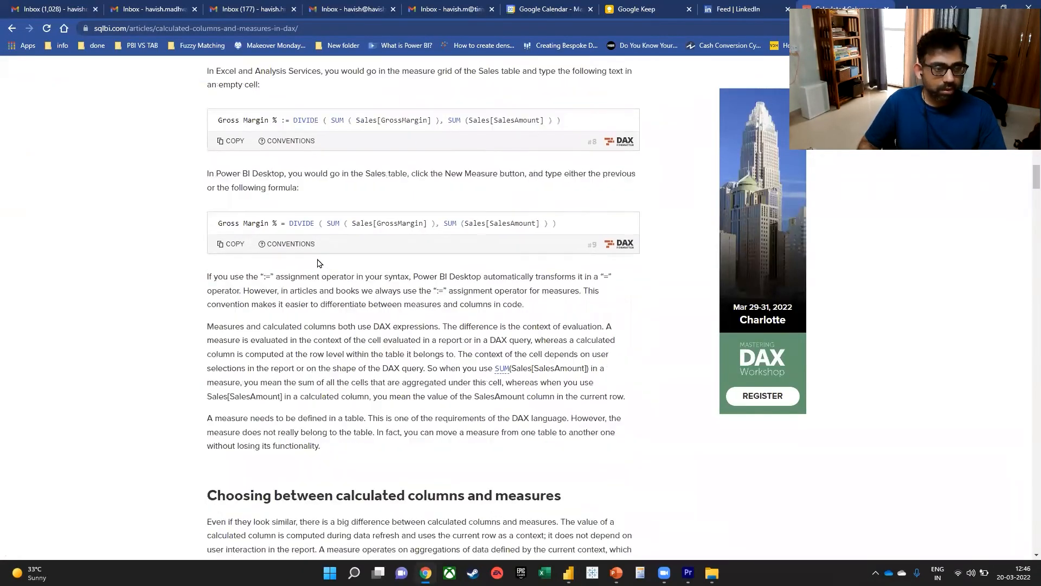
scroll(319, 263, down, 1)
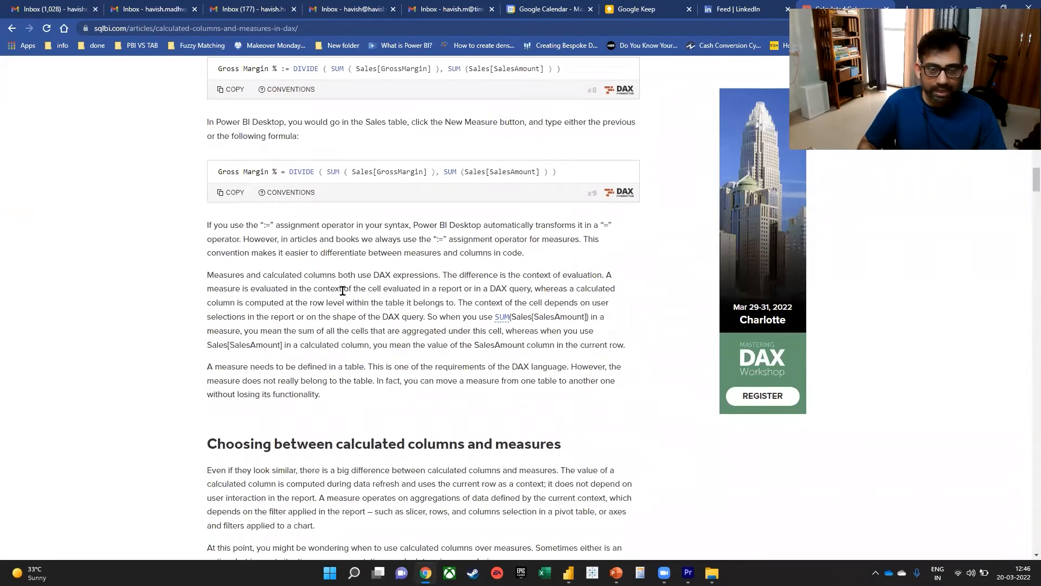
scroll(344, 290, down, 1)
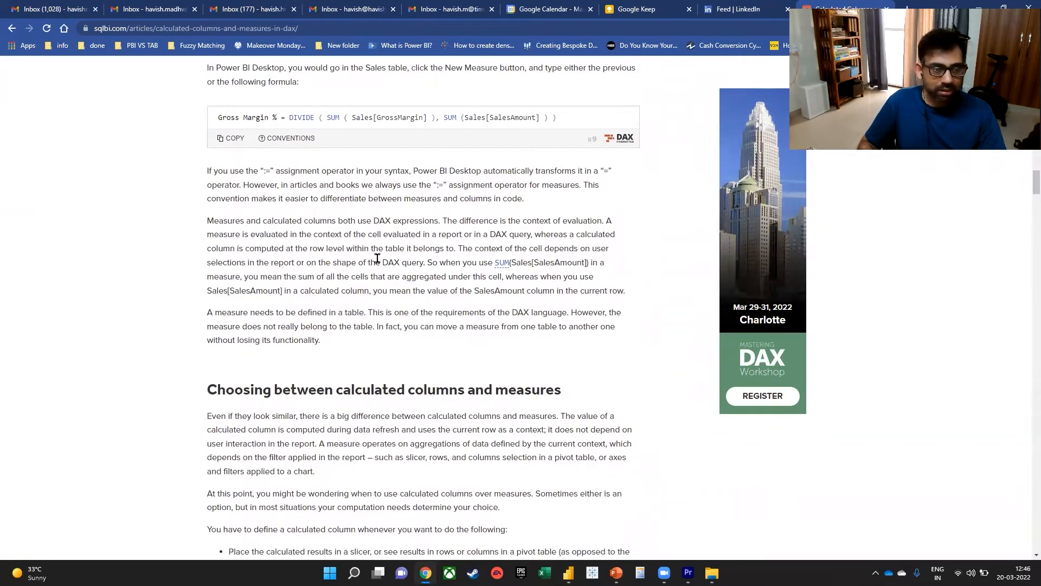
scroll(380, 258, down, 1)
drag(221, 258, 366, 255)
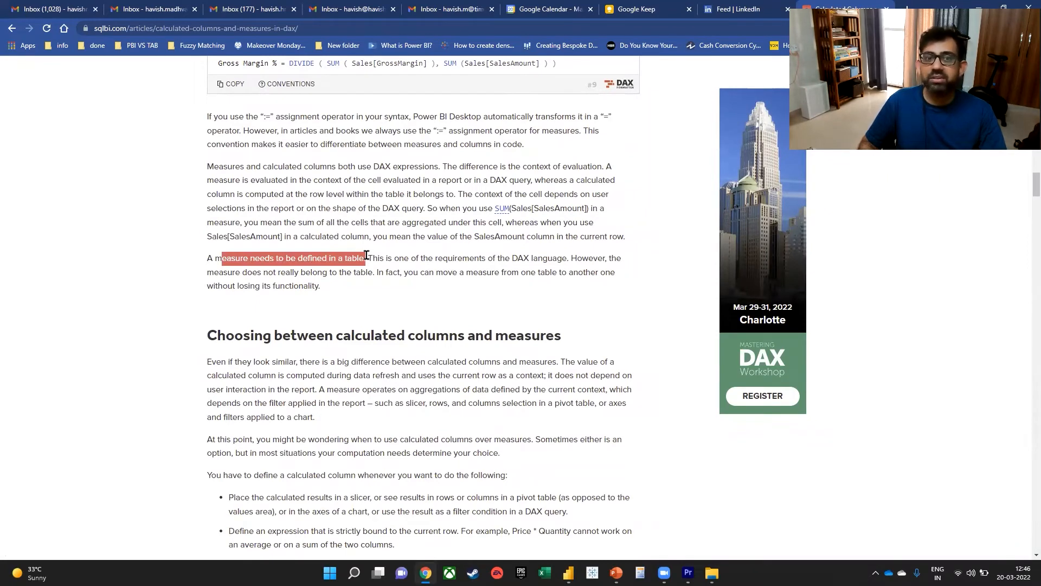
drag(444, 272, 417, 288)
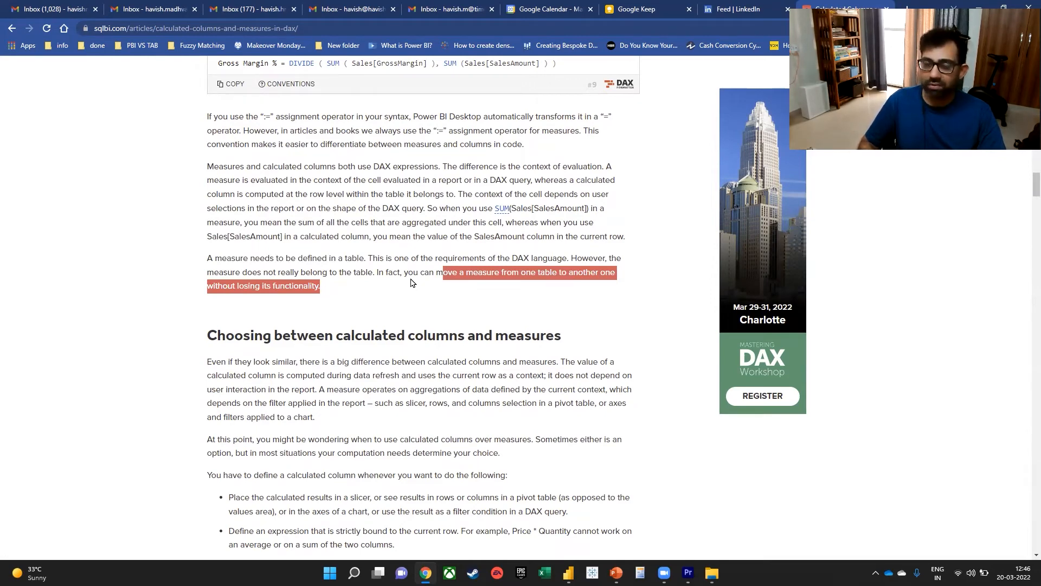
Read the section "Choosing between calculated columns and measures", highlighting the phrases on data refresh, user interaction and placing results in a slicer.
scroll(412, 282, down, 3)
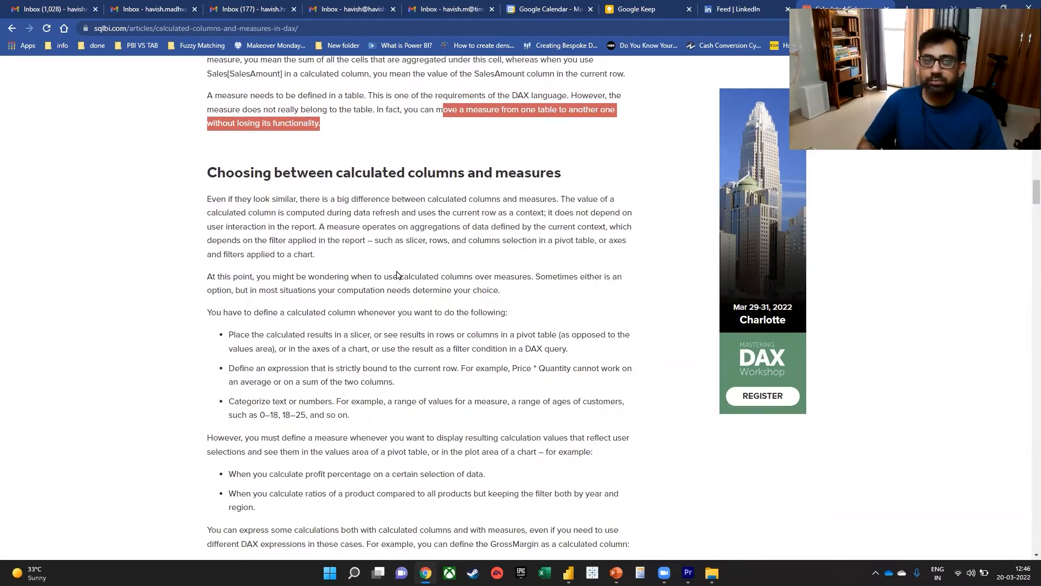
double_click(589, 198)
drag(223, 212, 532, 211)
drag(216, 226, 319, 230)
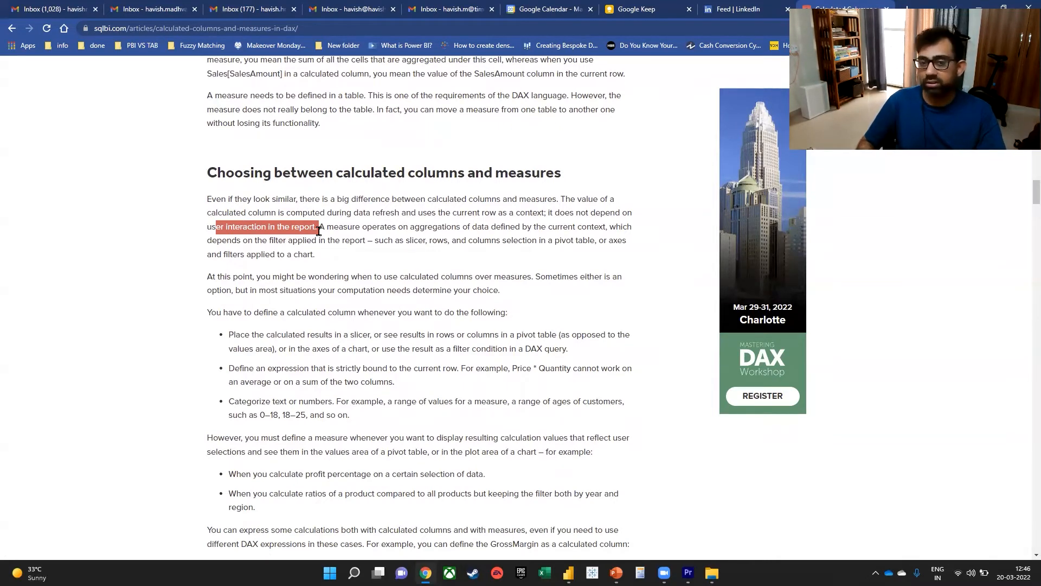
scroll(336, 273, down, 2)
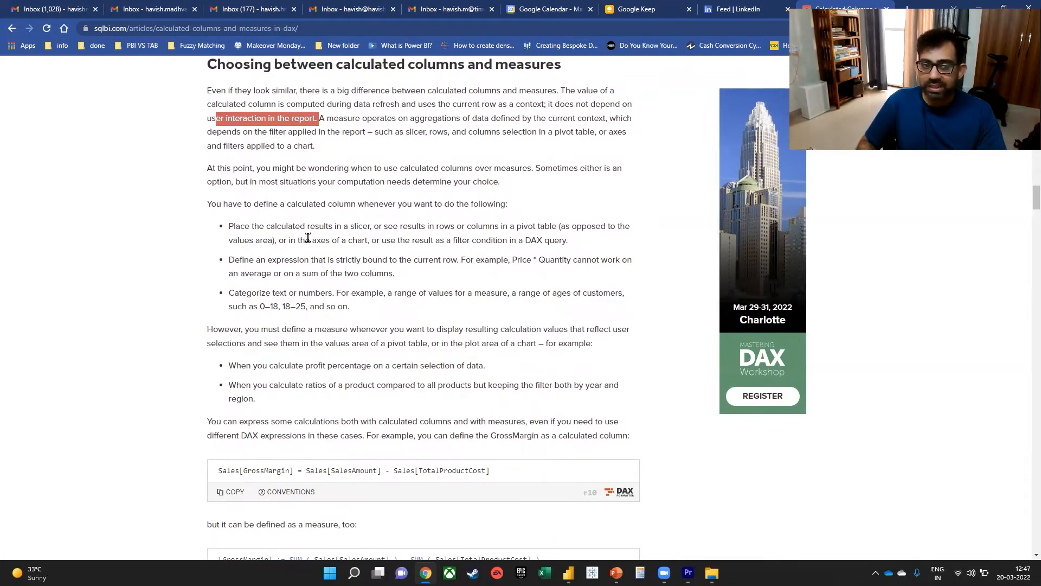
drag(318, 228, 368, 222)
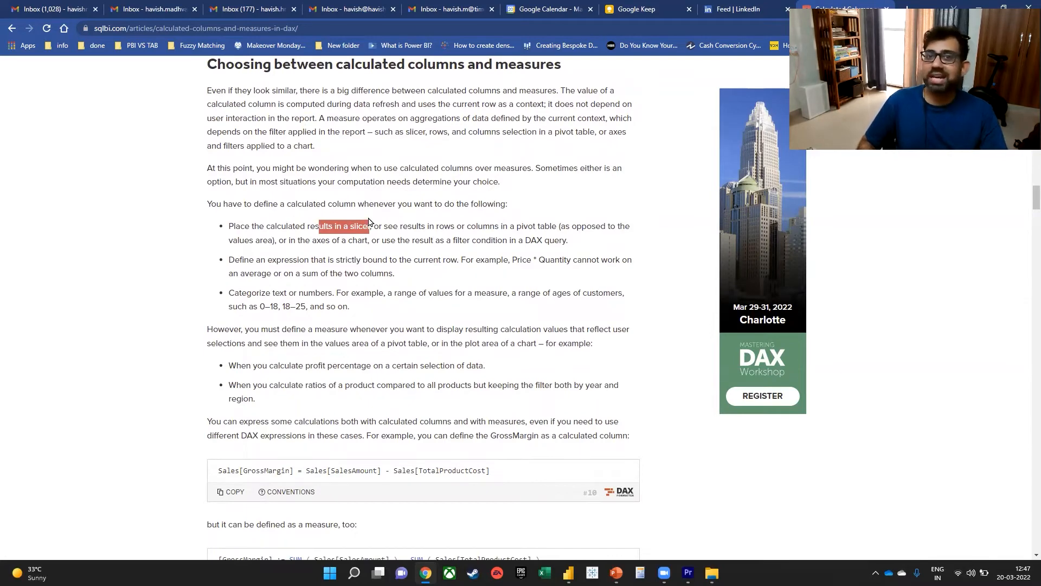
Switch back to Power BI Desktop, add a slicer to Page 2 and try the Profit Margin measure as its field.
key(alt+Tab)
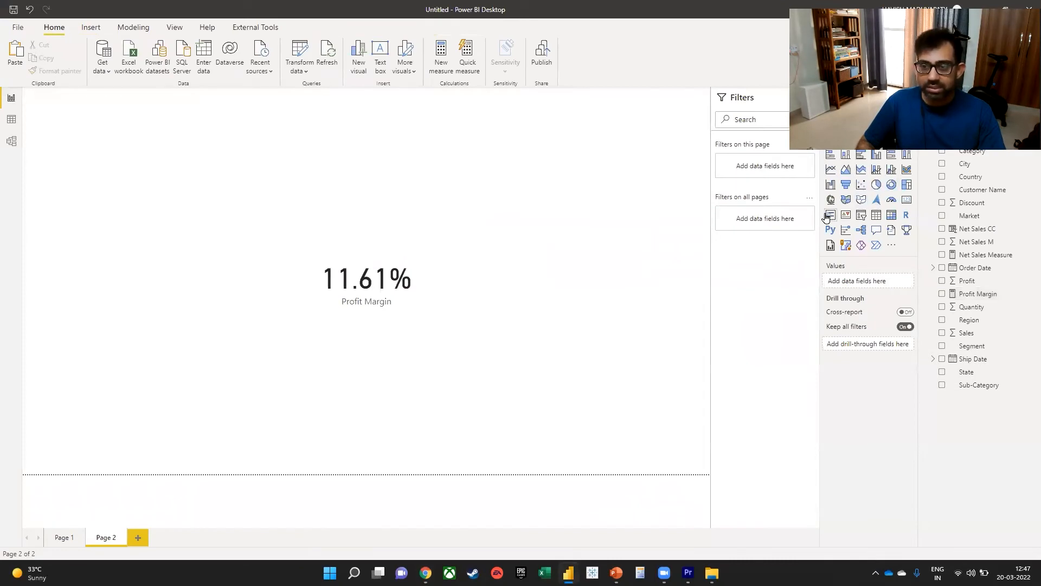
click(861, 215)
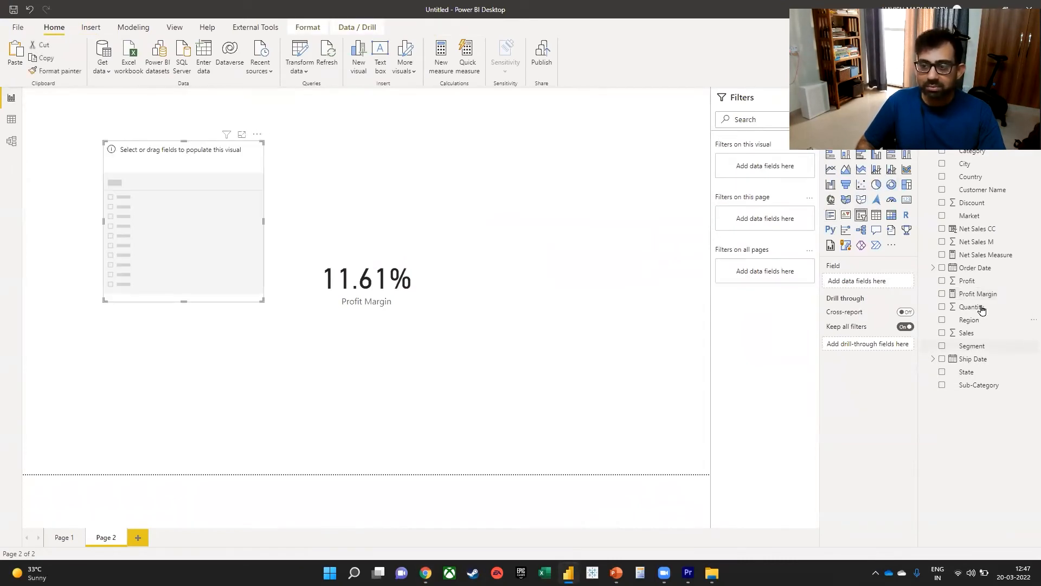
drag(979, 294, 191, 195)
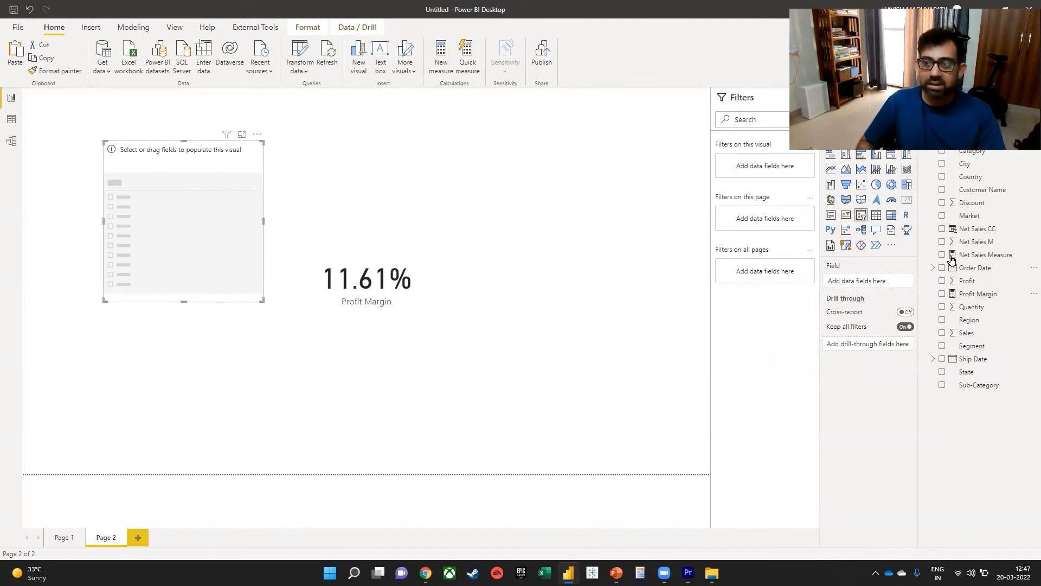
Try Net Sales CC and Net Sales M one at a time as the slicer's field, checking the Net Sales column and measure definitions.
drag(994, 230, 201, 207)
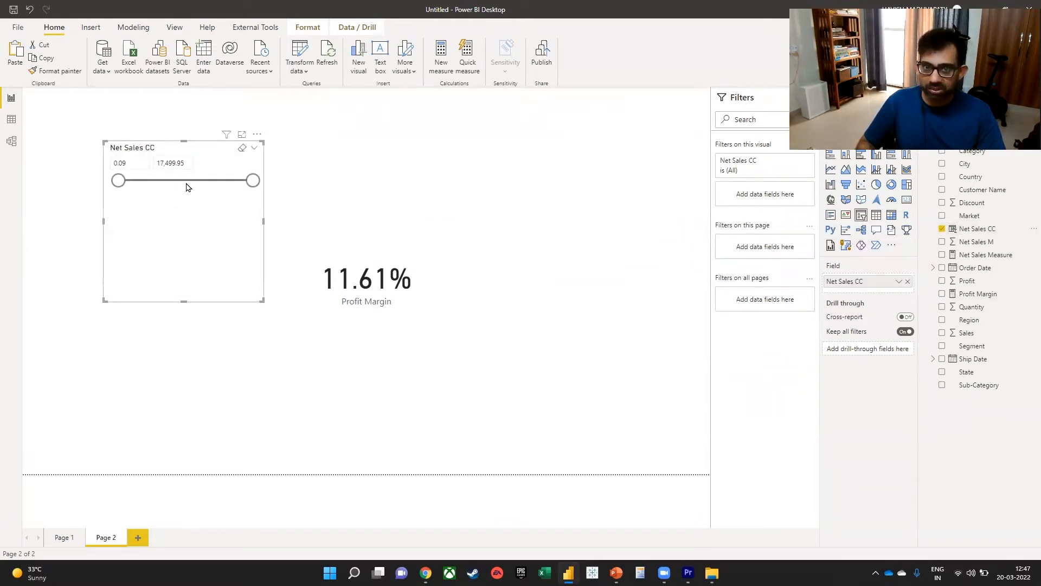
click(907, 282)
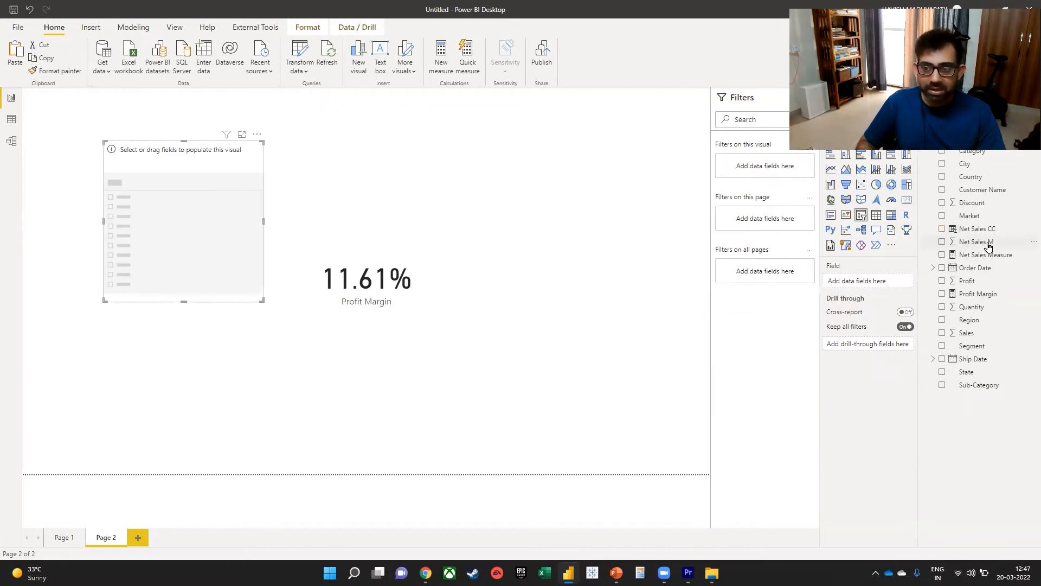
drag(988, 246, 195, 190)
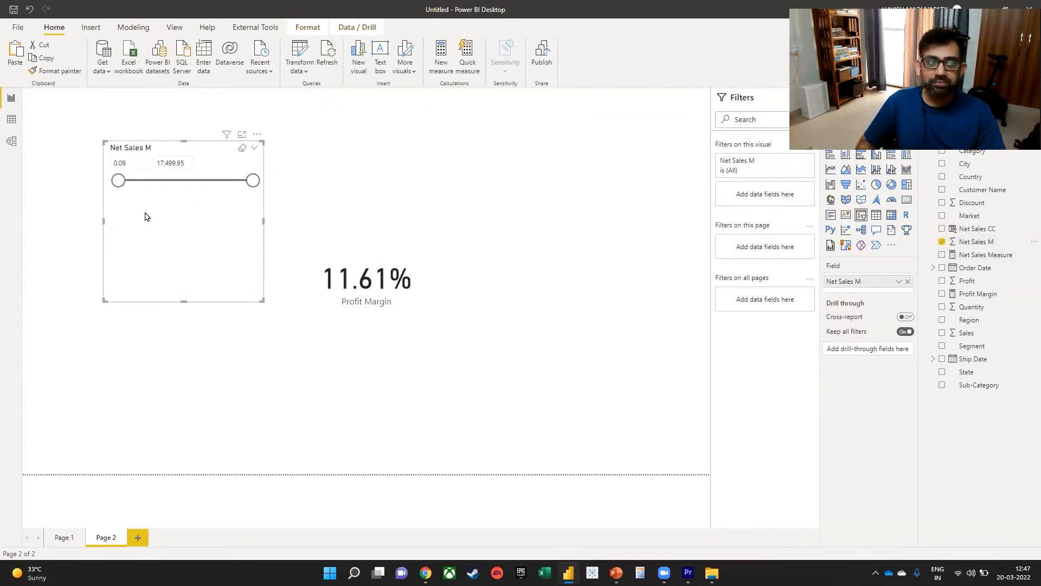
click(973, 229)
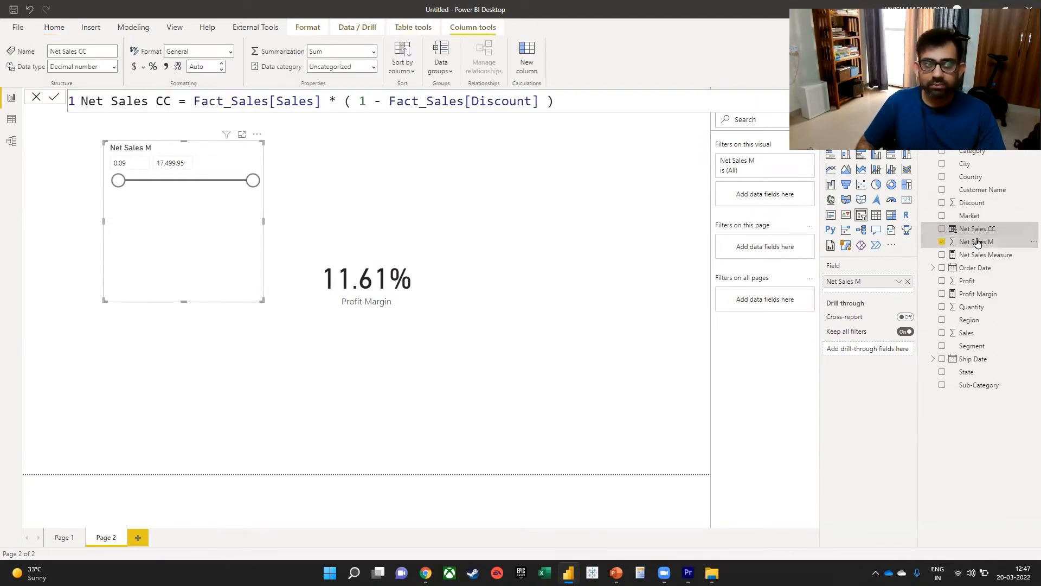
click(973, 243)
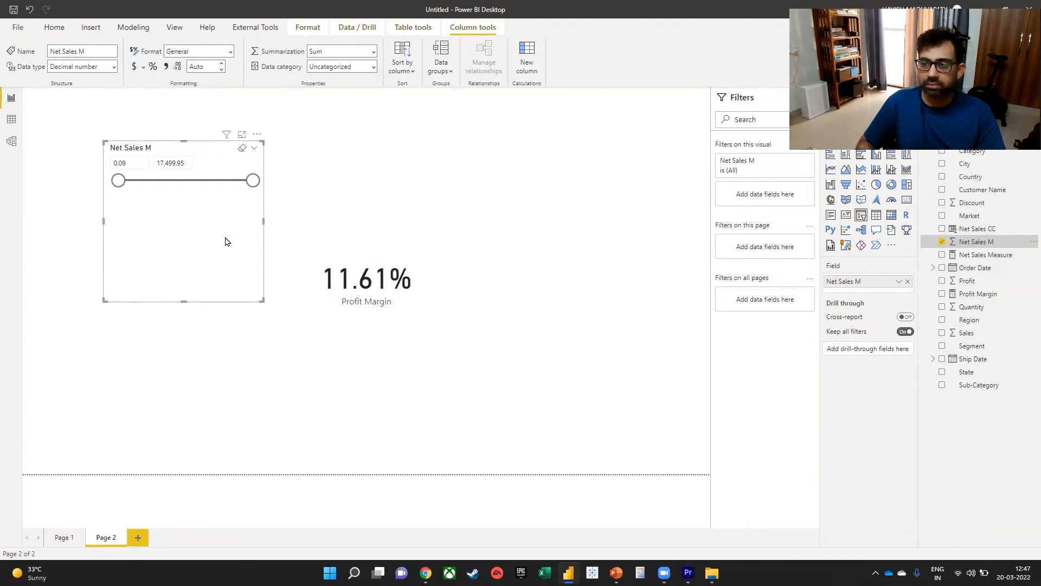
click(943, 242)
click(983, 255)
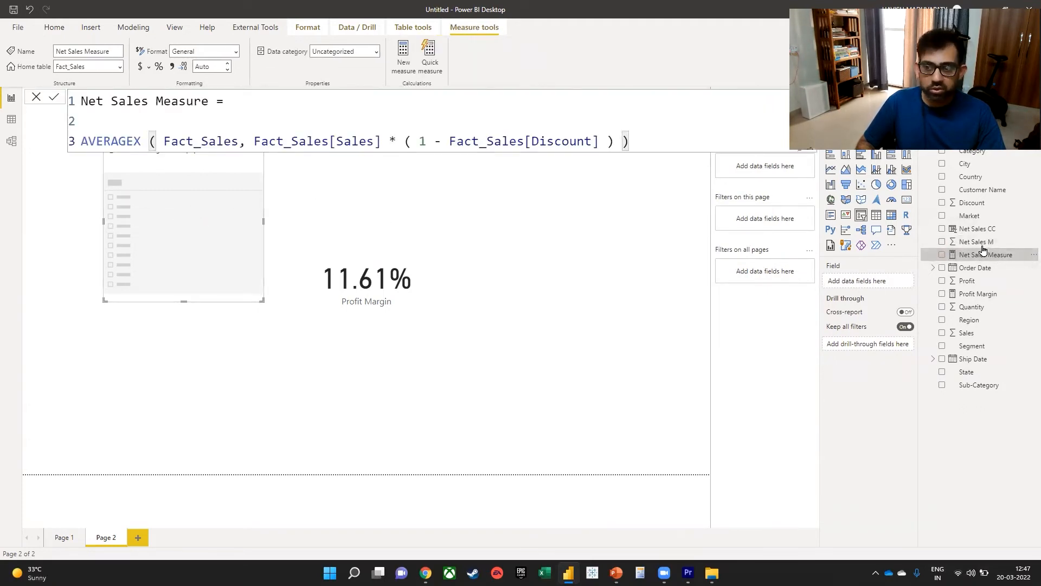
Test Net Sales CC and Net Sales M together in the slicer and remove both fields again.
drag(983, 228, 166, 217)
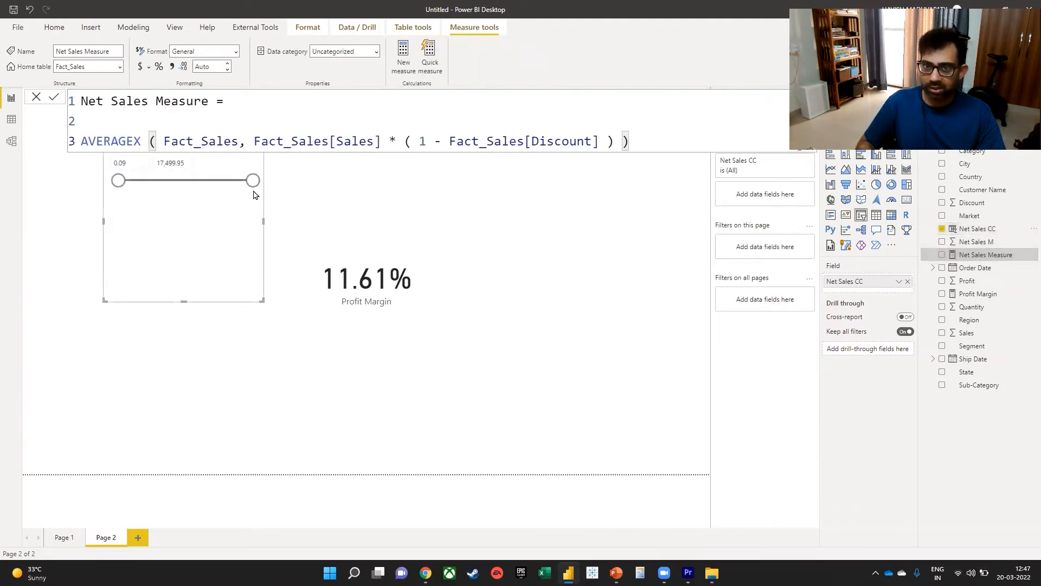
drag(984, 241, 193, 193)
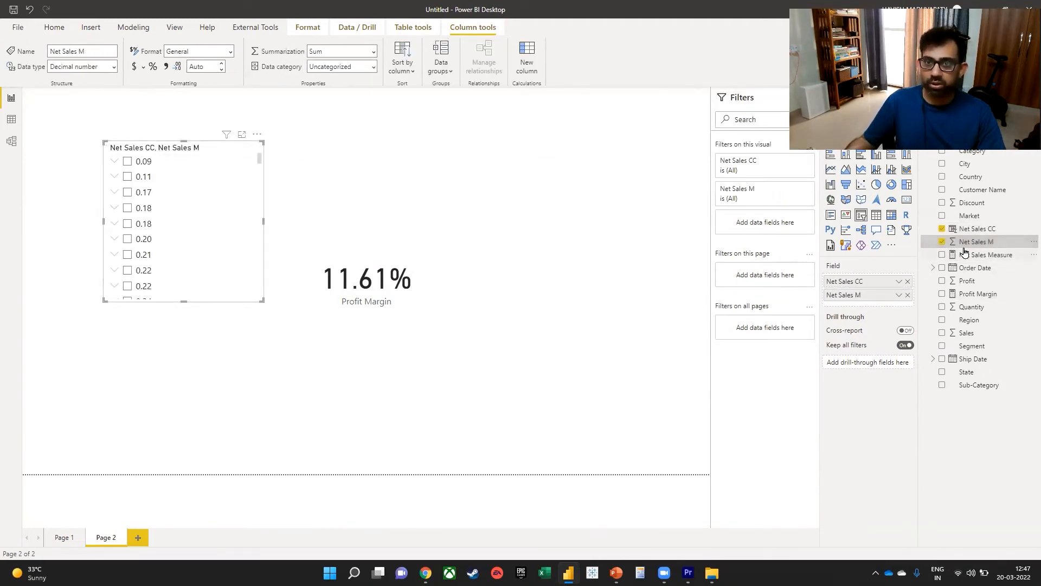
click(908, 281)
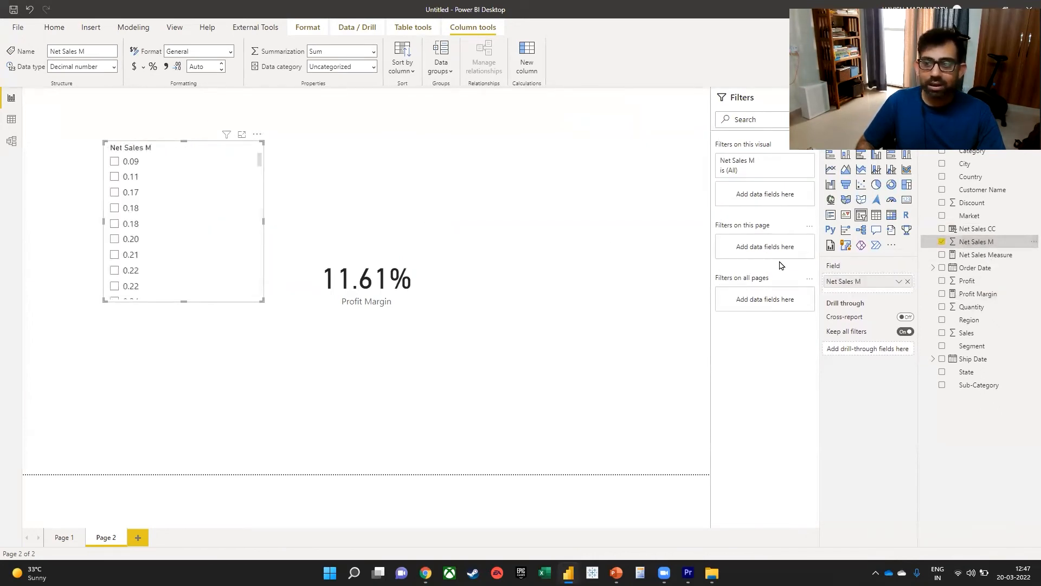
click(907, 281)
Try Net Sales Measure in the empty slicer and delete the Net Sales M column from Fact_Sales.
drag(978, 262, 196, 213)
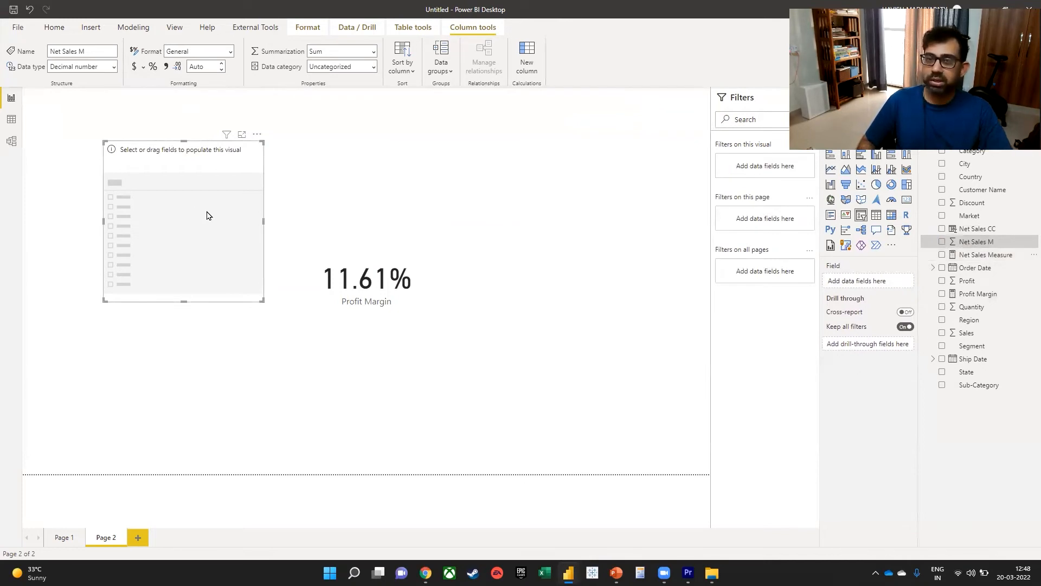
key(Delete)
key(Return)
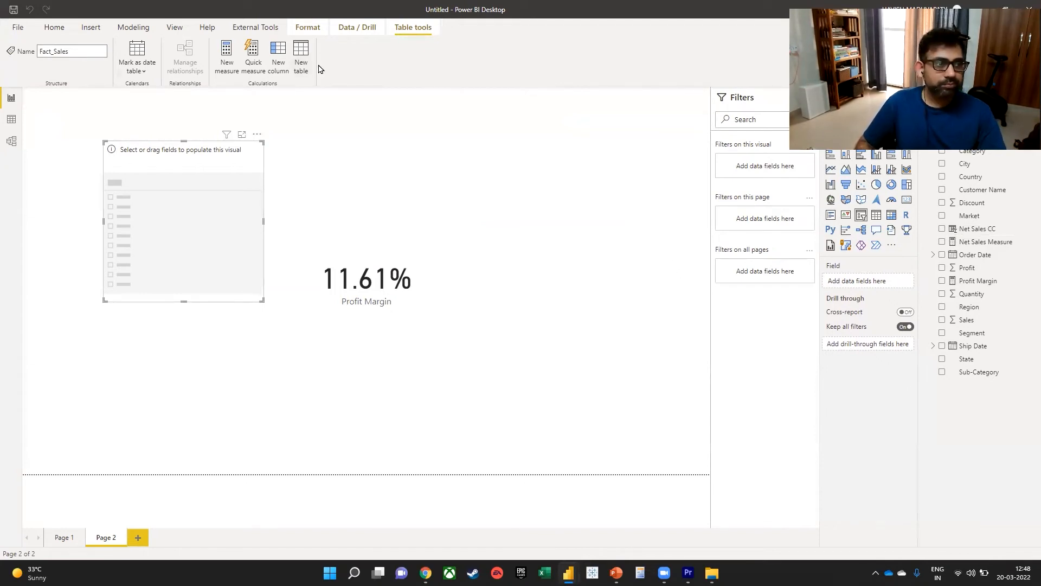
Open the Fact_Sales query in Power Query Editor and start a custom column named Net Sales M.
click(54, 27)
click(312, 55)
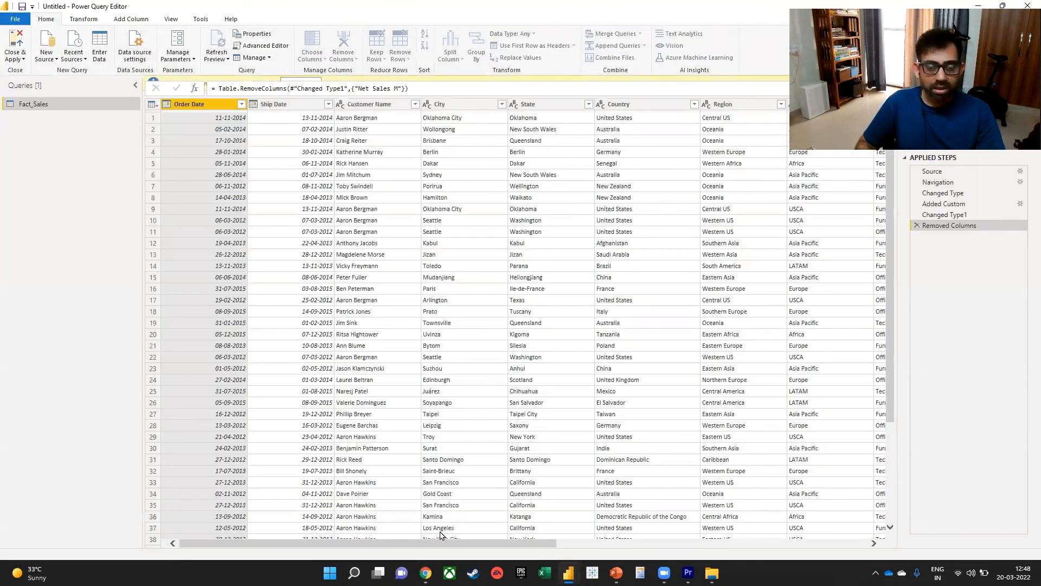
drag(433, 544, 744, 544)
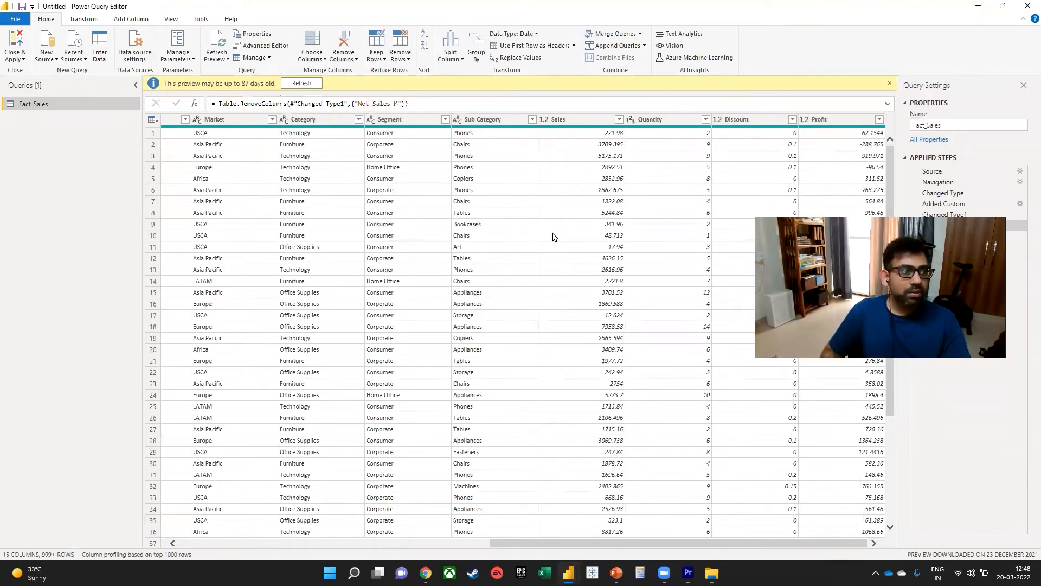
click(131, 21)
click(55, 46)
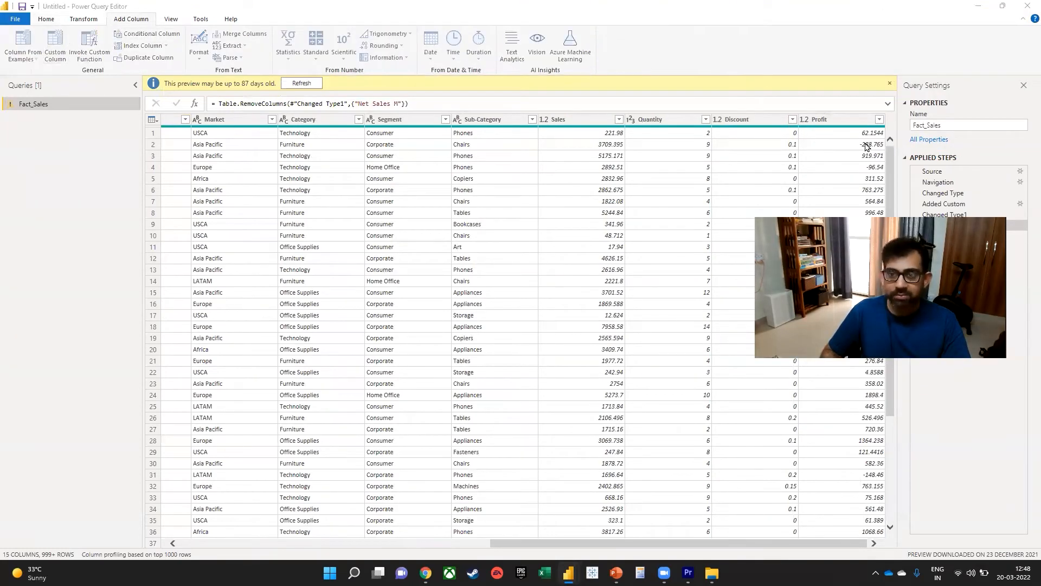
text(Net Sales M)
Enter the custom column formula [Sales] * ( 1 - [Discount] ) and create the column.
click(377, 258)
text(sales)
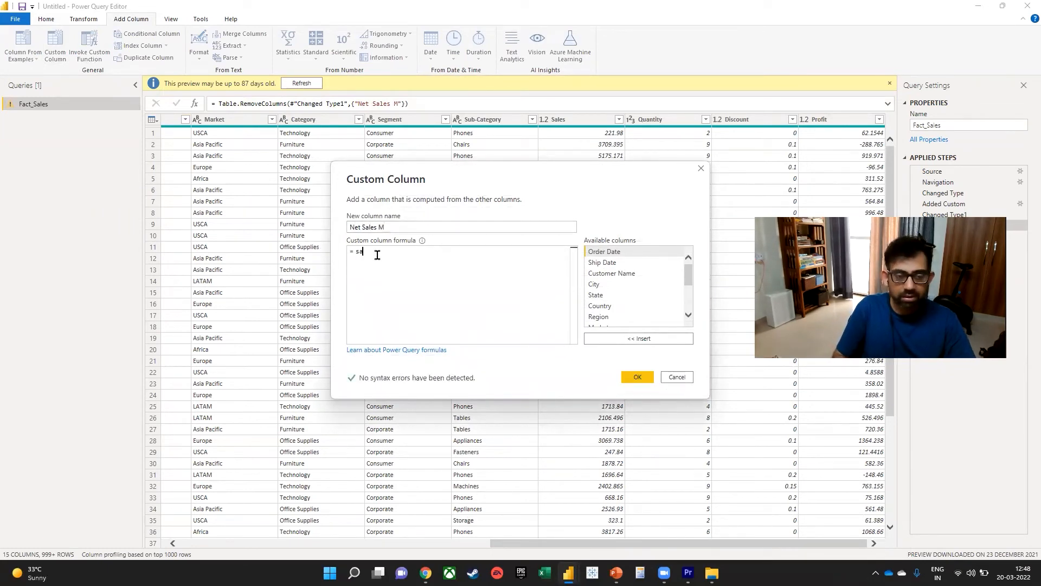
key(Down)
key(Down)
key(Tab)
text(* )
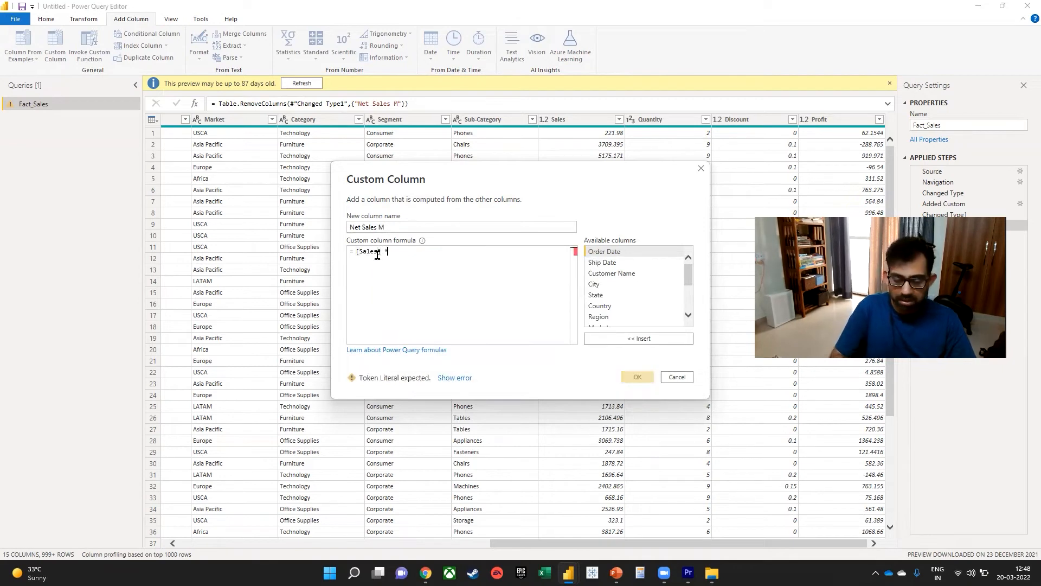
text(( 1 - d)
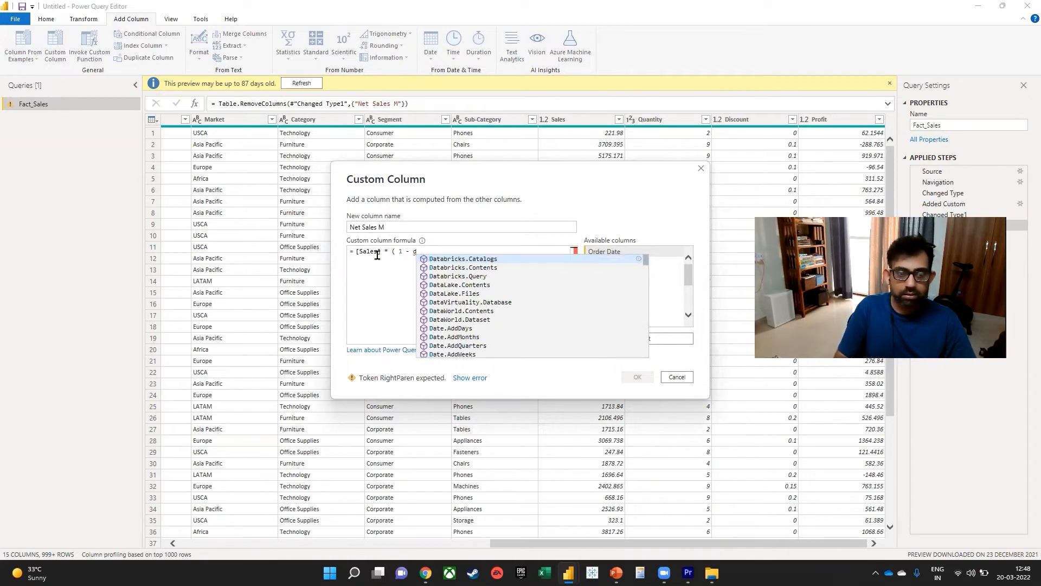
key(BackSpace)
text([Discount] ))
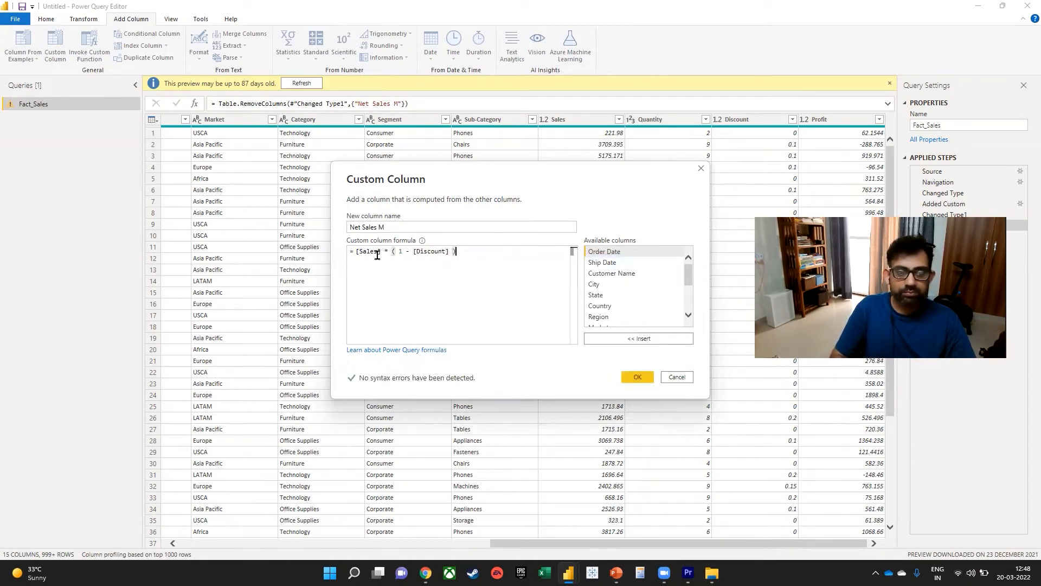
click(637, 377)
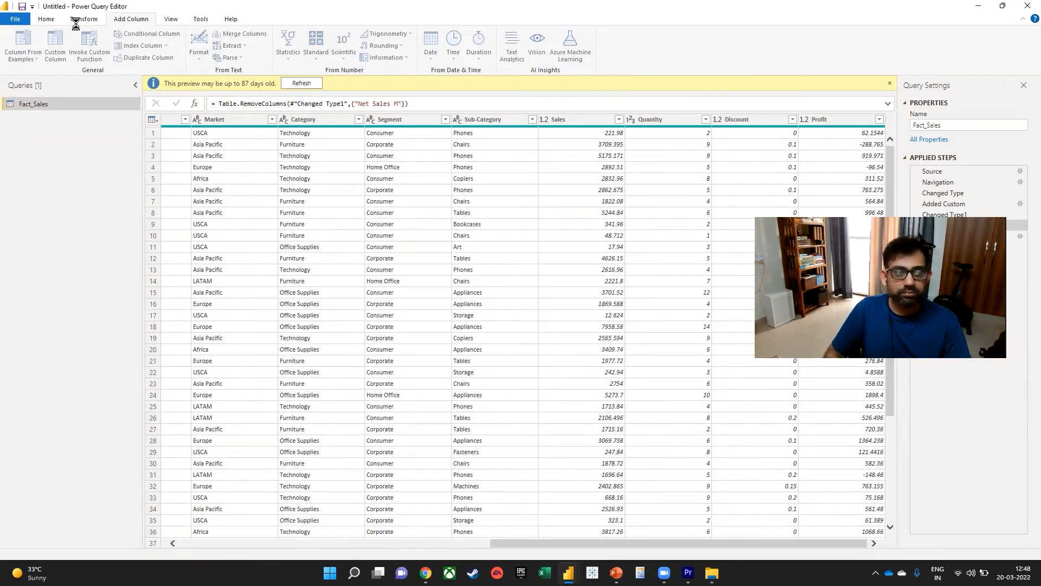
Apply the query changes to the model and replace the broken field in Page 1's third card with Net Sales M.
click(46, 19)
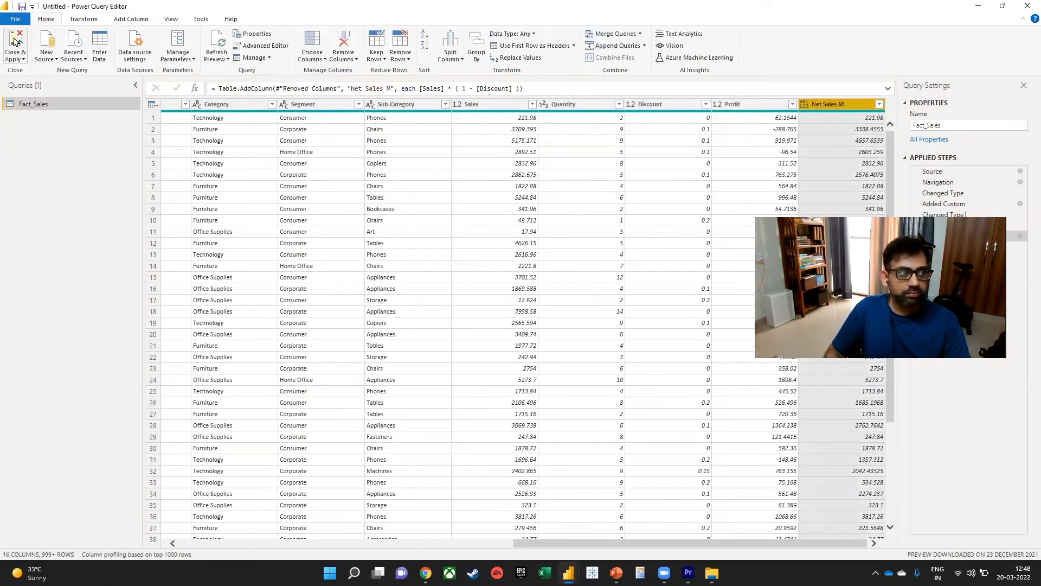
click(14, 42)
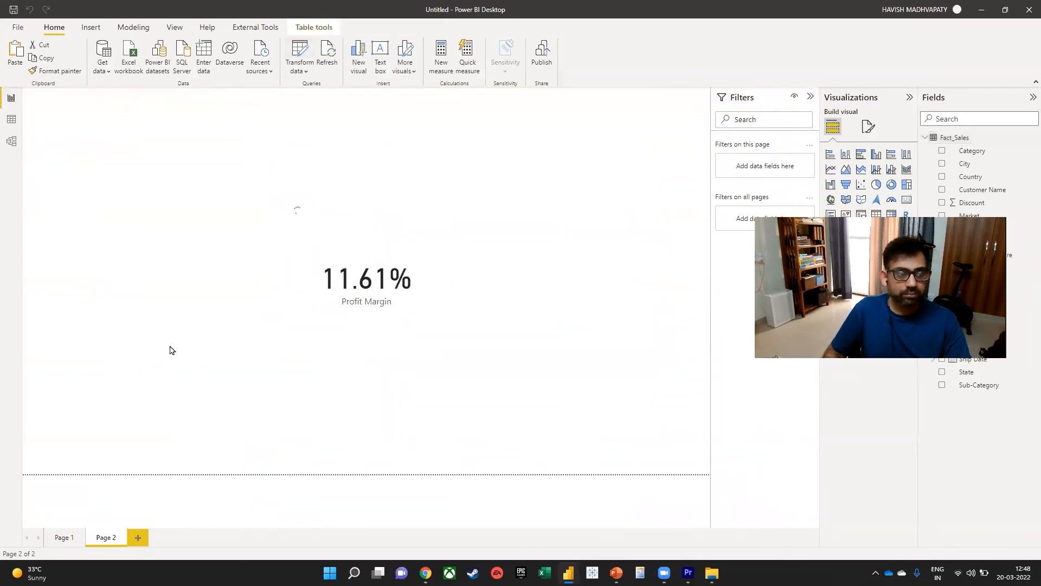
click(59, 536)
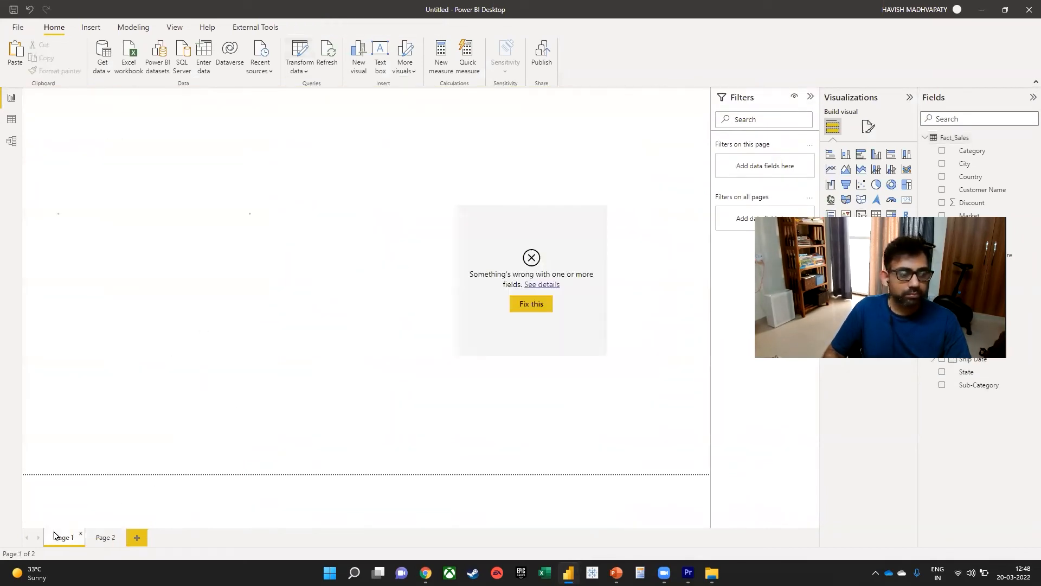
click(516, 332)
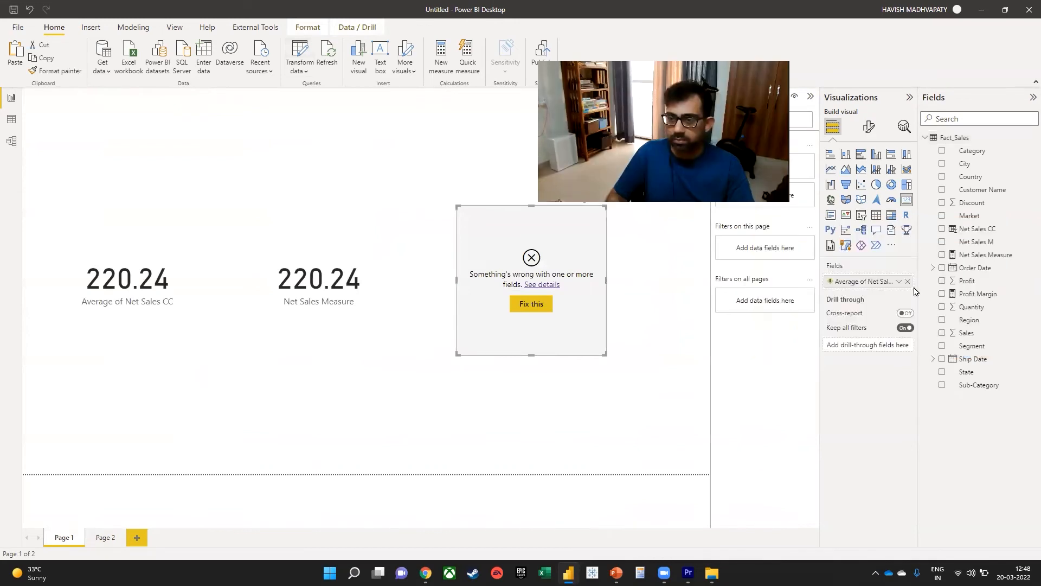
click(907, 281)
drag(976, 242, 862, 281)
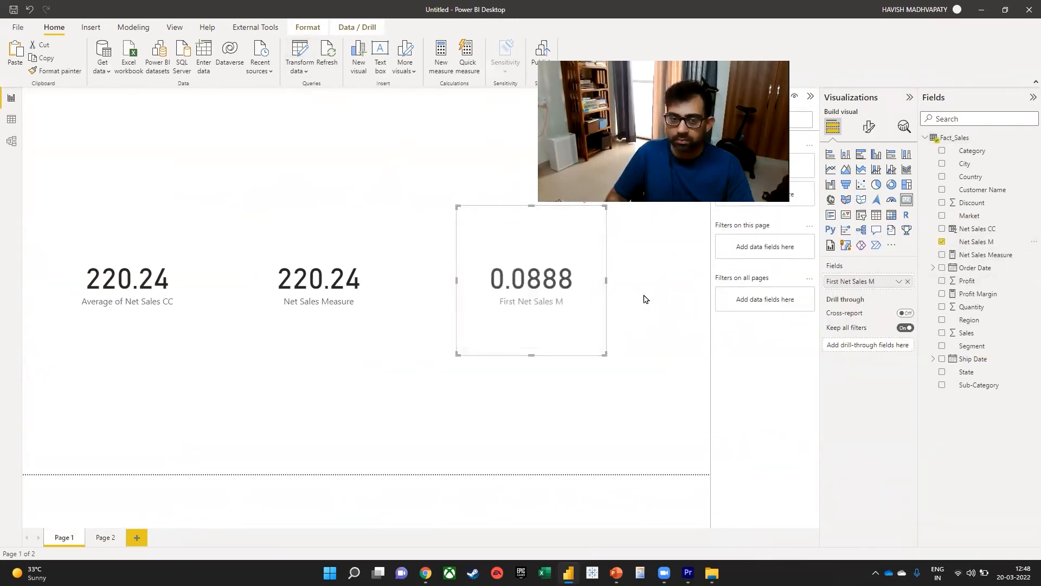
click(900, 281)
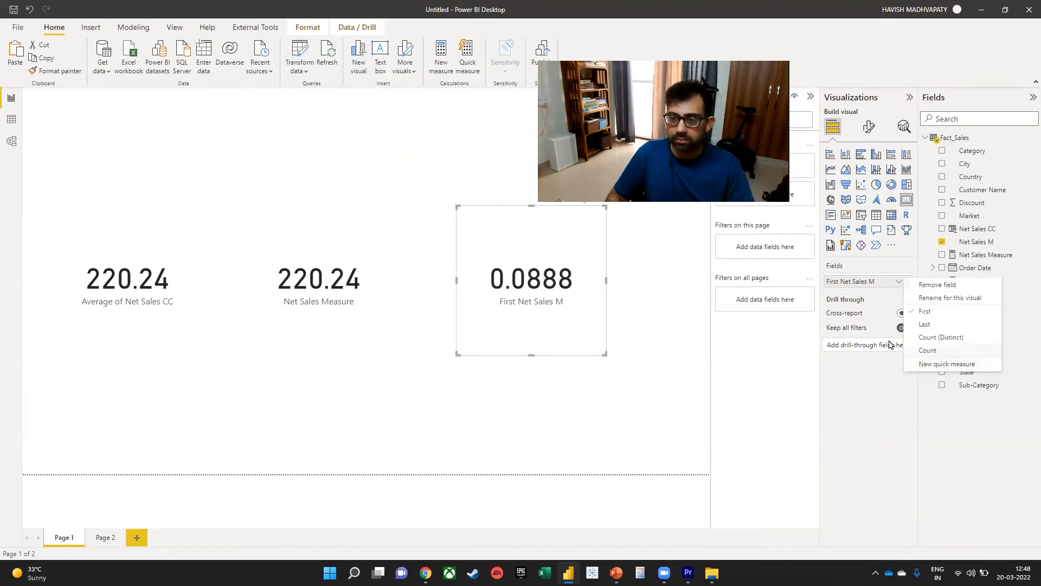
Set the Net Sales M column's data type to Decimal Number in Power Query Editor and apply the change to the model.
click(303, 58)
click(293, 57)
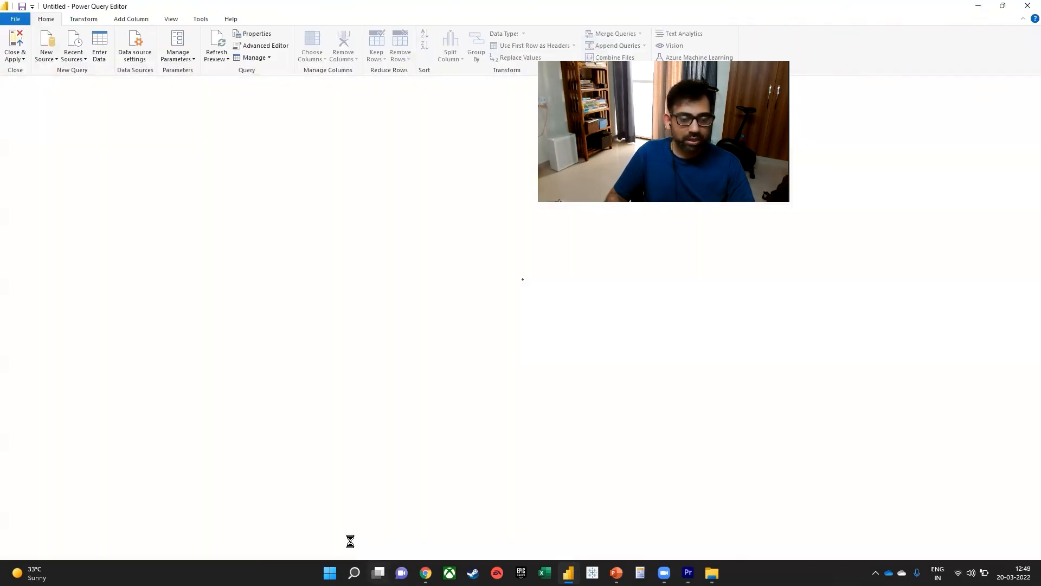
mouse_move(378, 573)
scroll(521, 326, right, 10)
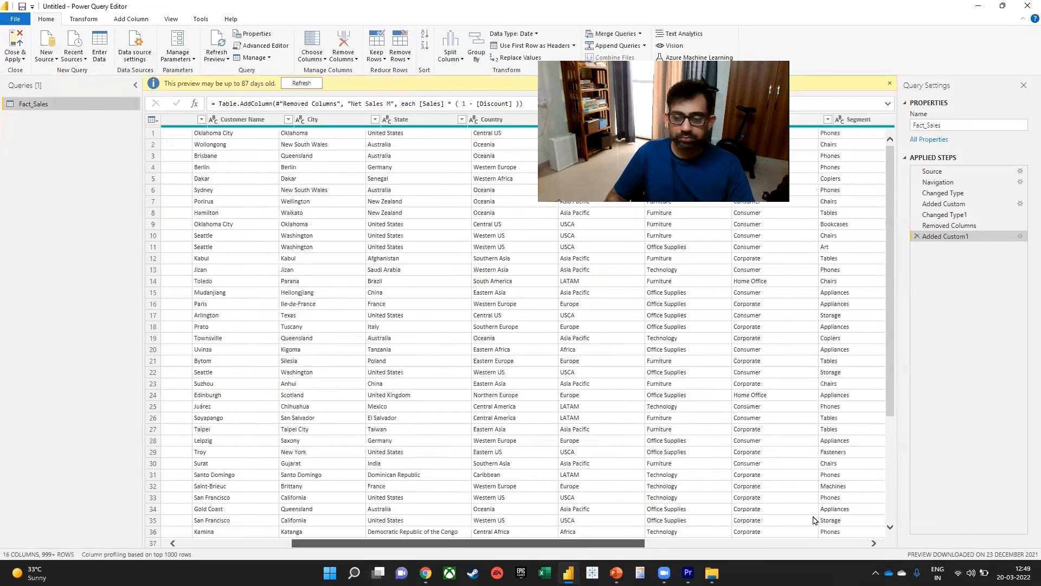
click(814, 124)
click(805, 120)
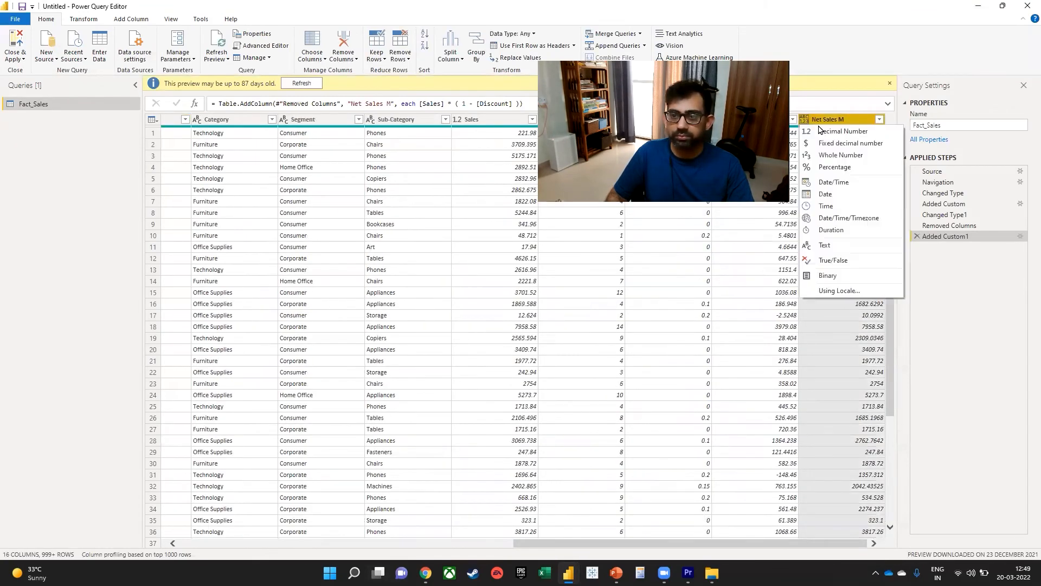
click(834, 115)
click(17, 43)
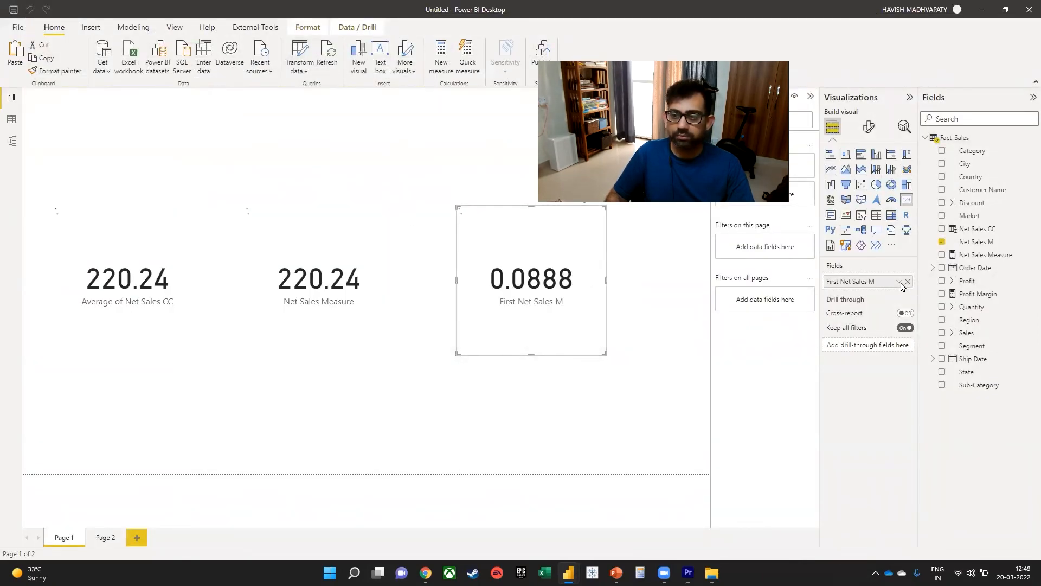
Summarize Net Sales M in the third card as Average and open Page 2.
click(900, 283)
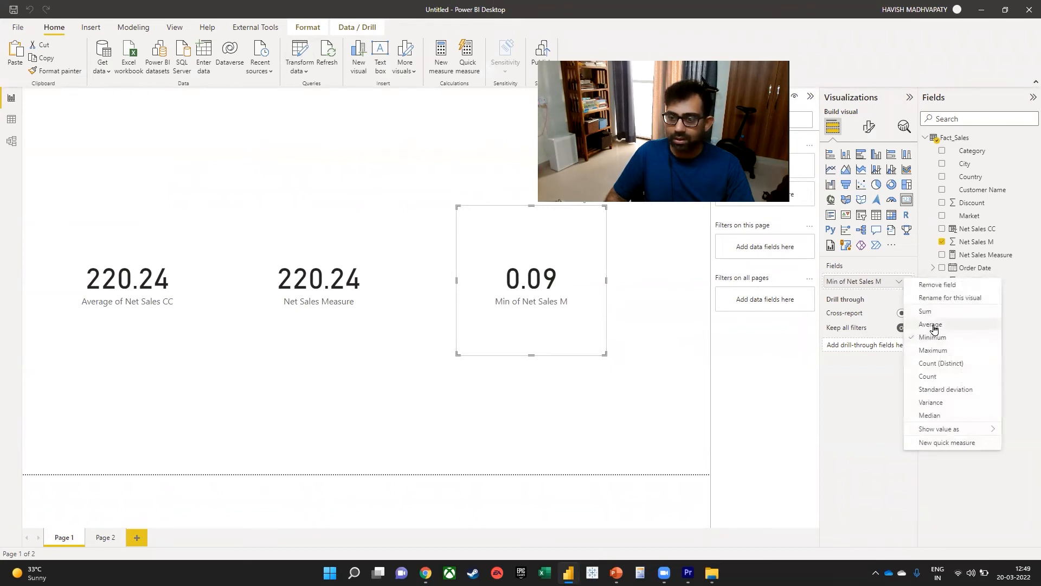
click(932, 324)
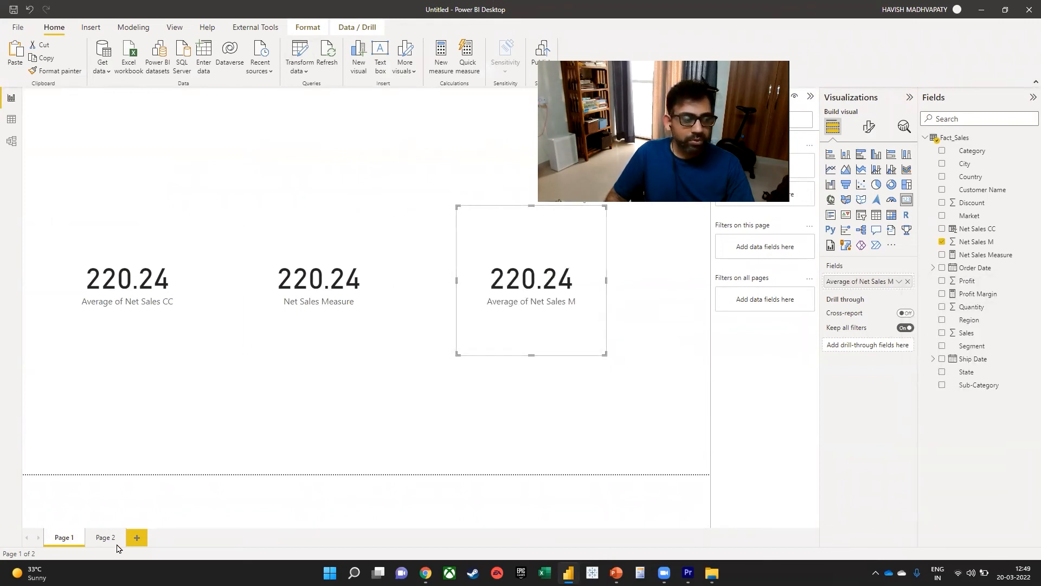
click(107, 538)
Switch to the SQLBI article in Chrome and highlight the criteria for calculated columns and for measures that reflect user selections.
key(alt+Tab)
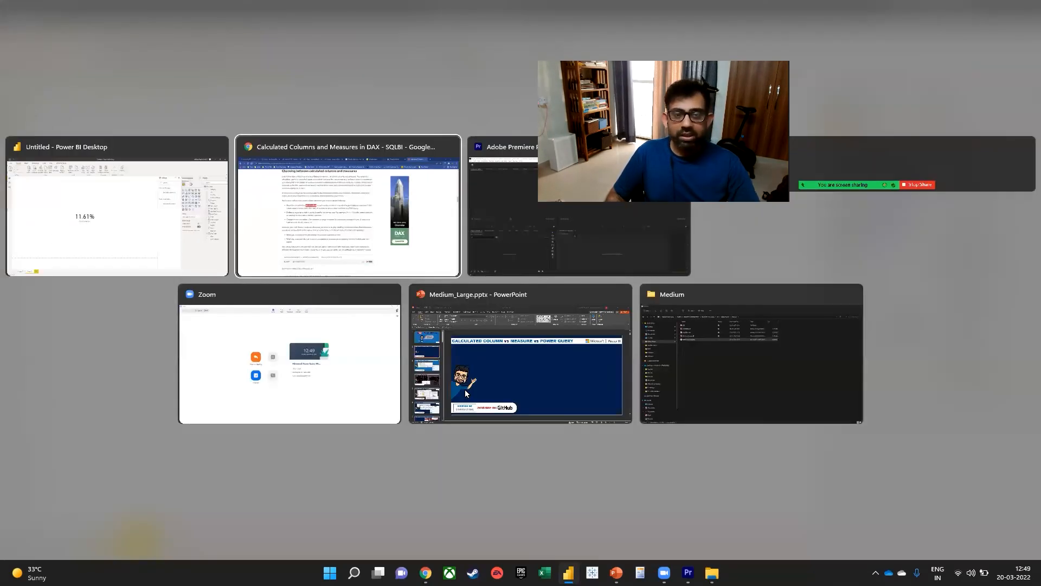
drag(236, 260, 456, 255)
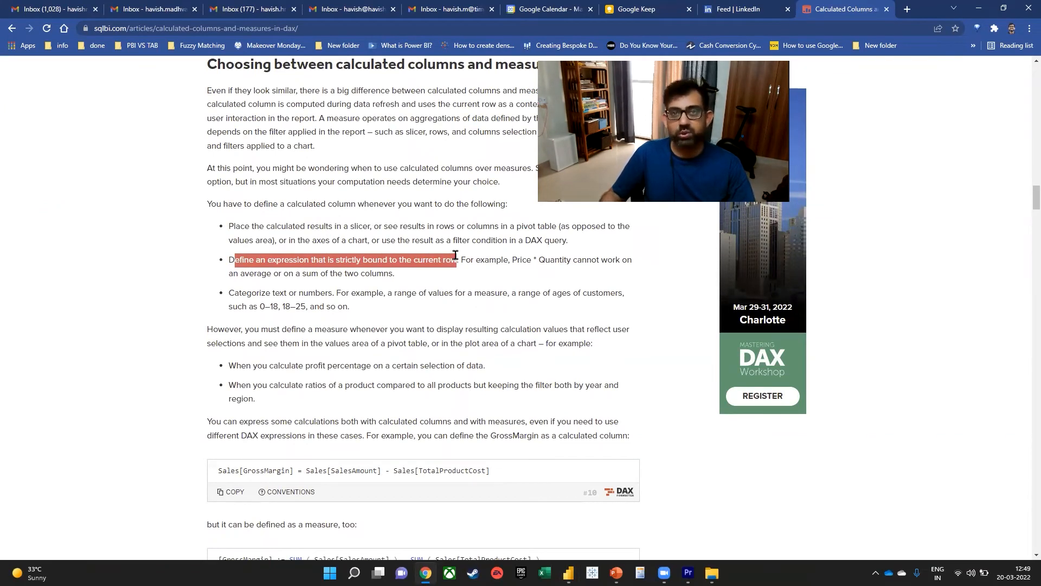
drag(246, 293, 337, 292)
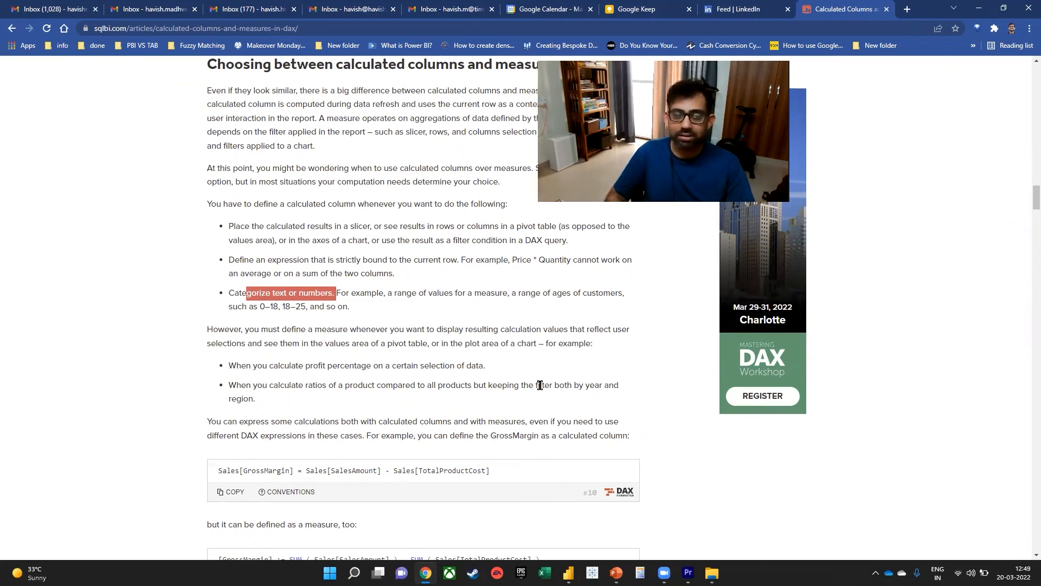
scroll(495, 300, down, 1)
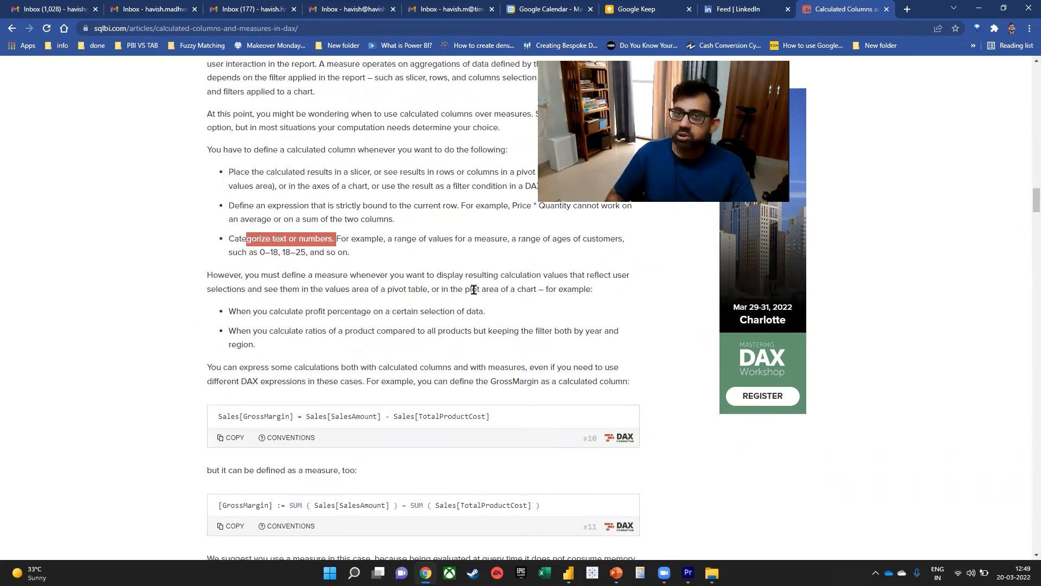
drag(402, 271, 242, 292)
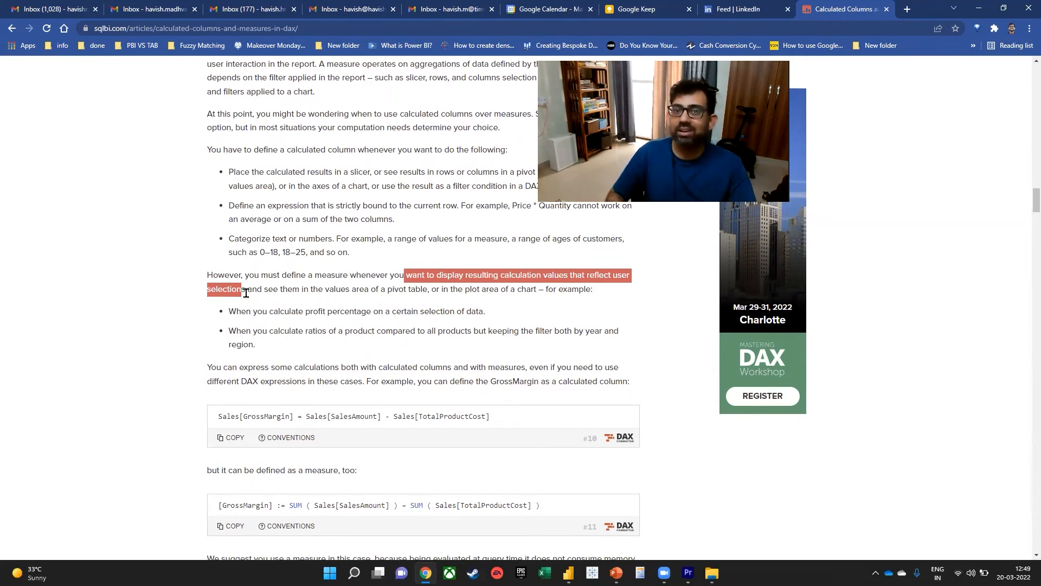
Read the GrossMargin column and measure examples and highlight the passage on measures not consuming memory and disk space.
scroll(389, 321, down, 3)
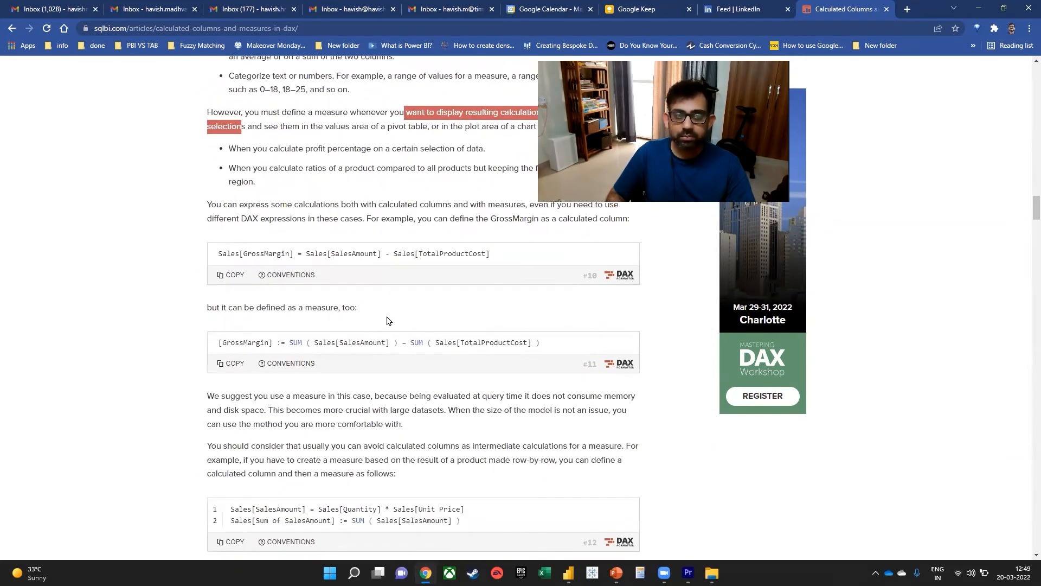
scroll(435, 363, down, 2)
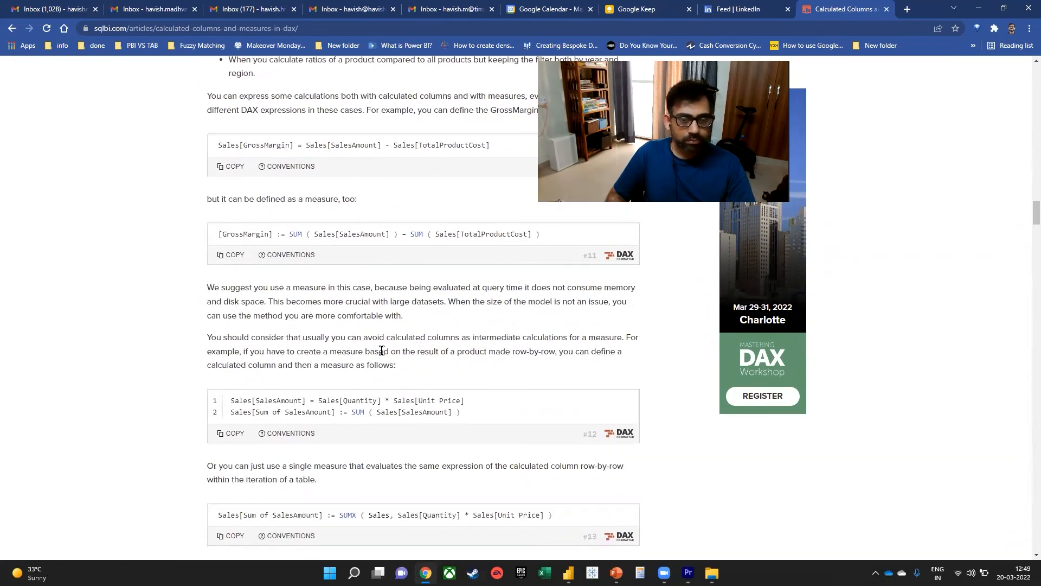
drag(547, 288, 266, 299)
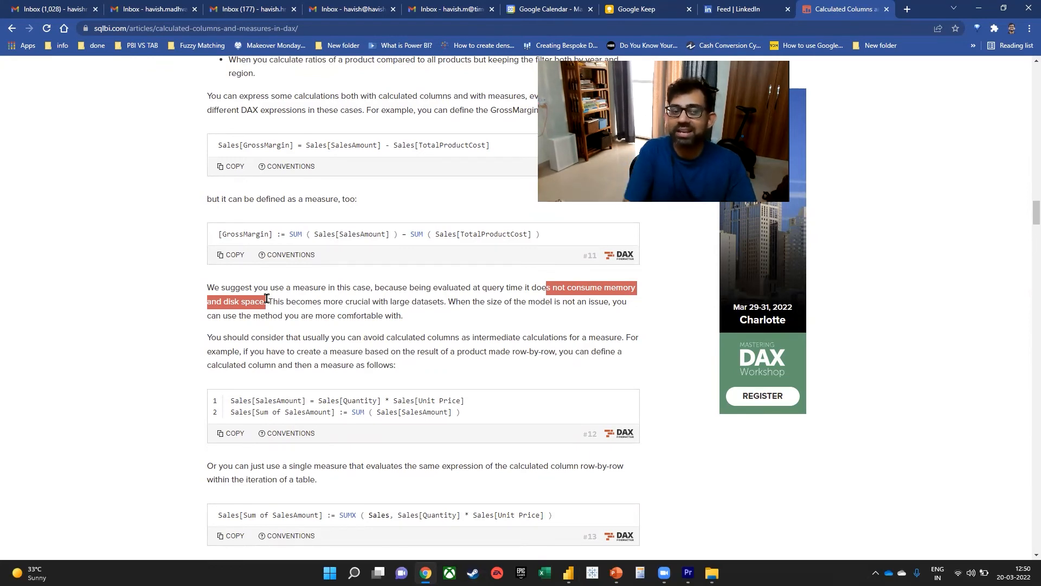
Examine the article's Gross Margin % examples with SUMX and variables, and highlight the remark on using Power Query in Excel.
scroll(409, 357, down, 4)
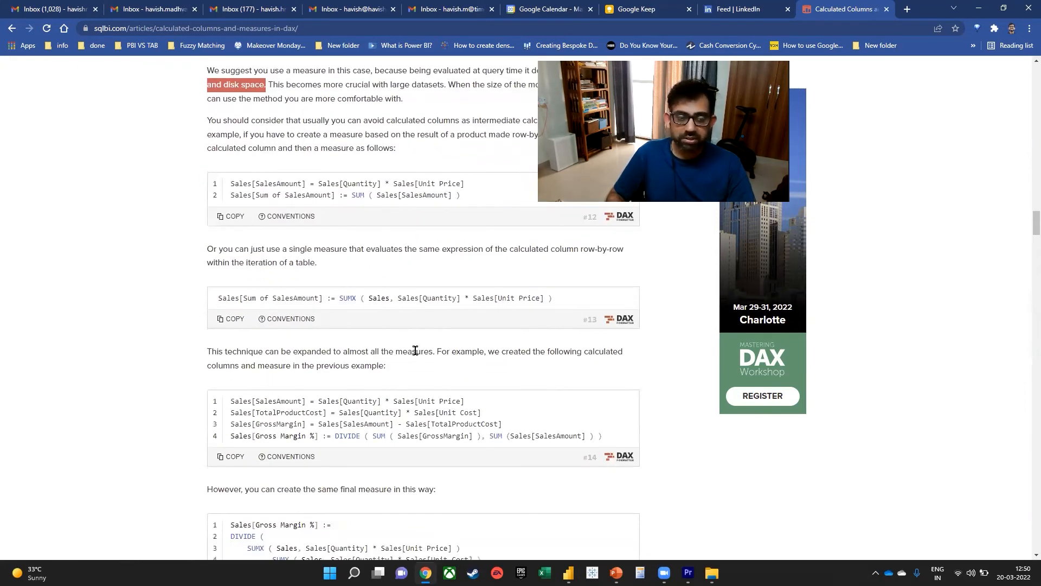
scroll(415, 349, down, 5)
scroll(405, 354, down, 5)
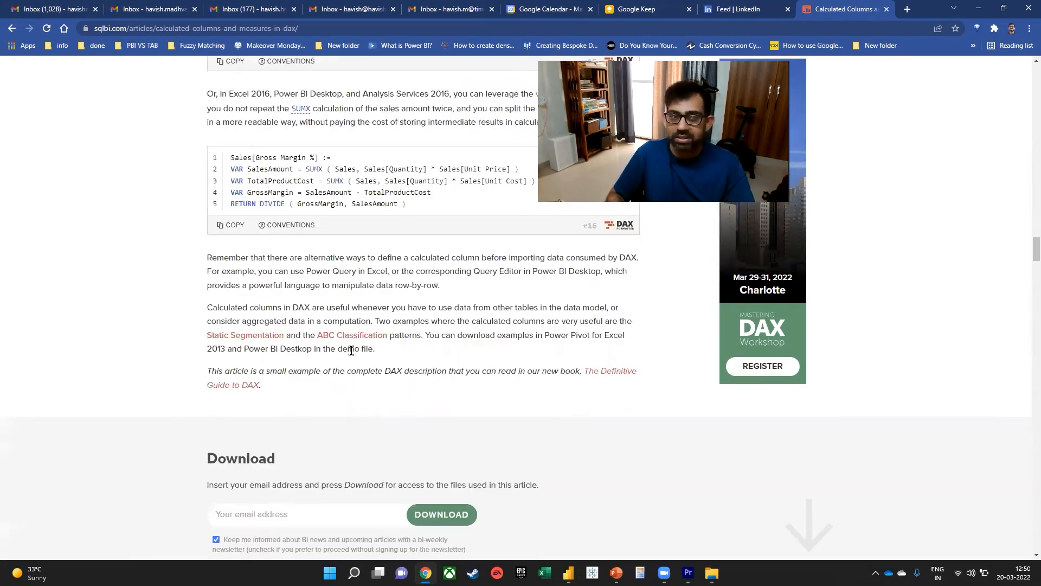
scroll(355, 347, up, 6)
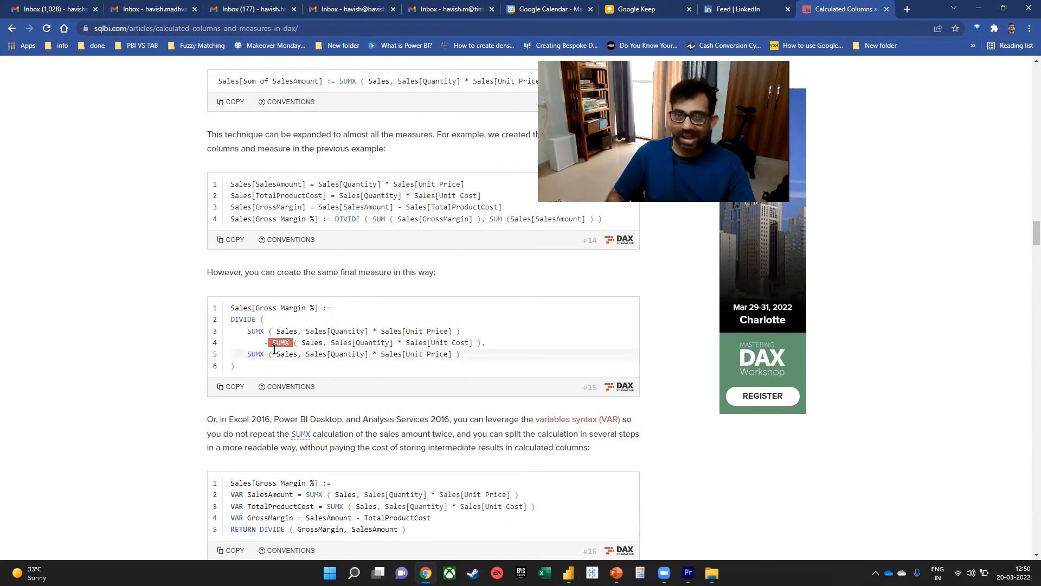
scroll(303, 331, down, 5)
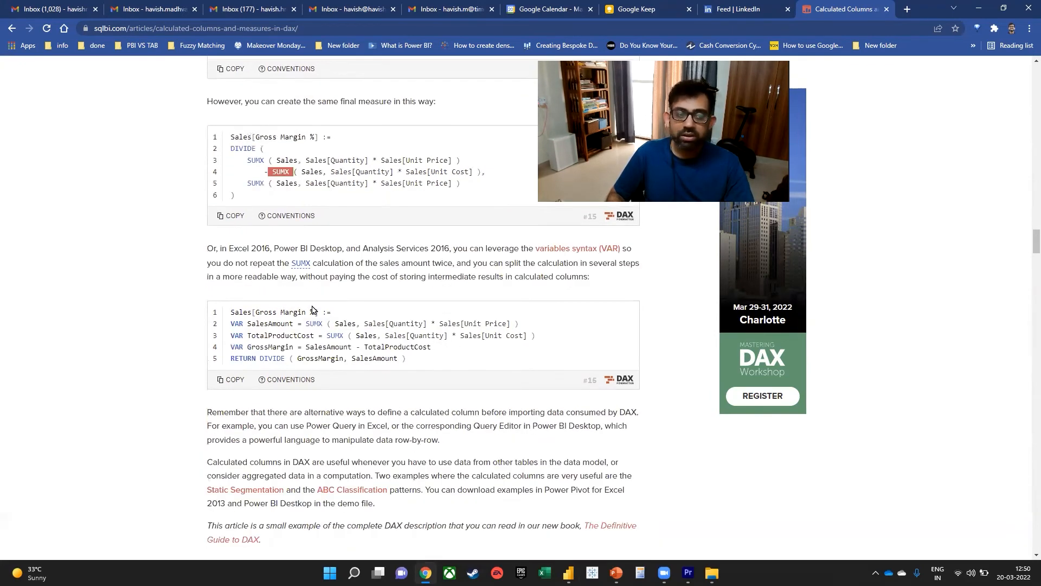
scroll(357, 302, down, 1)
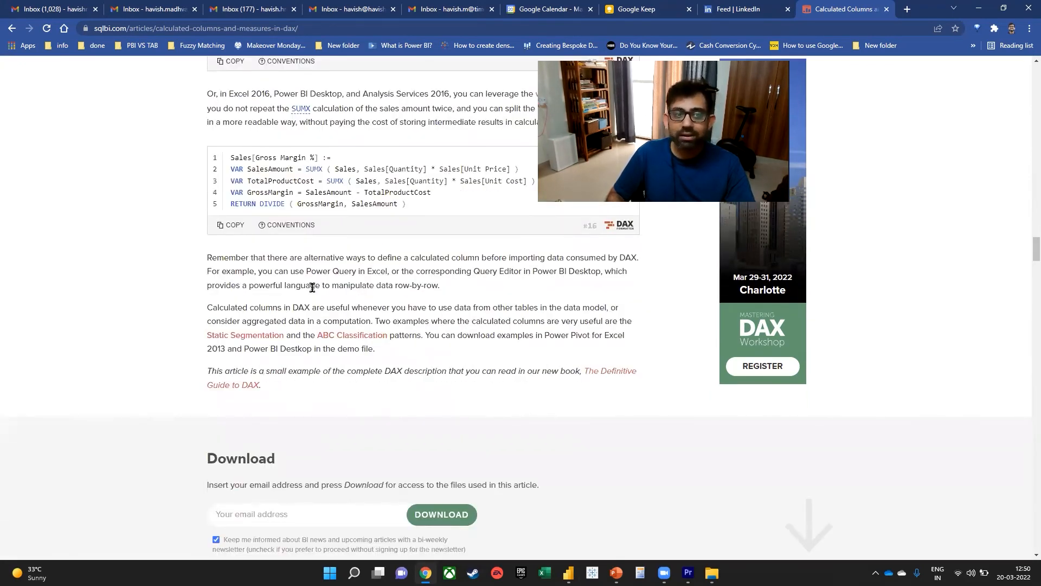
drag(273, 271, 385, 267)
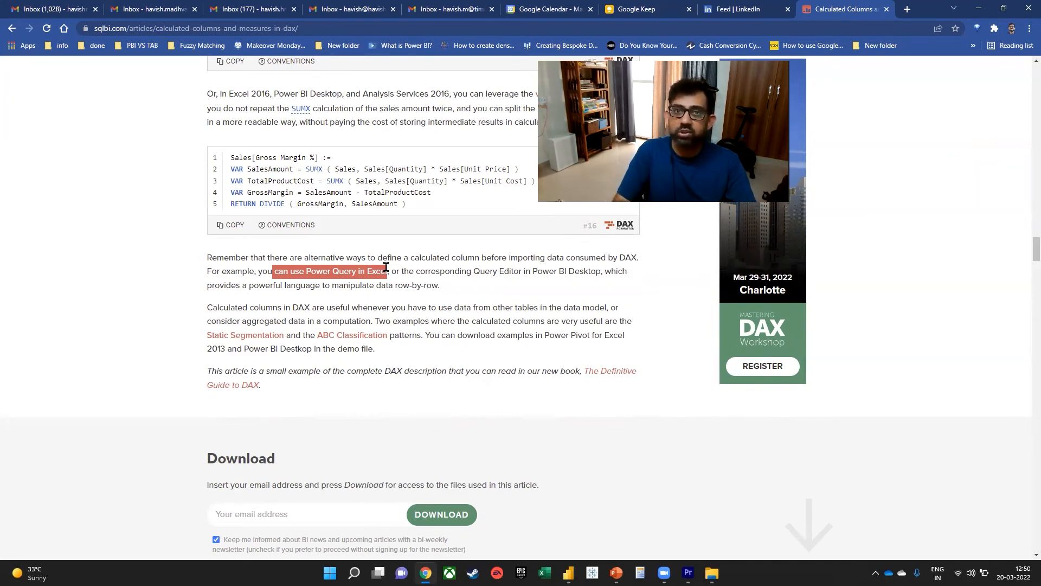
Switch back to Power BI Desktop and inspect the Net Sales CC and Net Sales M columns and the commands of the Fact_Sales table.
key(alt+Tab)
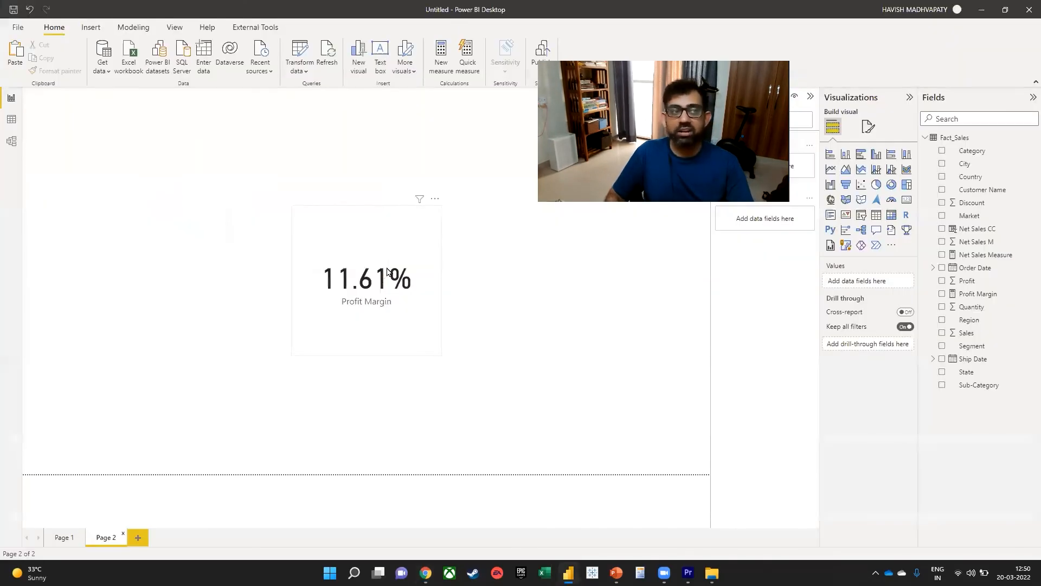
click(5, 125)
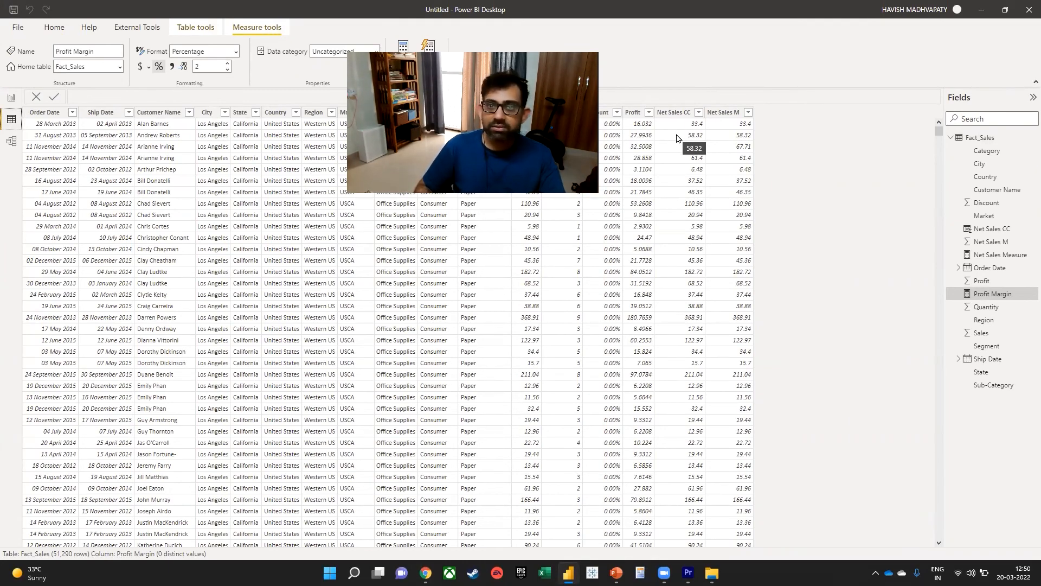
right_click(1025, 142)
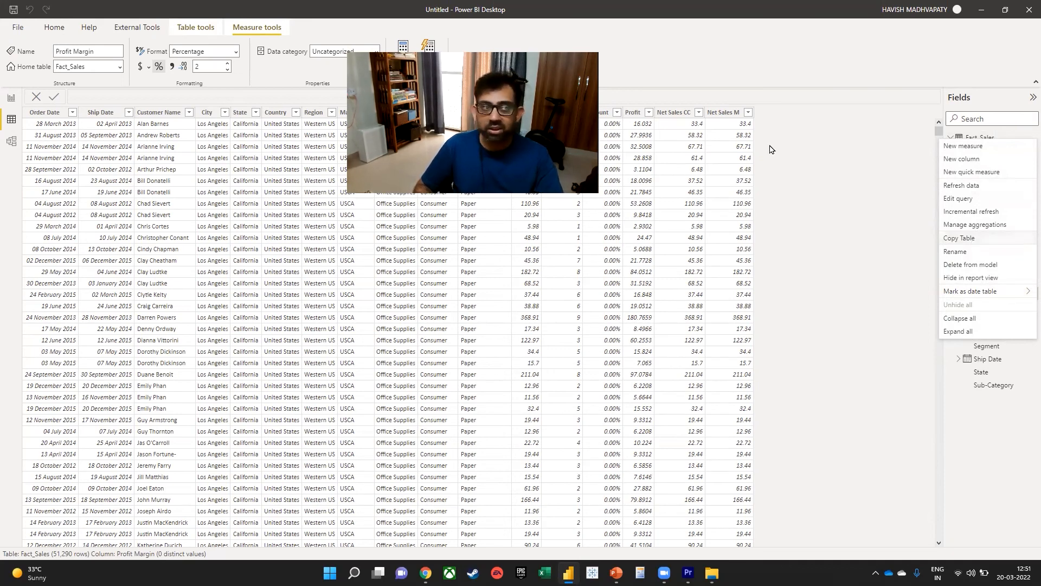
Return to the report's Page 1 and select the Net Sales Measure card.
click(11, 97)
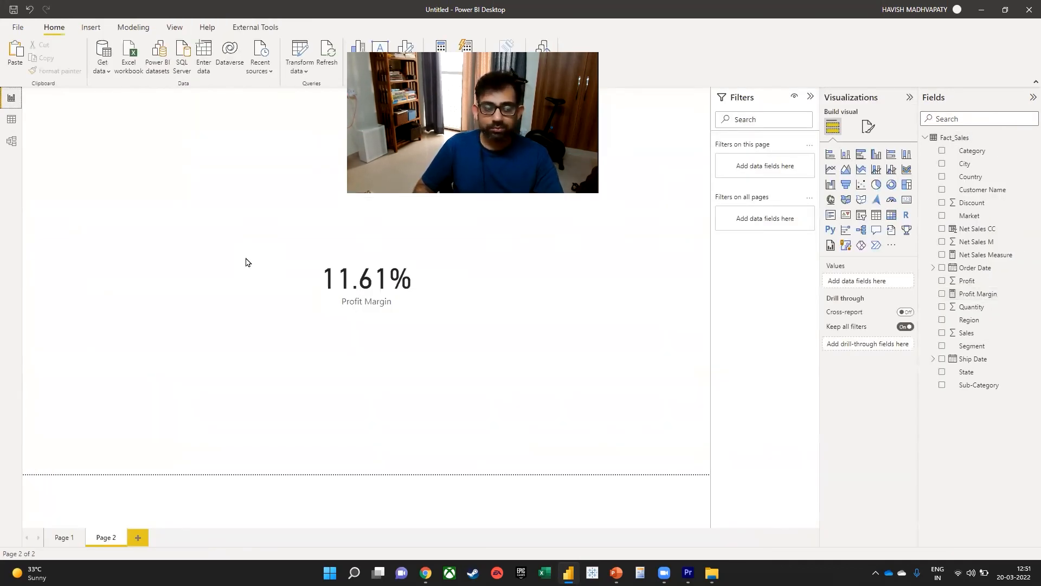
click(69, 545)
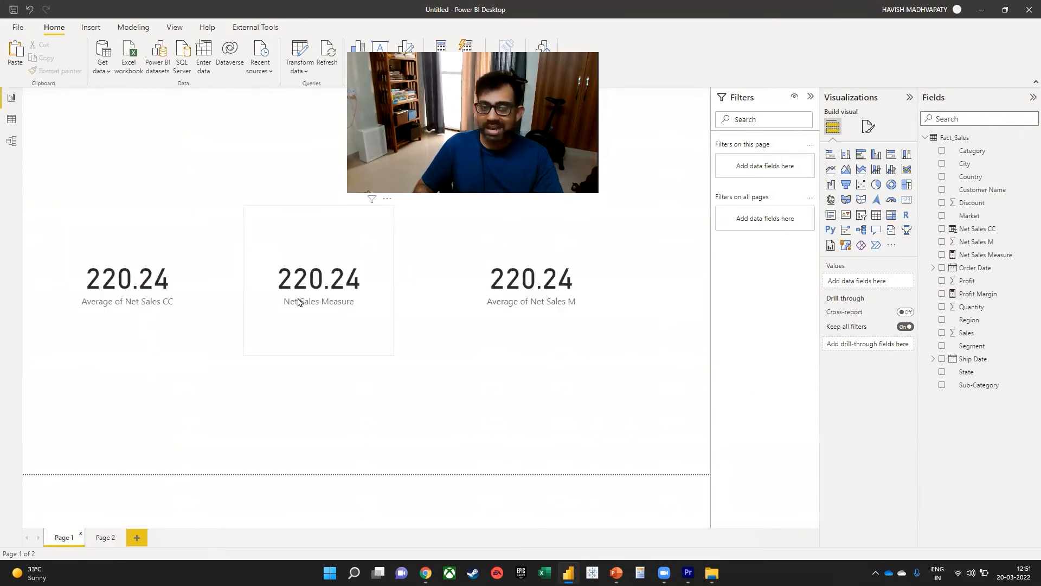
click(298, 300)
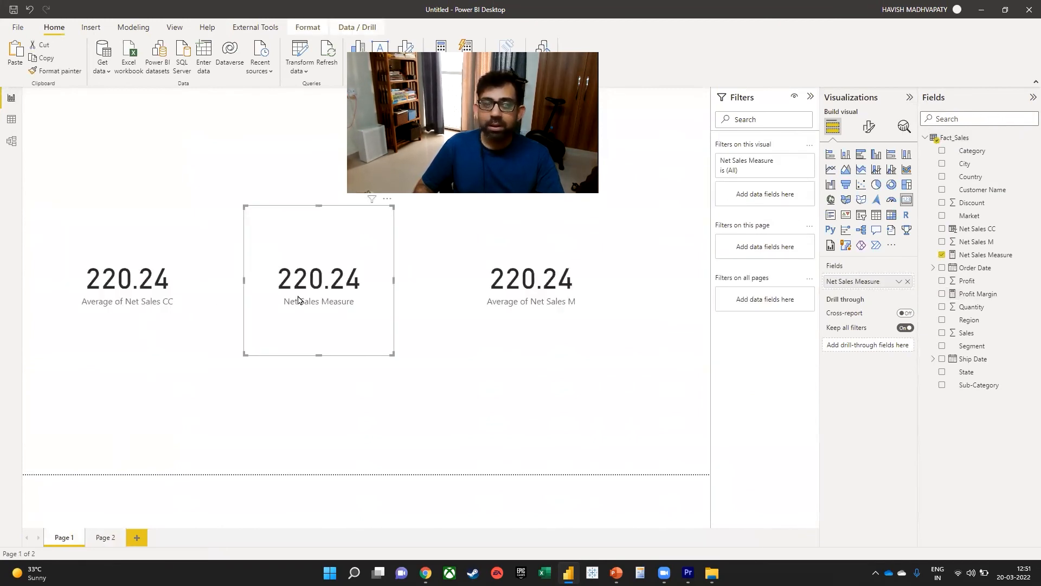